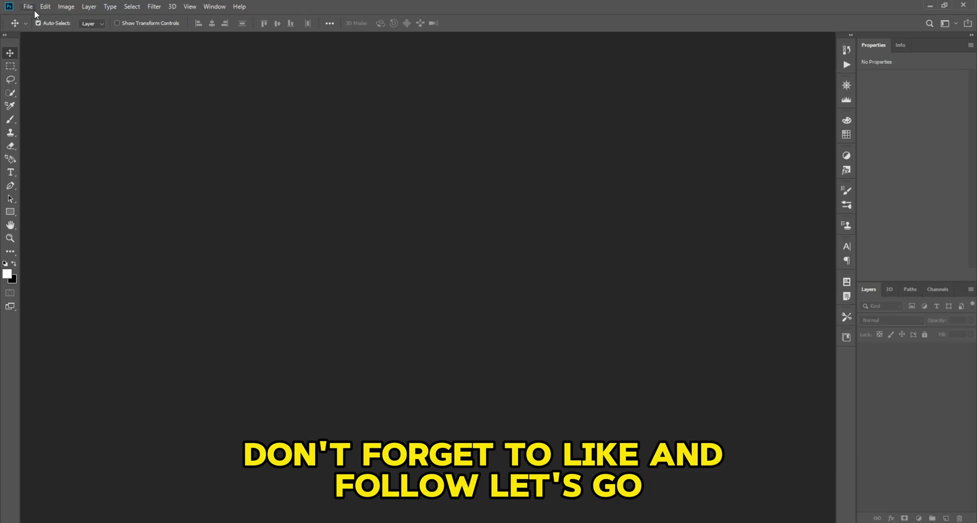
Create a new 2000 x 2000 pixel RGB Color document at 300 pixels/inch with a white background.
left_click(28, 6)
left_click(40, 19)
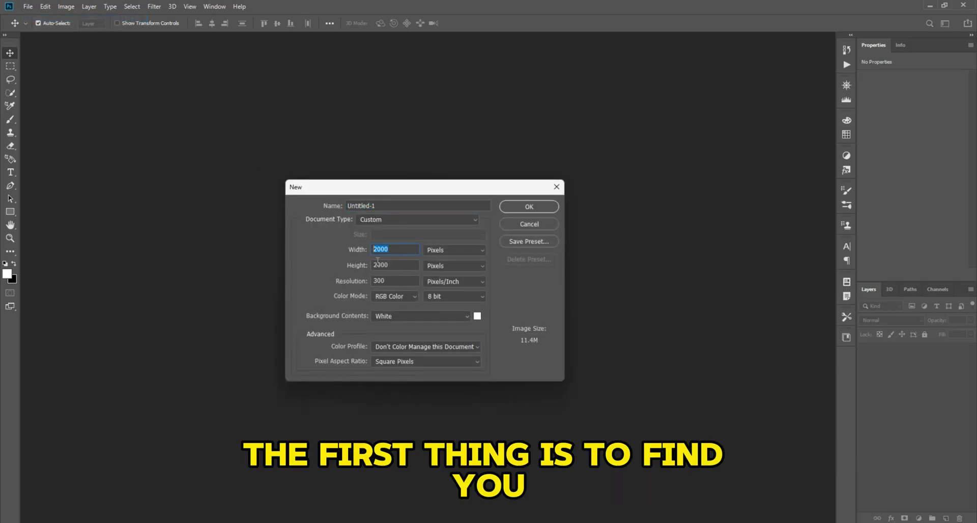
left_click(392, 296)
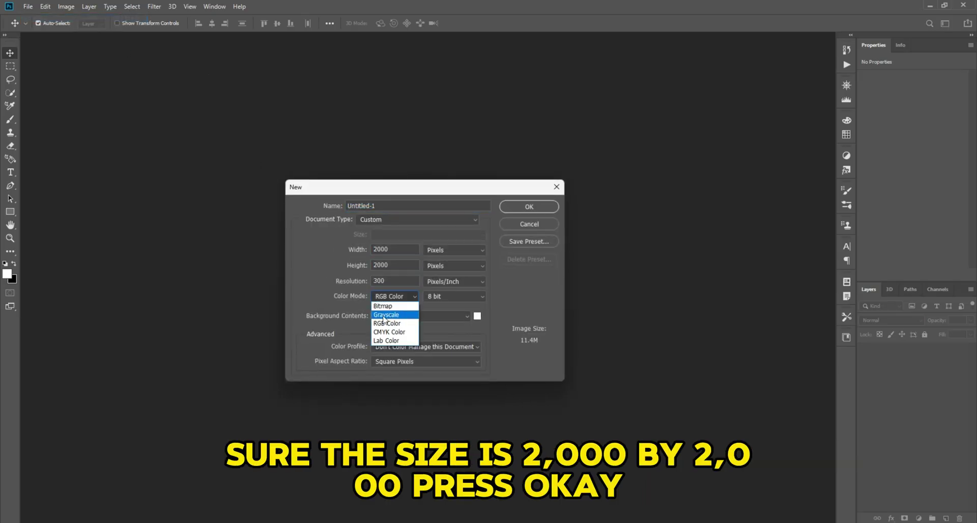
left_click(553, 209)
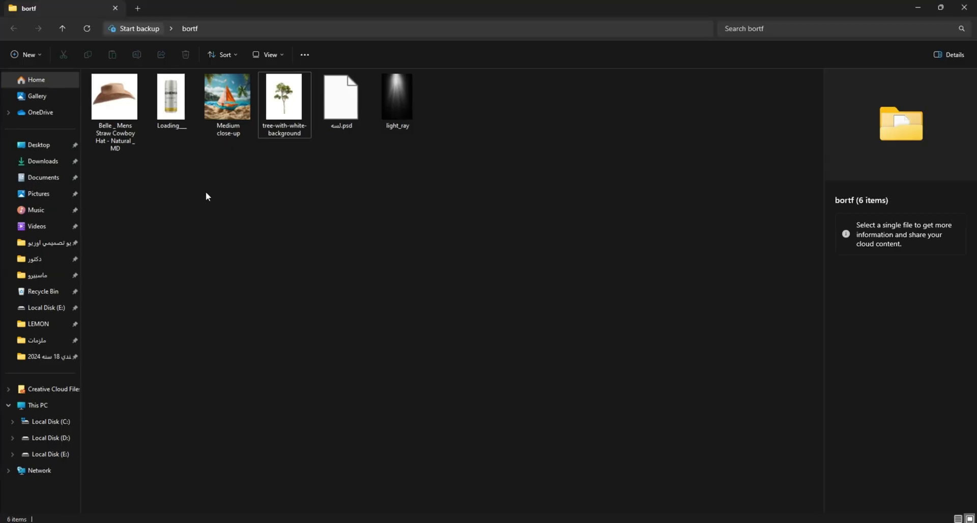
Place the Medium close-up paper boat image from the bortf folder so that it fills the canvas as the background.
left_click_drag(228, 106, 363, 222)
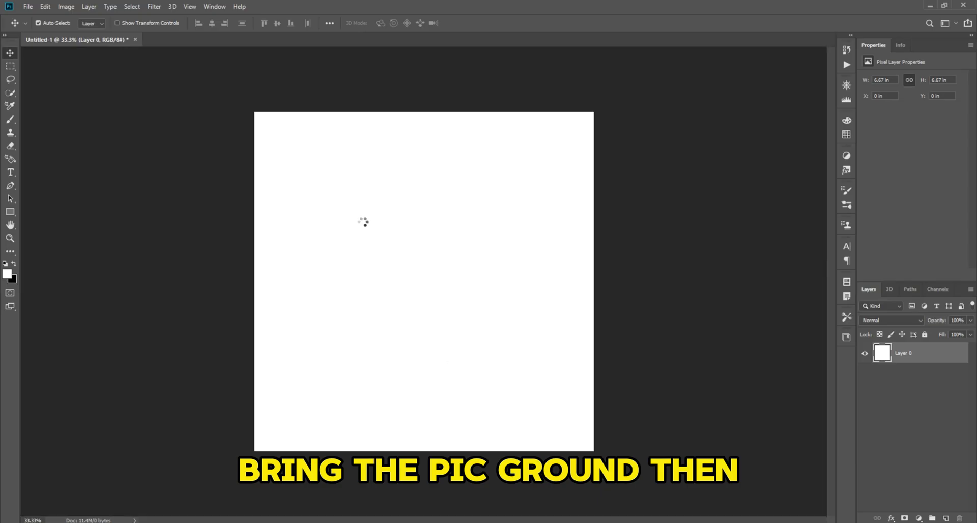
left_click_drag(737, 326, 659, 292)
left_click(658, 292)
Place the Loading___ can image from the bortf folder above the beach background.
mouse_move(524, 522)
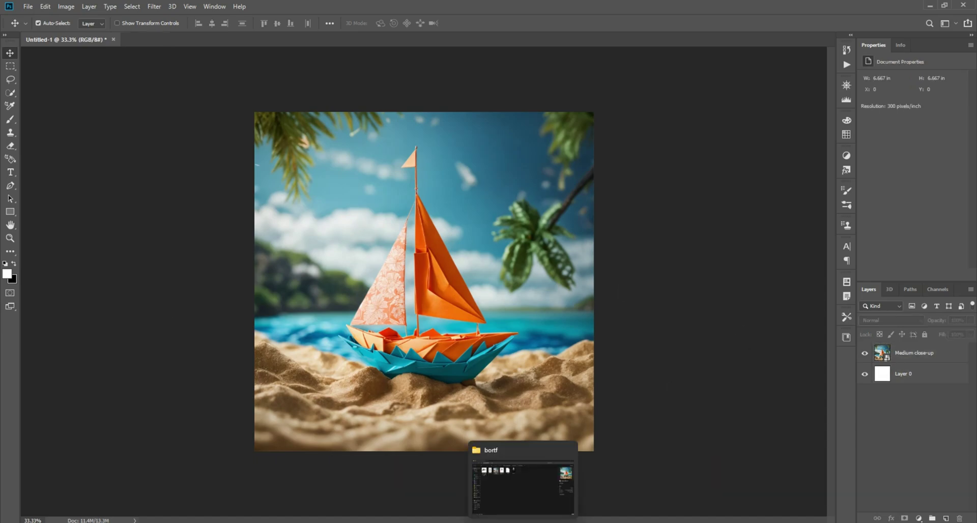
left_click(523, 486)
left_click_drag(171, 102, 357, 309)
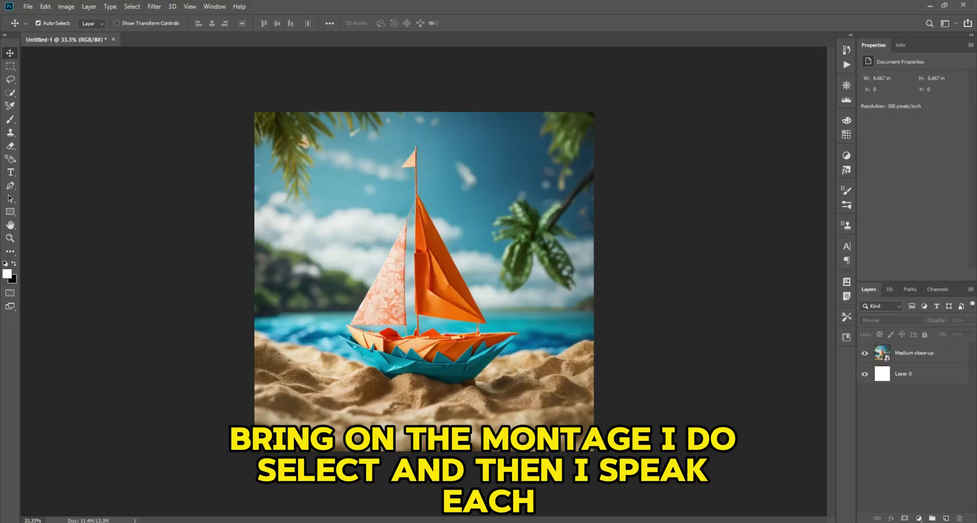
left_click_drag(370, 230, 387, 237)
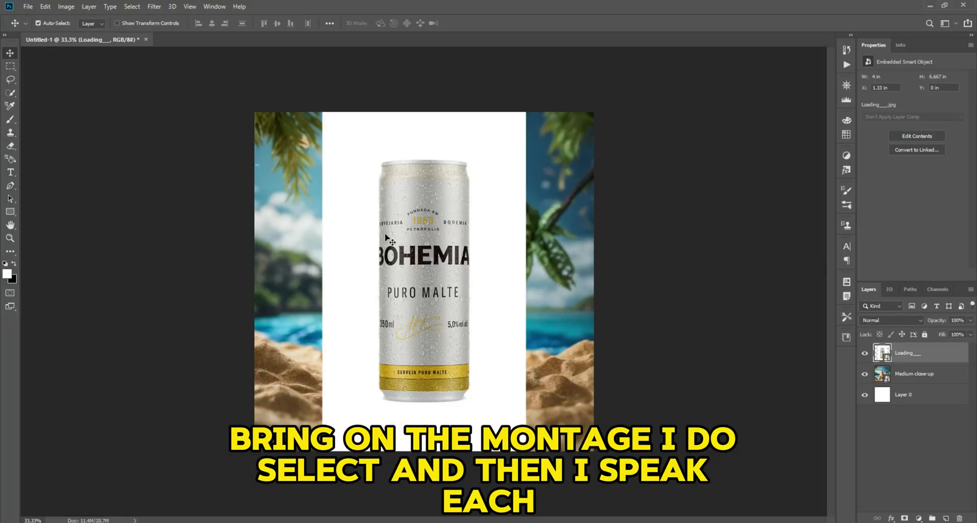
Select the can with the Subject command and mask out its white background.
left_click(132, 6)
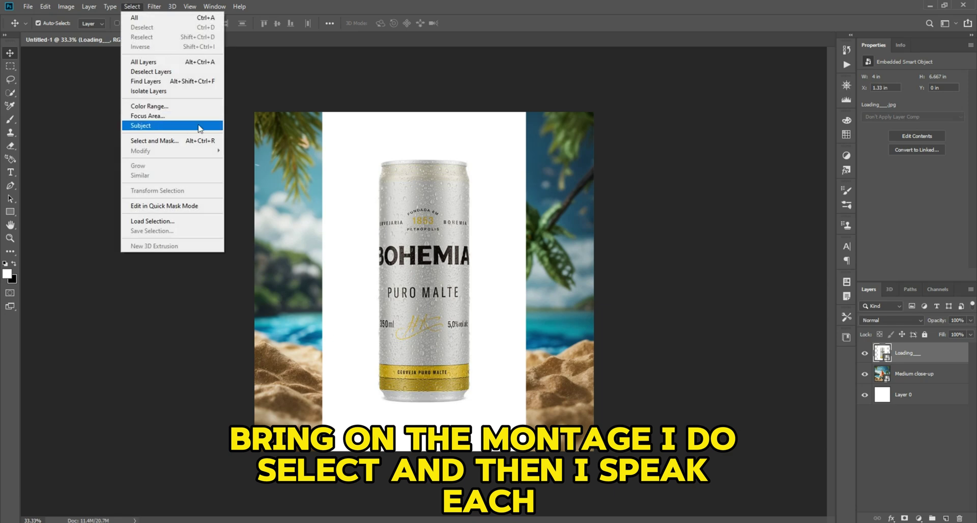
left_click(155, 126)
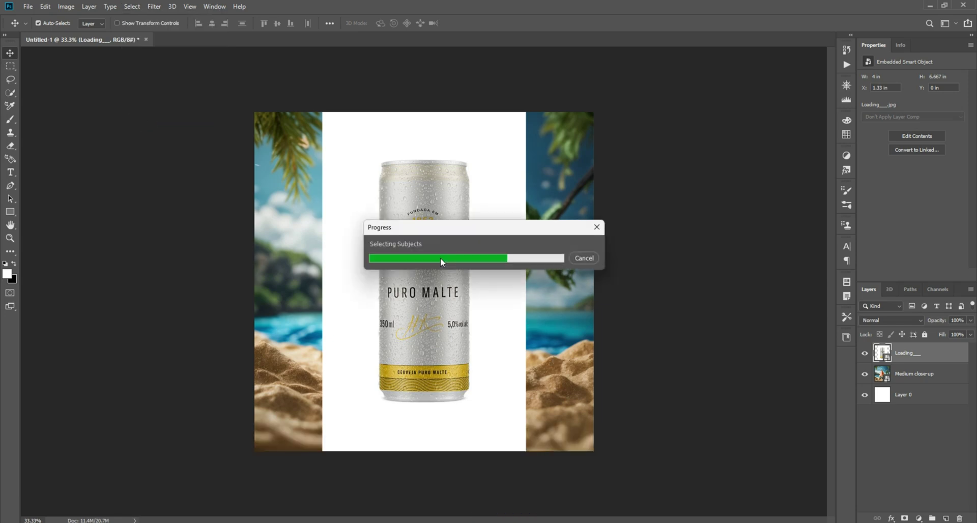
left_click(905, 518)
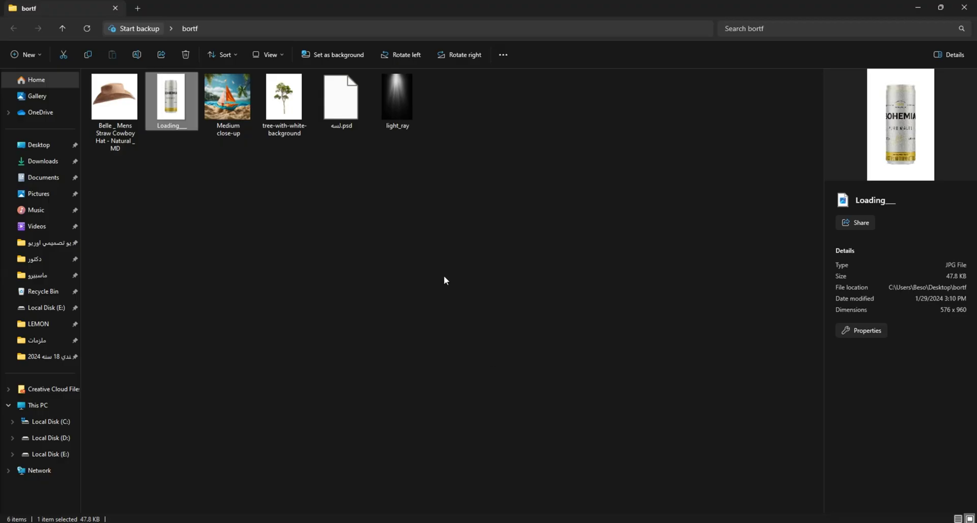
Place the tree-with-white-background image and cut out the tree with an inverted layer mask made from a Color Range selection.
left_click(283, 98)
left_click_drag(284, 98, 454, 338)
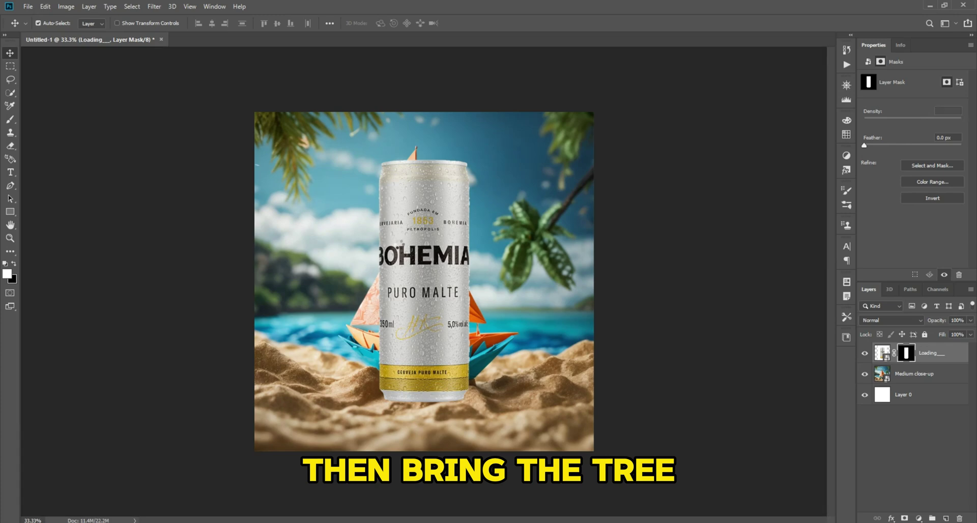
left_click(132, 6)
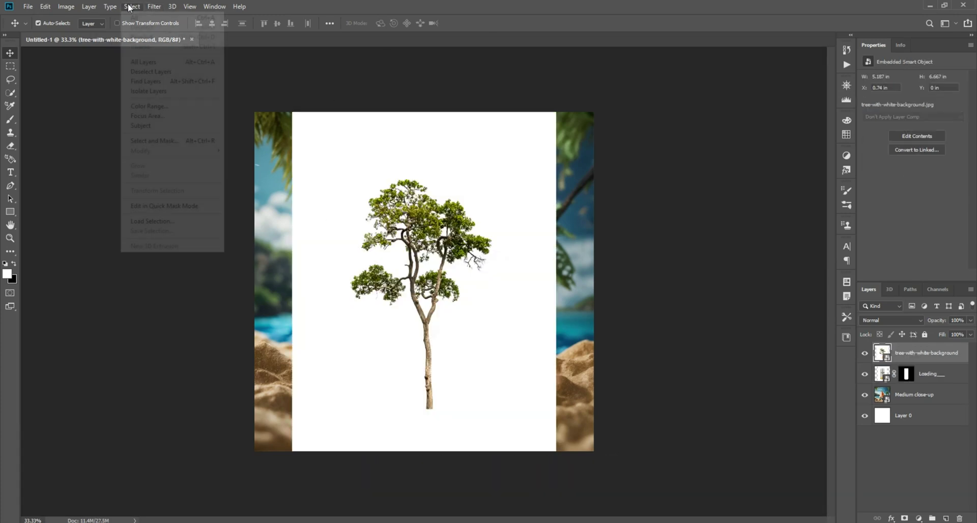
left_click(155, 108)
left_click(650, 124)
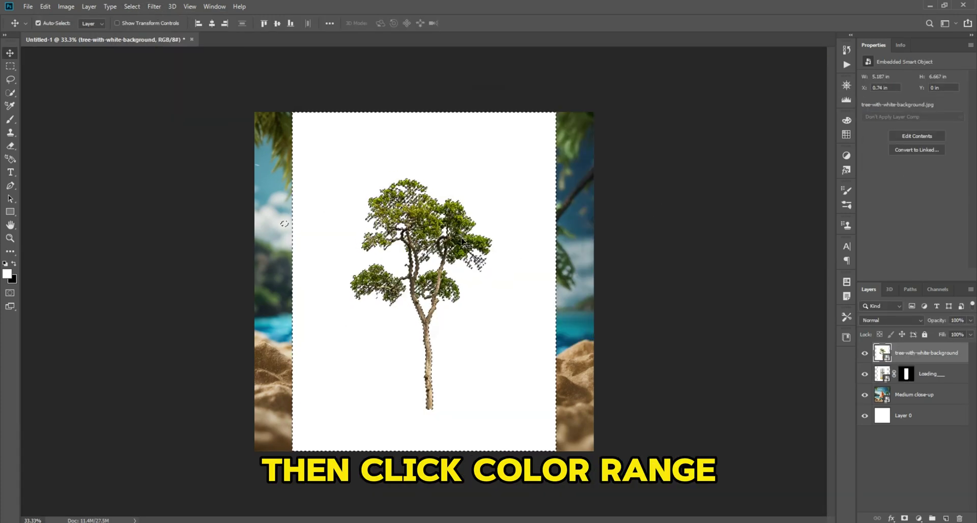
left_click(904, 519)
key("ctrl+i")
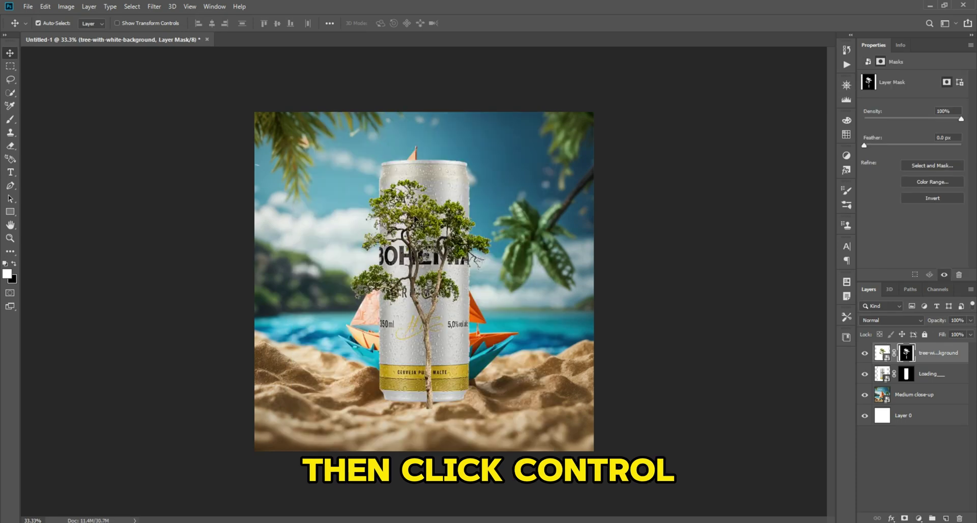
Duplicate the tree so one stands on each side of the can, with the right copy's layer beneath the can.
left_click_drag(414, 220, 467, 214)
left_click_drag(939, 355, 940, 406)
scroll(420, 248, "up", 5)
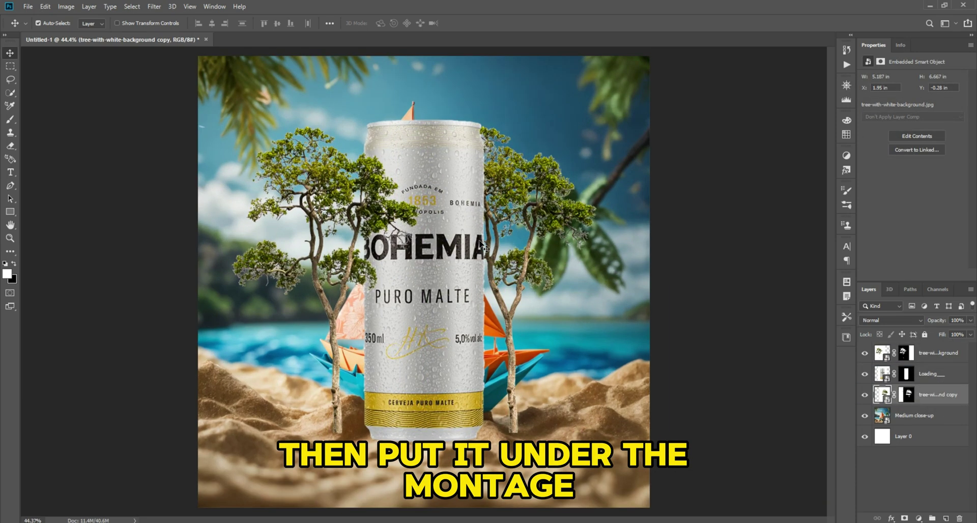
scroll(421, 249, "down", 4)
scroll(420, 248, "up", 1)
left_click(649, 278)
Place the straw cowboy hat image from the bortf folder and mask out its background using a Subject selection.
key("alt+Tab")
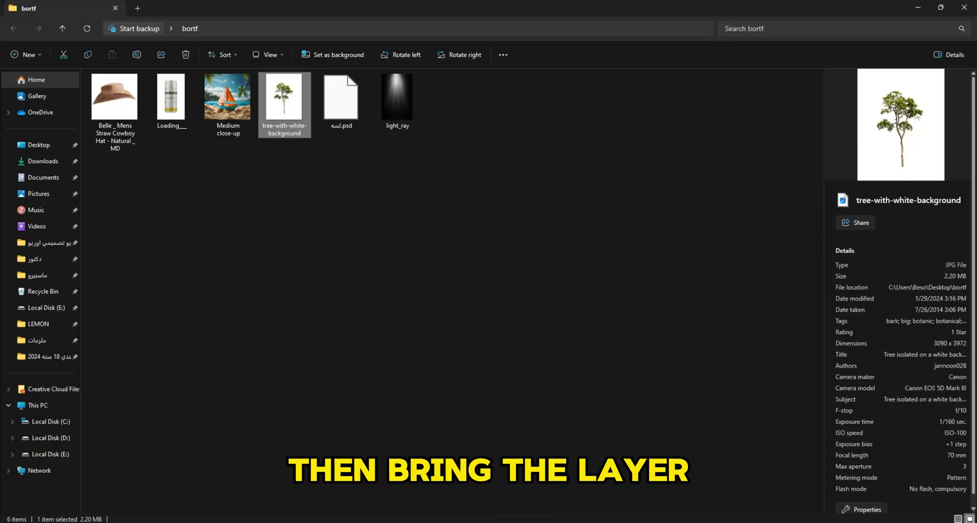
left_click(376, 273)
left_click_drag(116, 106, 515, 468)
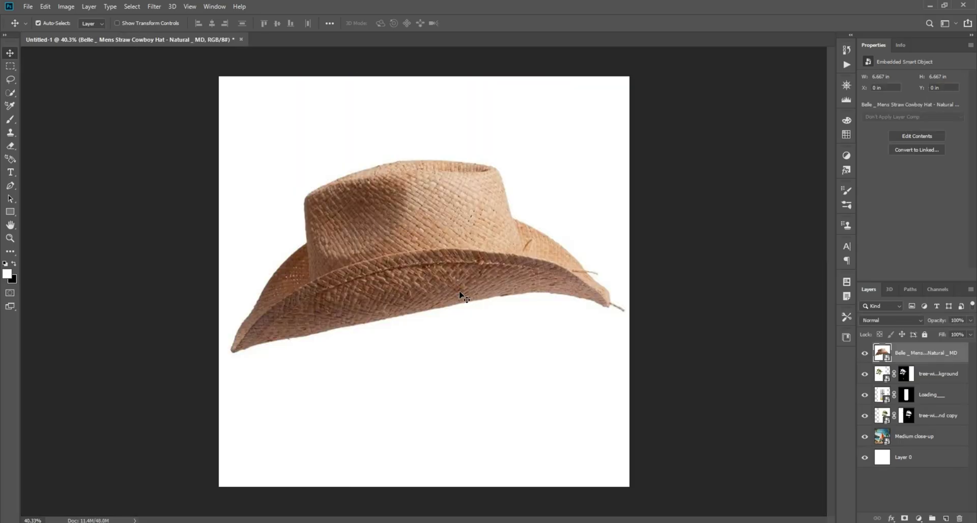
left_click(132, 7)
left_click(148, 126)
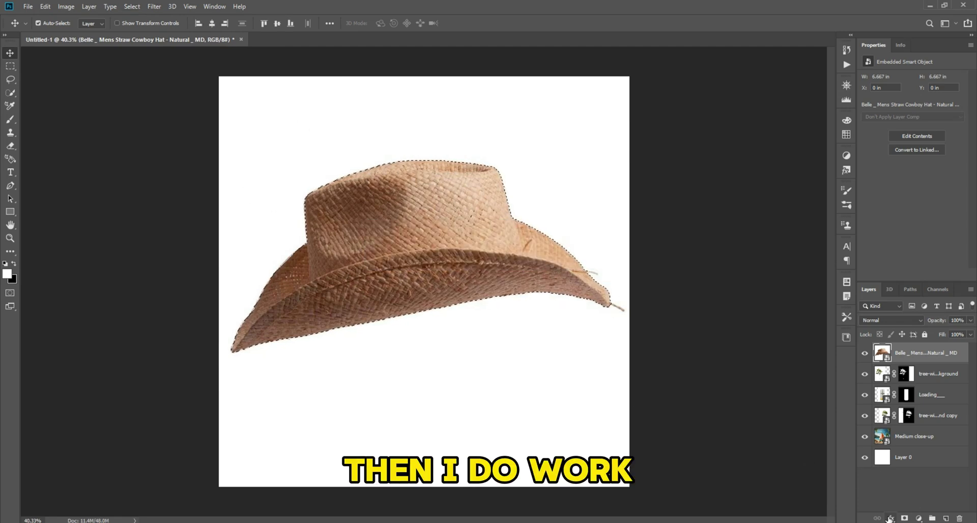
left_click(904, 518)
Move the hat onto the top of the can, scale it to about 39% and rotate it about 10.6°.
left_click_drag(423, 239, 437, 160)
key("ctrl+t")
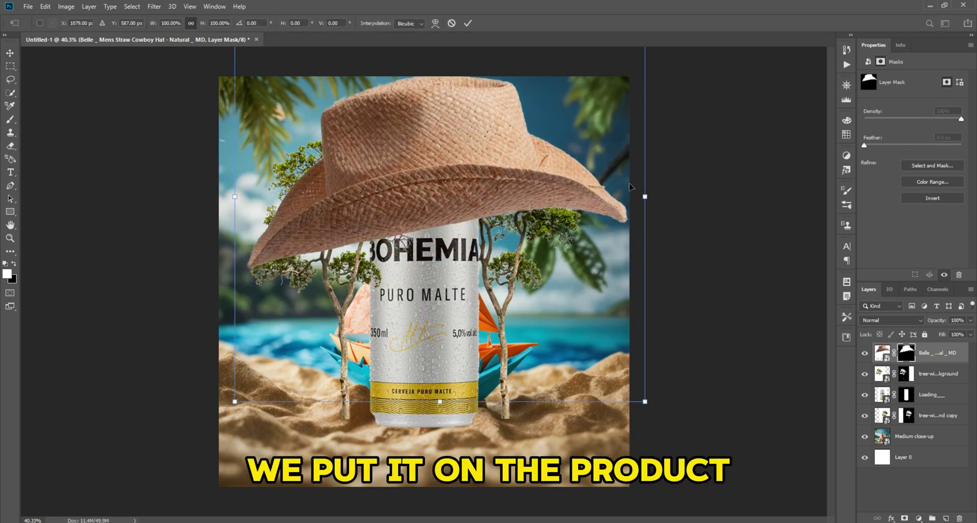
left_click_drag(630, 187, 514, 151)
left_click_drag(552, 178, 554, 171)
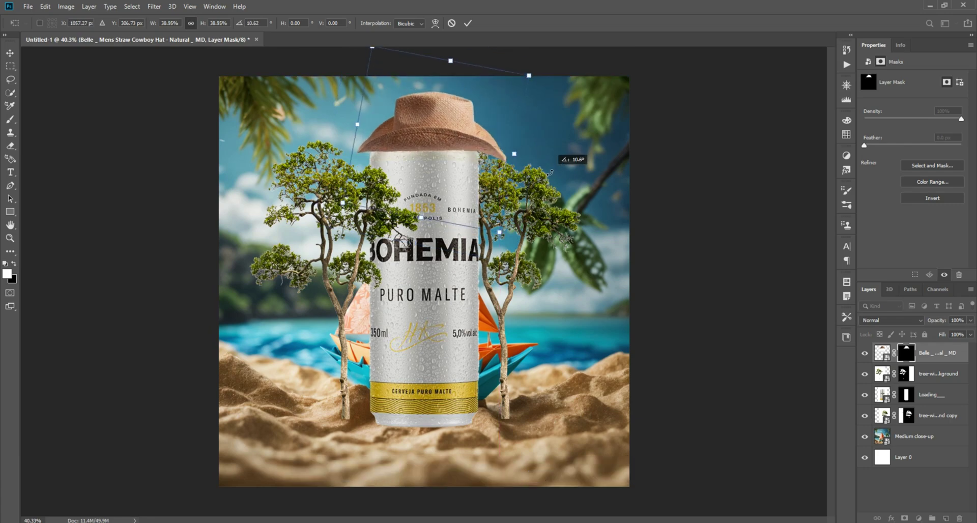
left_click_drag(415, 143, 412, 145)
left_click(746, 188)
Fine-tune the hat's tilt and position so it sits evenly over the can's upper rim.
scroll(442, 140, "up", 8)
left_click_drag(449, 105, 466, 215)
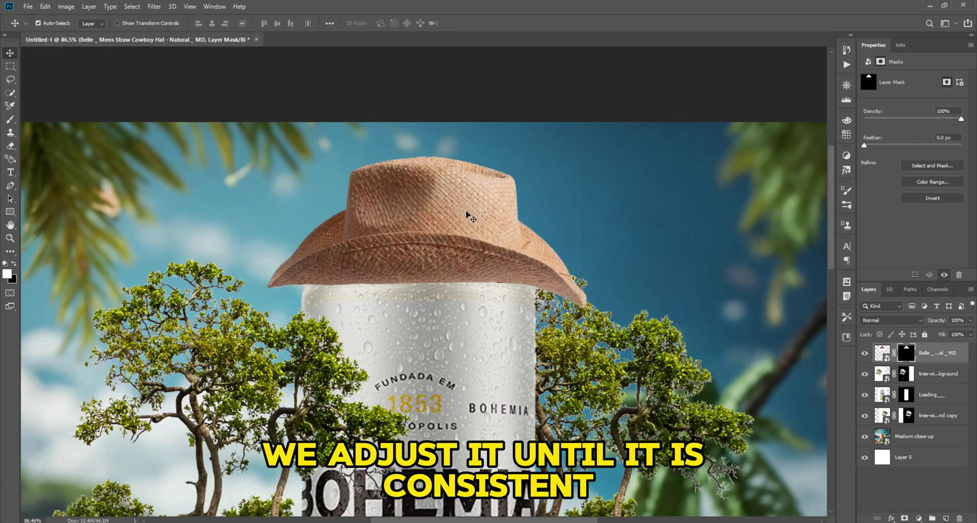
key("ctrl+t")
left_click_drag(652, 253, 660, 255)
key("Return")
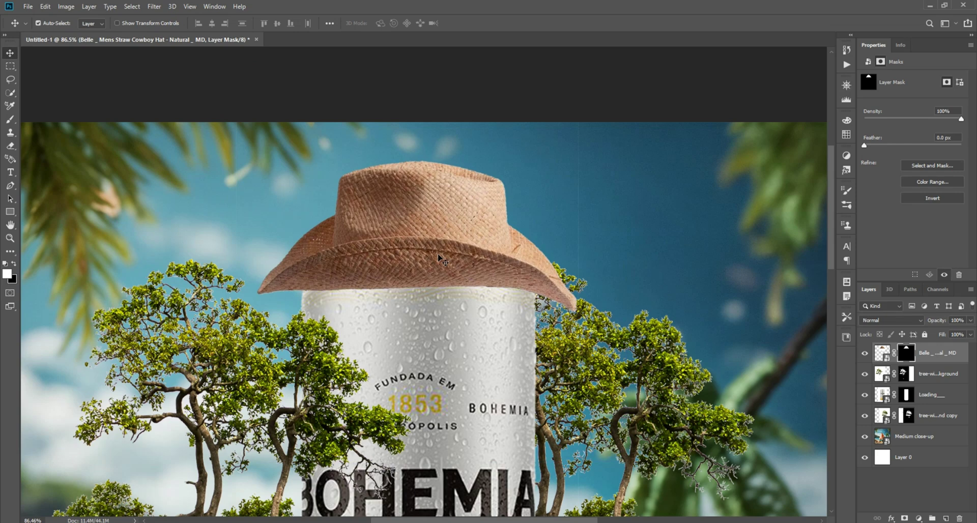
Scale the hat down to about 96% and narrow it from both sides to fit the can's width.
key("ctrl+0")
scroll(432, 124, "up", 2)
scroll(432, 133, "down", 2)
scroll(415, 145, "up", 6)
left_click_drag(412, 145, 426, 195)
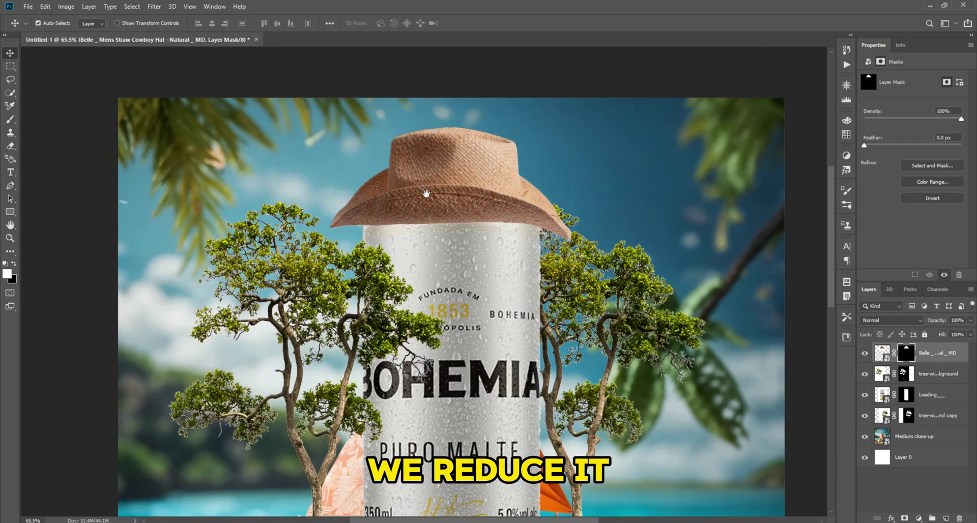
key("ctrl+t")
left_click_drag(304, 201, 317, 198)
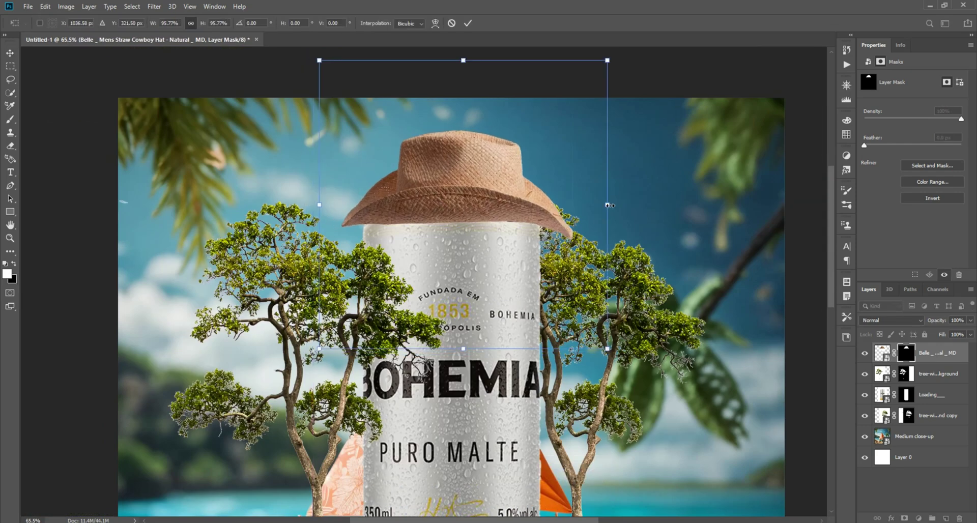
left_click_drag(608, 205, 592, 207)
left_click_drag(319, 205, 325, 204)
key("Return")
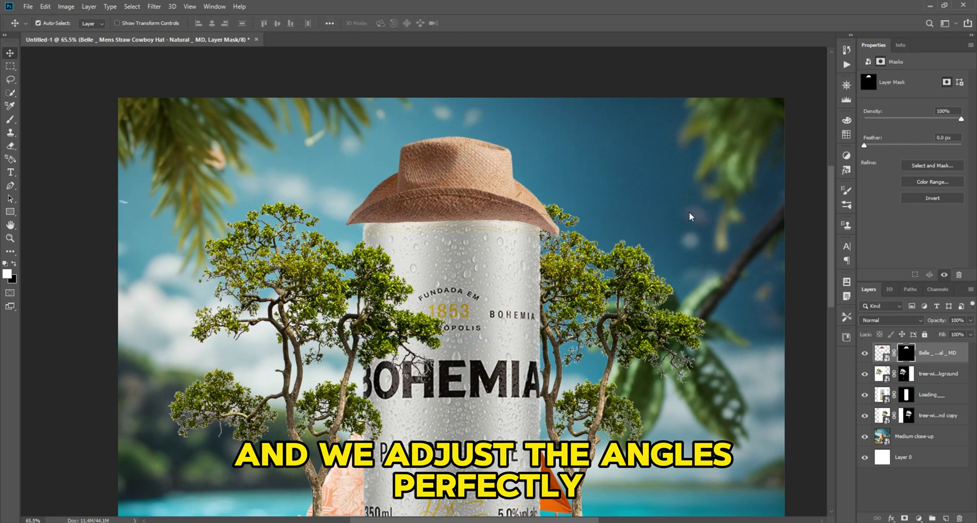
Nudge the hat slightly left and up to center it on top of the can.
key("Left")
key("Left")
key("Left")
key("Left")
key("Up")
key("Up")
key("Up")
key("Up")
key("Up")
key("Up")
key("Up")
key("Up")
key("Up")
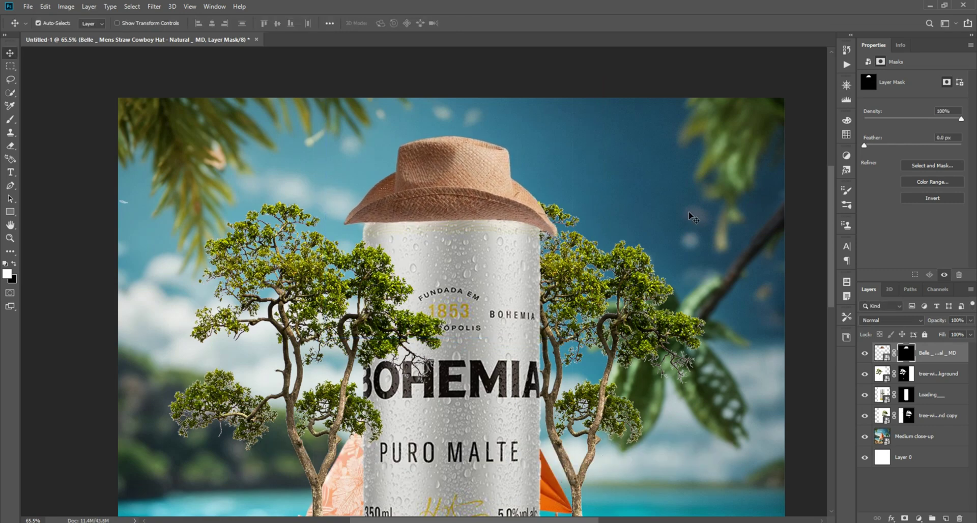
key("ctrl+0")
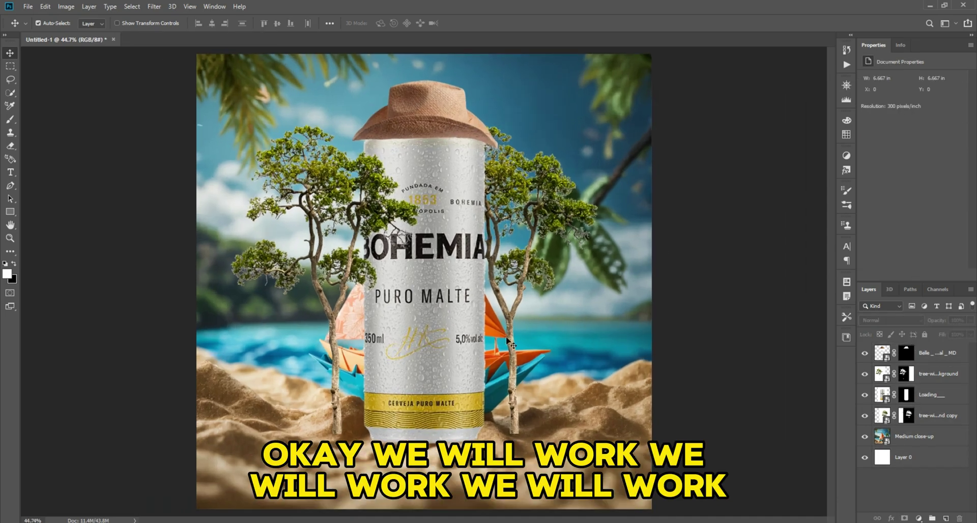
Convert the left tree's layer to a smart object and add a new layer mask to it.
scroll(424, 394, "up", 8)
left_click_drag(425, 403, 399, 311)
left_click_drag(216, 291, 342, 336)
left_click(275, 379)
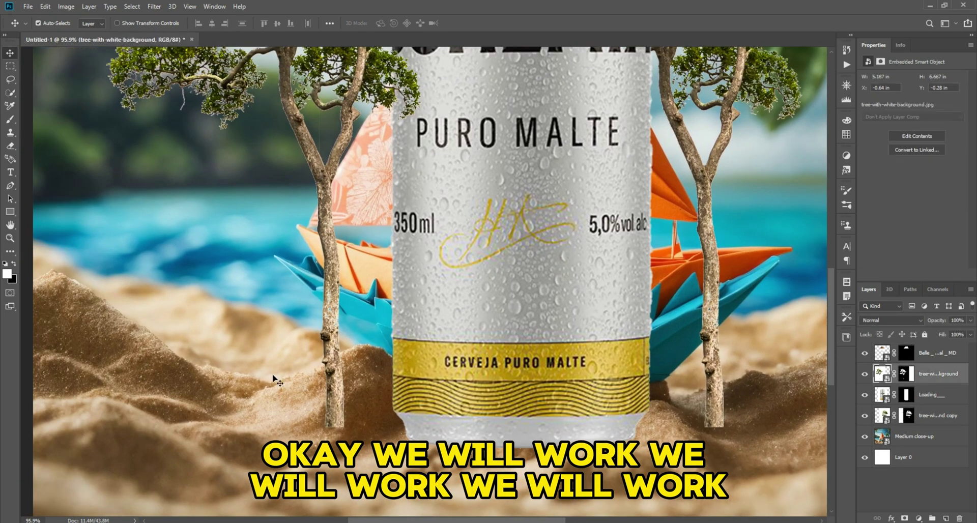
right_click(909, 378)
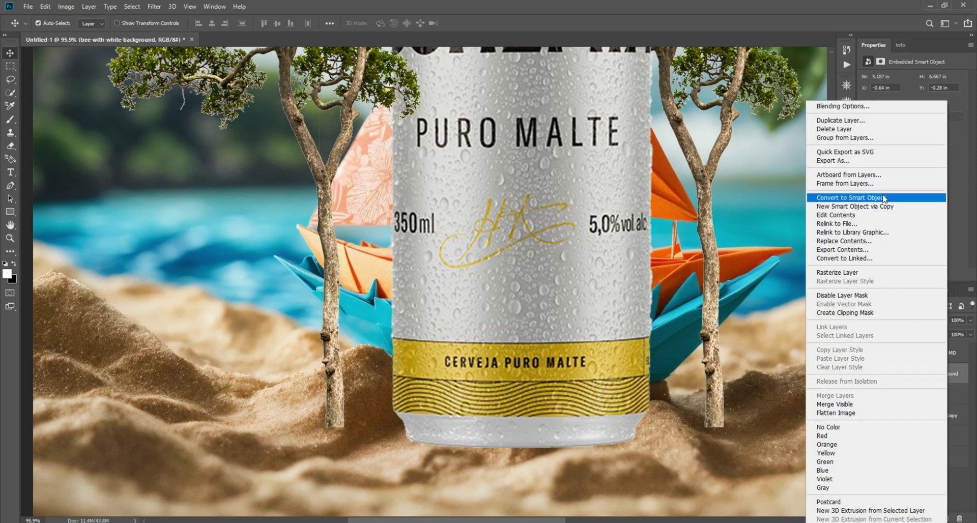
left_click(865, 198)
left_click(904, 517)
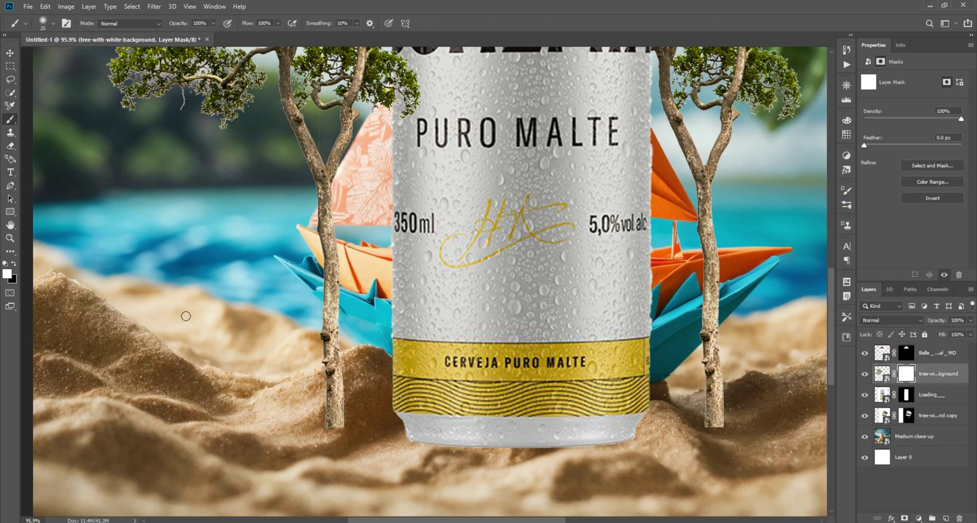
Paint black on the left tree's layer mask to hide the trunk's base behind the sand mound's crest.
key("x")
scroll(319, 408, "up", 3)
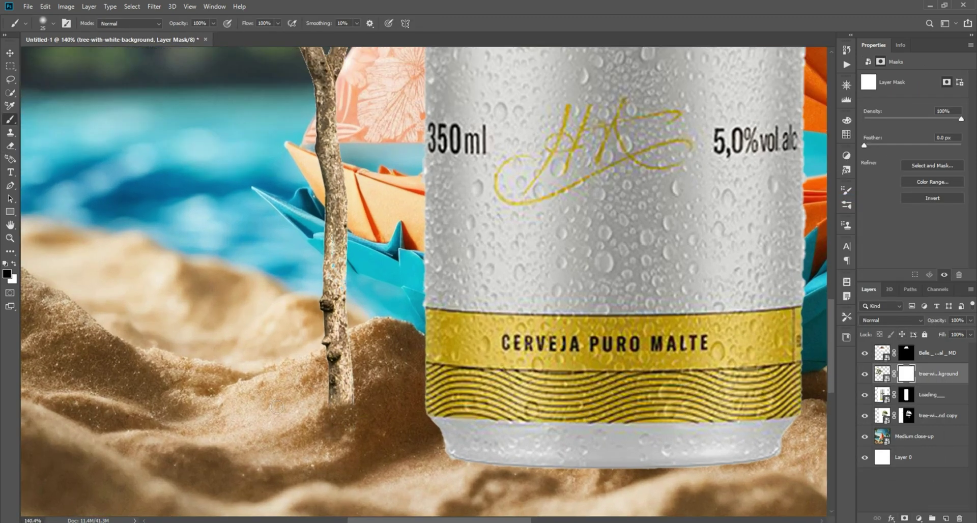
scroll(290, 356, "up", 4)
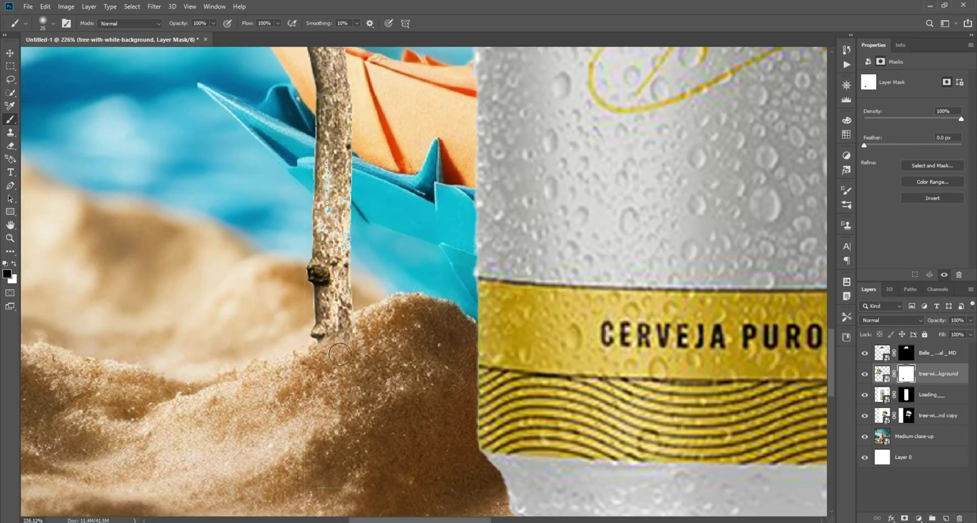
scroll(394, 347, "down", 5)
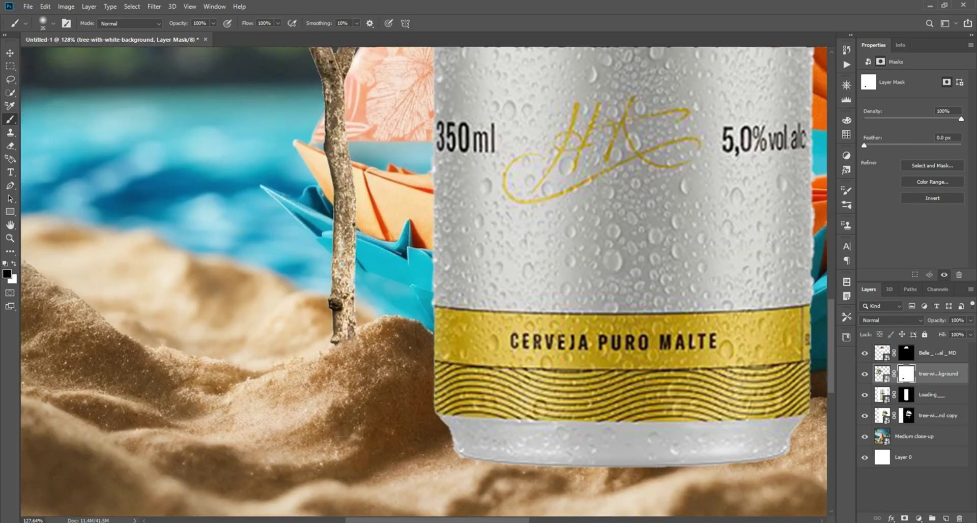
scroll(253, 373, "up", 2)
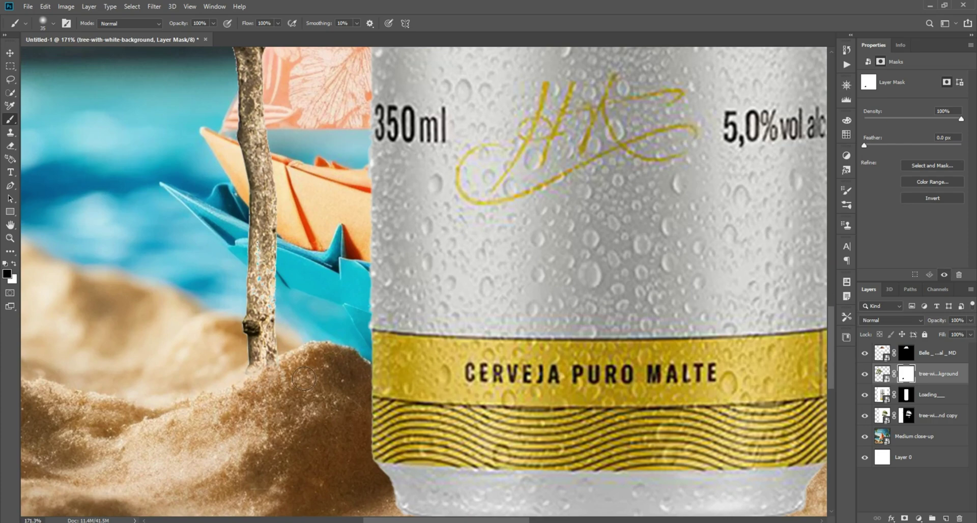
scroll(243, 377, "up", 3)
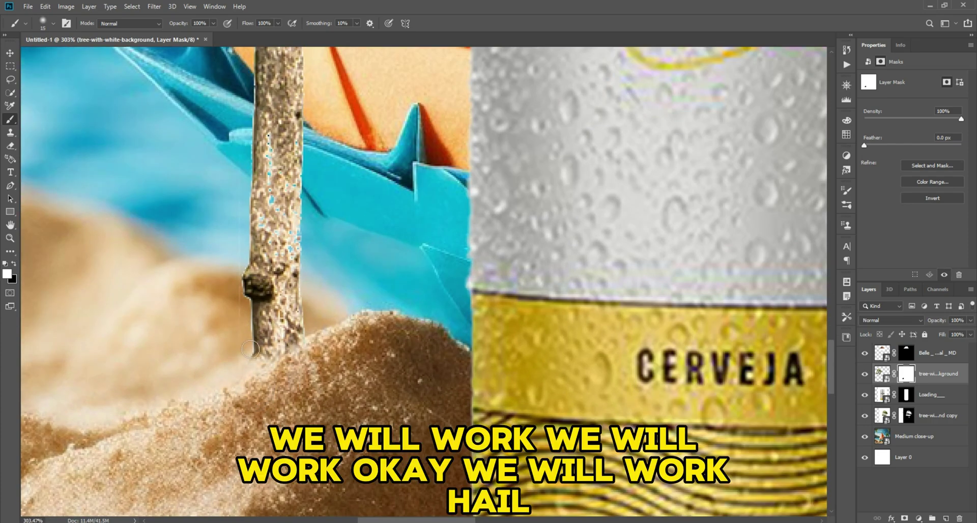
scroll(190, 367, "down", 7)
Convert the right tree's layer to a smart object and add a new layer mask to it.
scroll(486, 363, "up", 5)
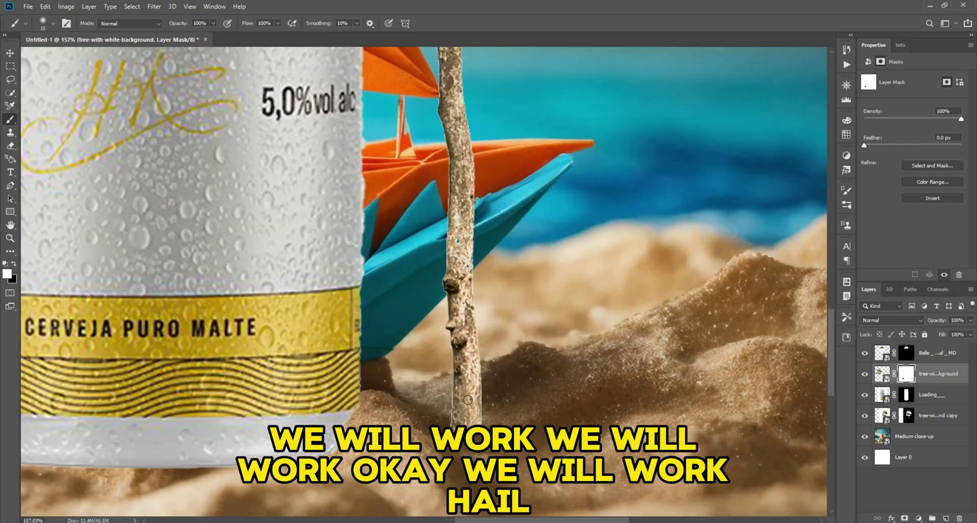
scroll(483, 356, "up", 1)
key("v")
left_click(456, 161)
right_click(931, 412)
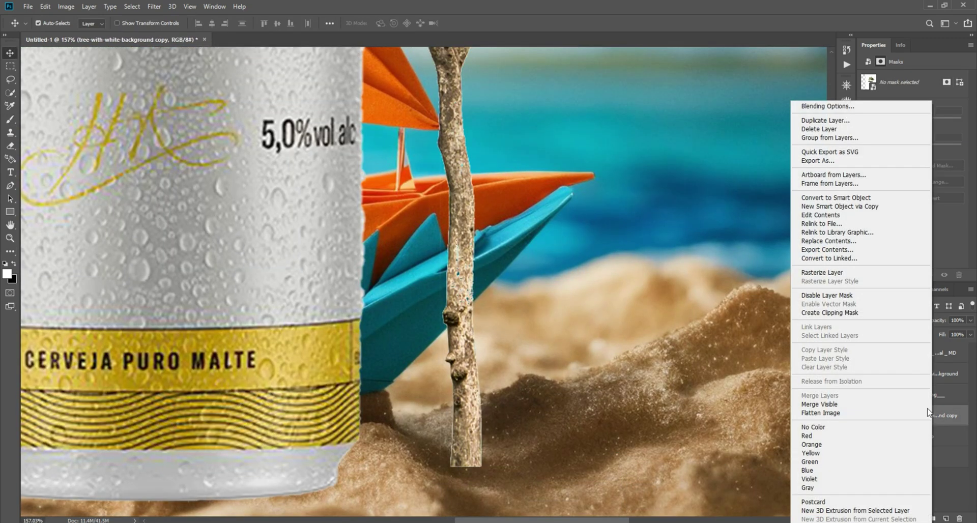
left_click(847, 198)
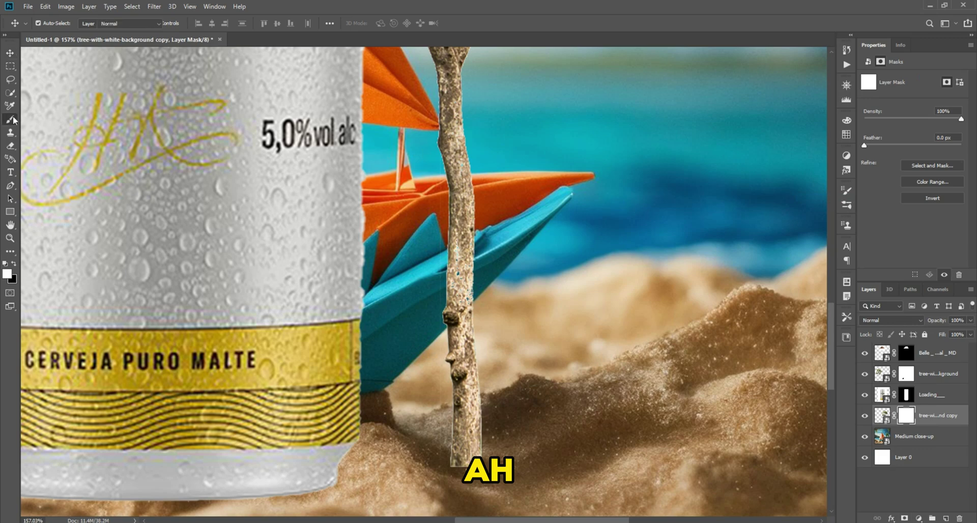
Mask out the right tree's trunk base with a black 40 px brush so it emerges from behind the sand.
key("x")
scroll(486, 302, "up", 2)
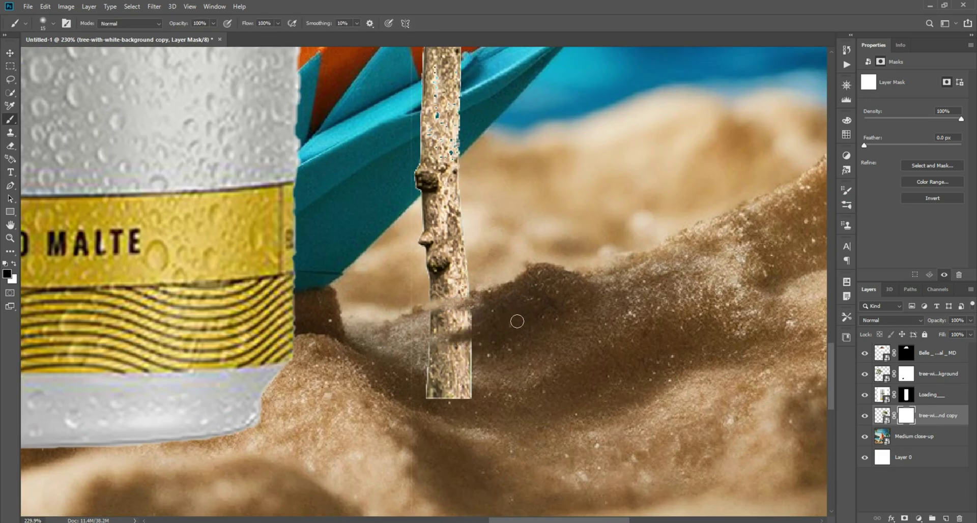
key("bracketright")
key("bracketright")
key("bracketright")
left_click_drag(458, 392, 384, 350)
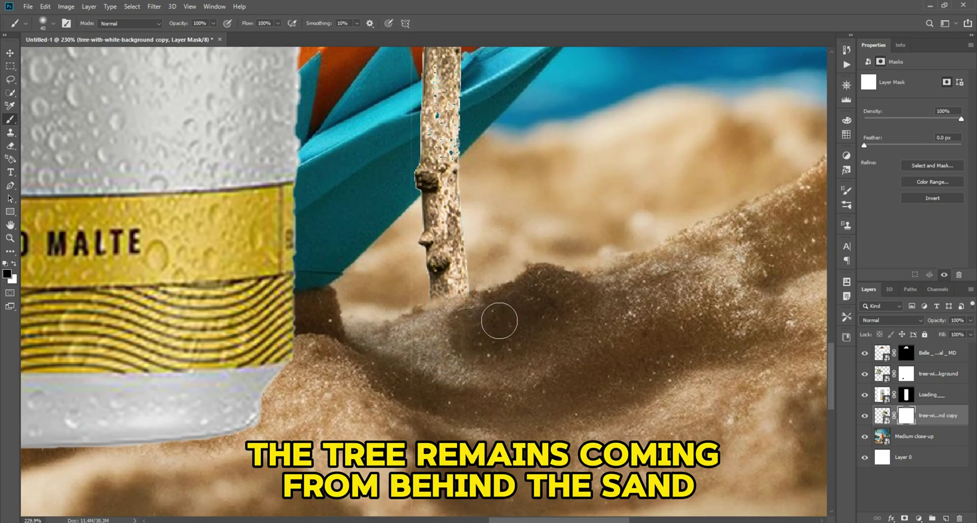
key("ctrl+0")
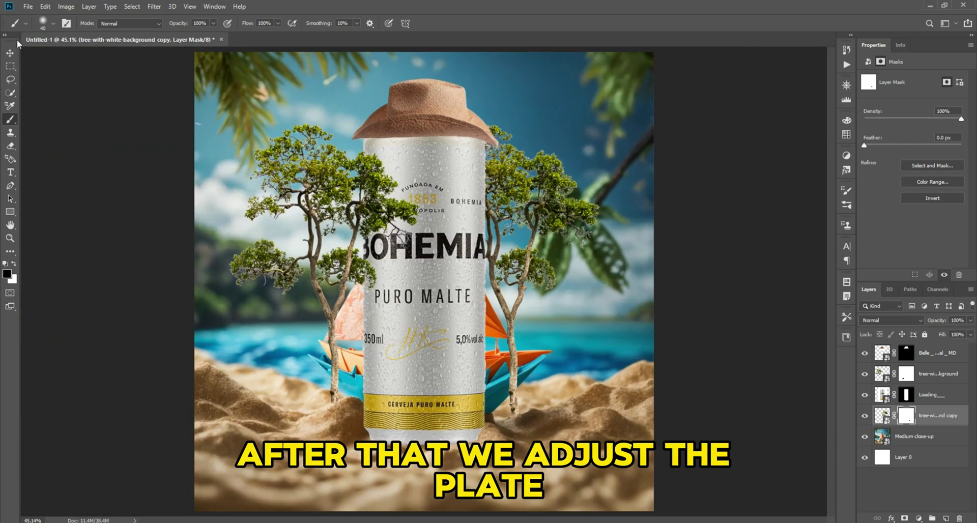
key("v")
left_click(122, 207)
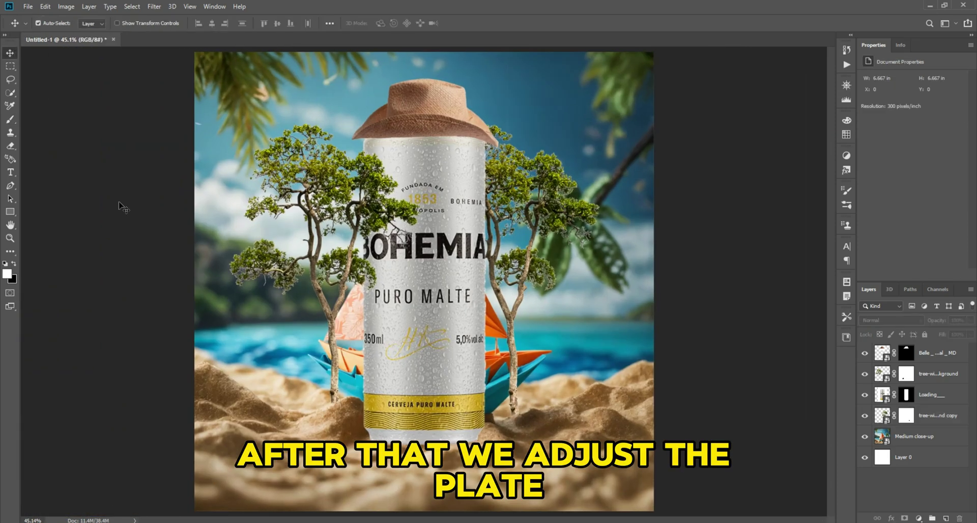
Select the hat and nudge it slightly to refine its position on top of the can.
left_click_drag(698, 269, 700, 209)
left_click(700, 209)
scroll(361, 94, "up", 9)
left_click_drag(501, 142, 505, 194)
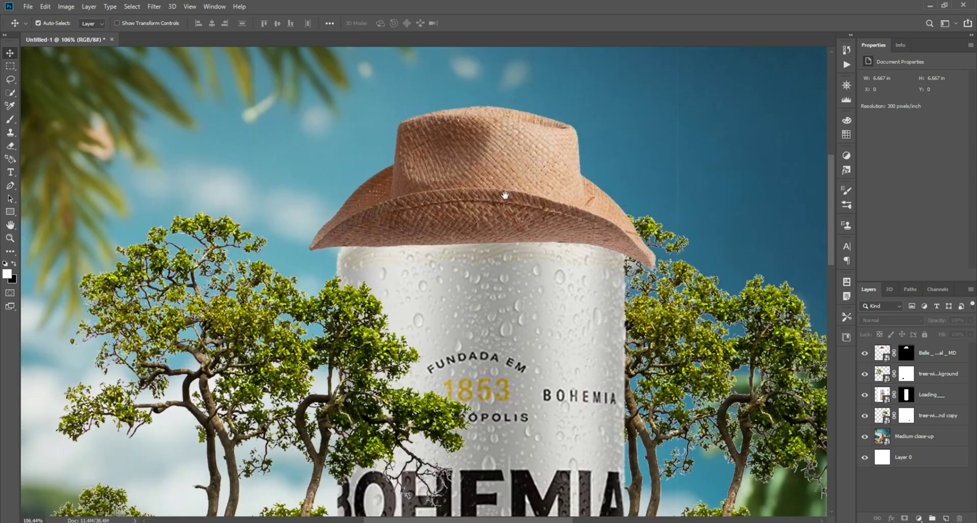
left_click(505, 186)
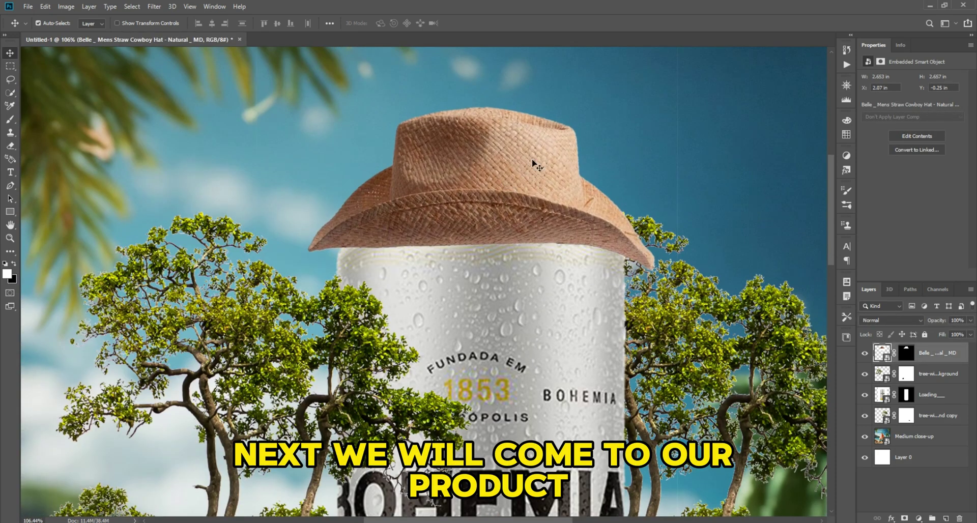
scroll(517, 183, "down", 4)
scroll(515, 207, "down", 2)
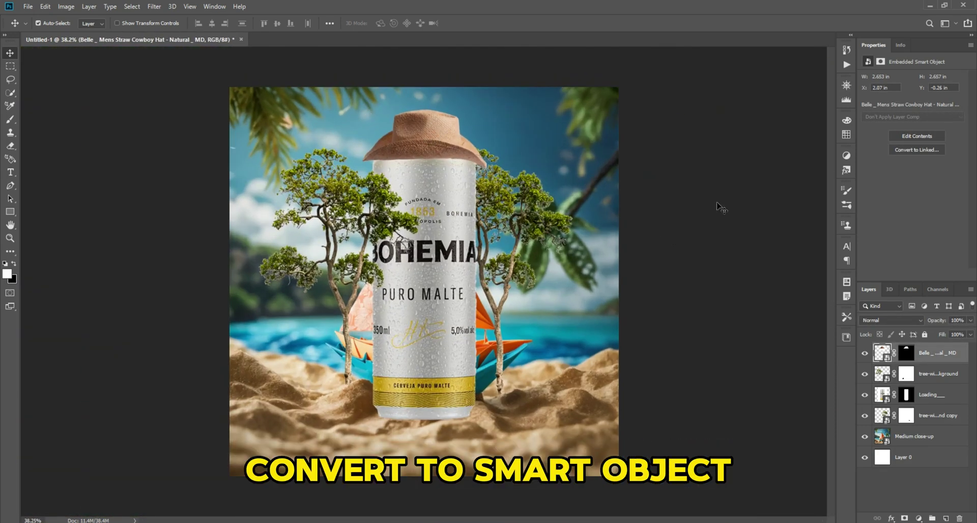
Convert the can's layer to a smart object and add a new layer mask to it.
left_click_drag(717, 204, 697, 276)
left_click(697, 276)
scroll(449, 373, "up", 8)
left_click_drag(446, 403, 452, 377)
scroll(450, 372, "up", 2)
left_click(440, 347)
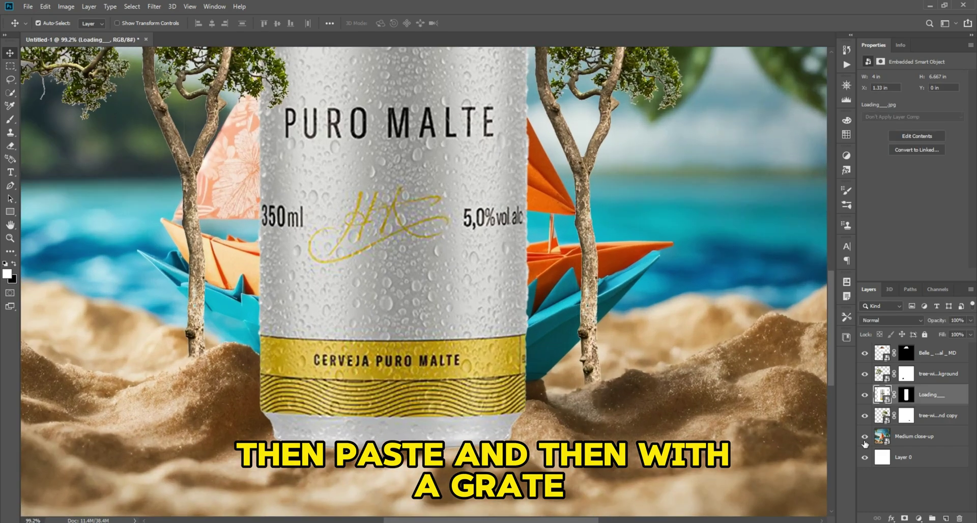
right_click(927, 402)
left_click(850, 198)
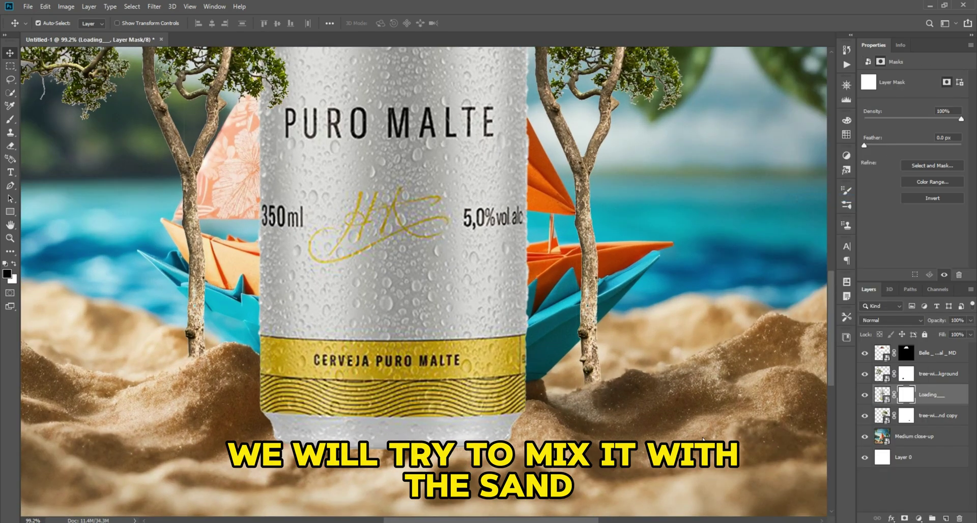
Paint black on the can's mask with a 90 px brush to hide its silver bottom rim in the sand.
left_click(8, 118)
scroll(267, 364, "up", 2)
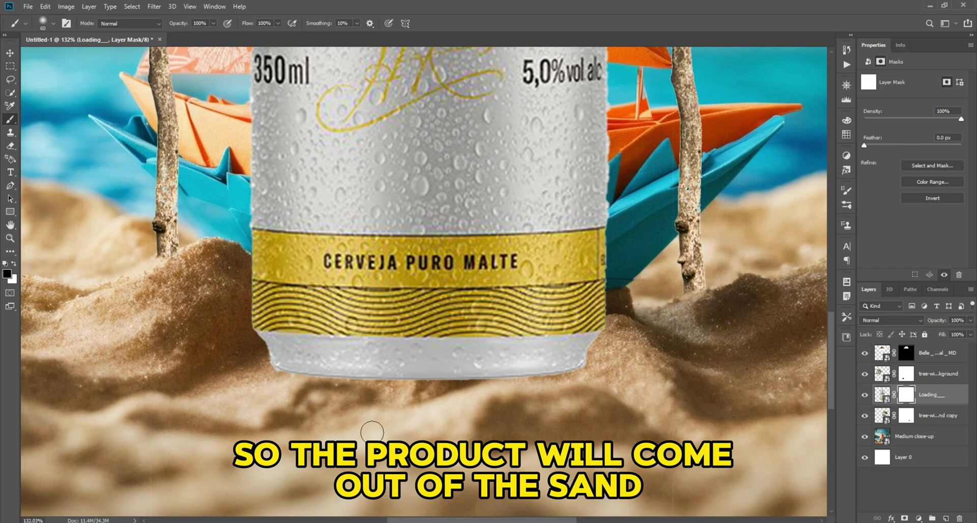
key("bracketright")
key("bracketright")
key("bracketright")
mouse_move(264, 405)
left_mouse_down()
mouse_move(464, 398)
mouse_move(257, 392)
left_mouse_up()
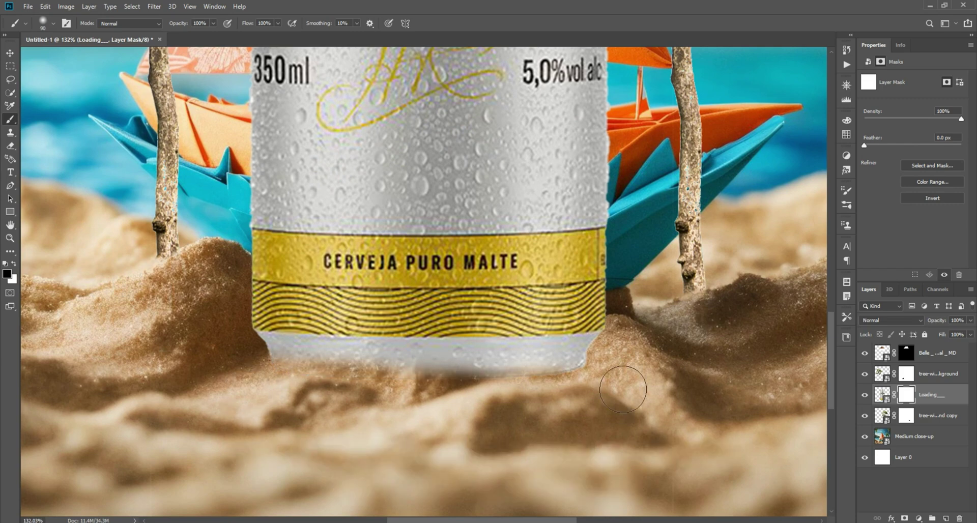
mouse_move(622, 389)
left_mouse_down()
mouse_move(602, 381)
mouse_move(626, 375)
mouse_move(540, 380)
mouse_move(269, 357)
left_mouse_up()
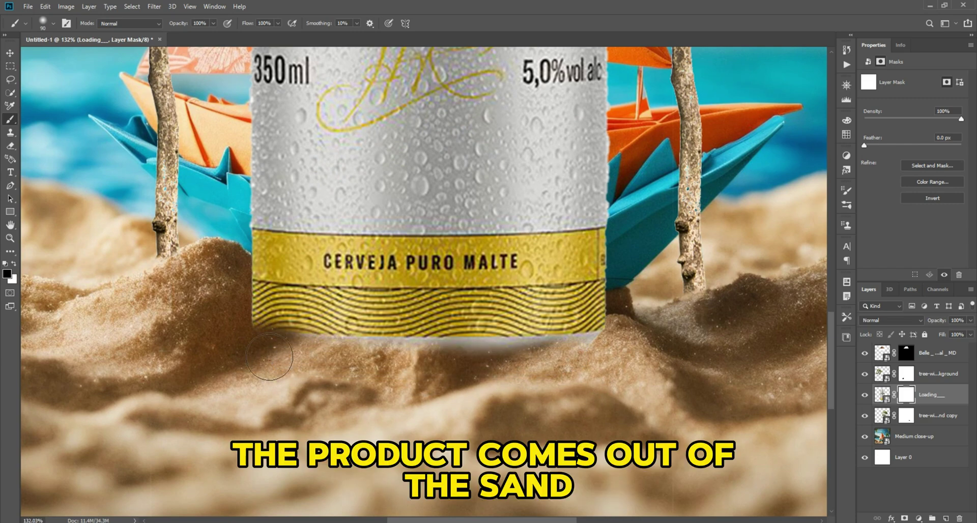
Mask the can's lower-left corner behind the sand mound and blend its bottom edge into the sand with a 60 px brush.
left_click_drag(249, 294, 255, 304)
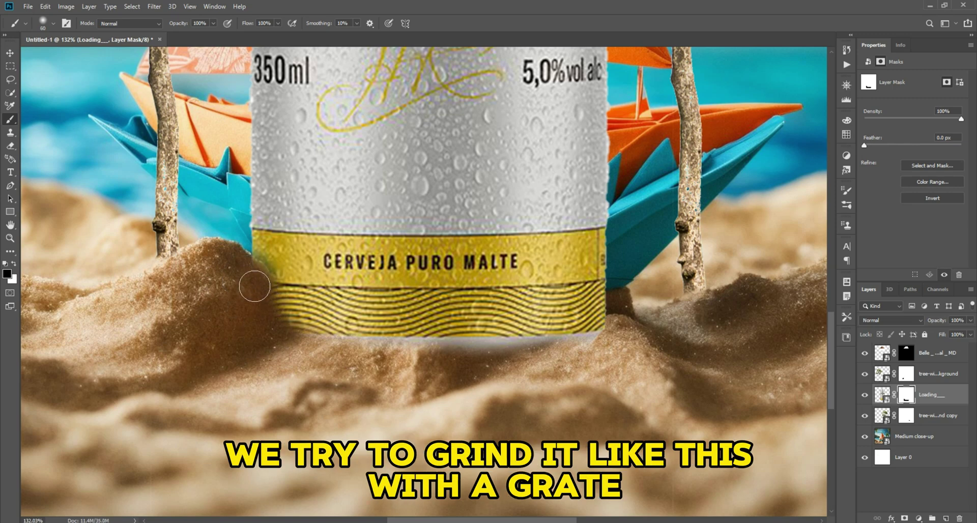
mouse_move(353, 345)
left_mouse_down()
mouse_move(598, 321)
mouse_move(533, 339)
left_mouse_up()
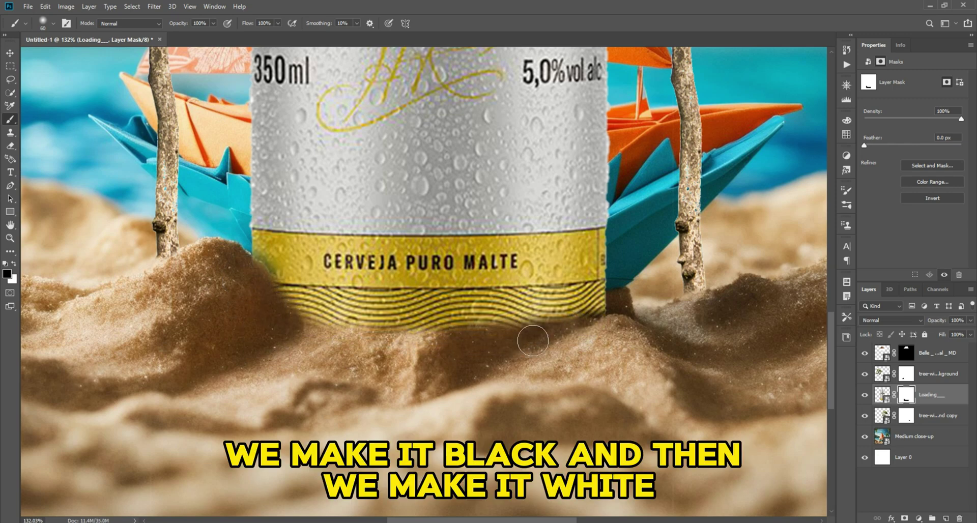
mouse_move(415, 331)
left_mouse_down()
mouse_move(655, 318)
mouse_move(367, 324)
left_mouse_up()
Restore over-erased parts of the can's lower edge and lower-right corner with a white 25 px brush on the mask.
scroll(595, 286, "up", 3)
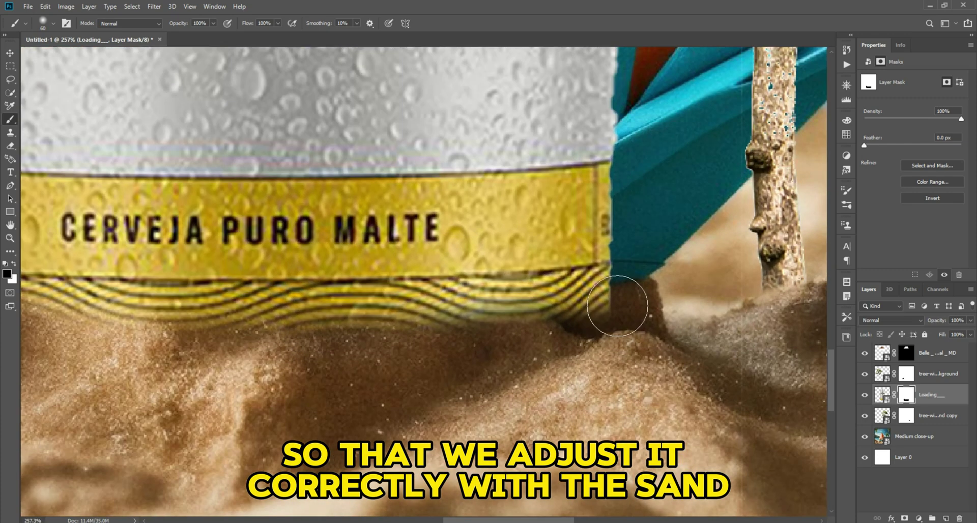
key("x")
key("bracketleft")
key("bracketleft")
key("bracketleft")
key("bracketleft")
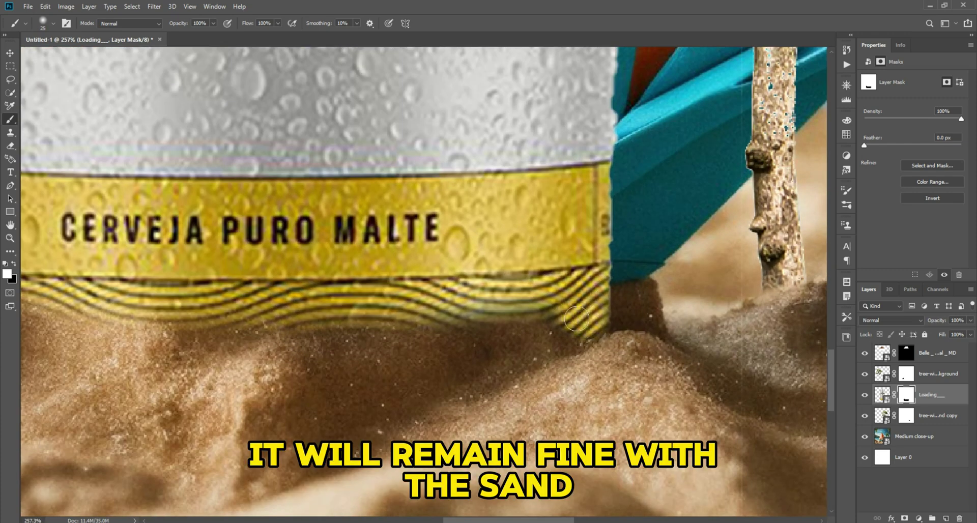
mouse_move(577, 319)
left_mouse_down()
mouse_move(501, 307)
mouse_move(164, 311)
left_mouse_up()
left_click_drag(233, 312, 598, 308)
Refine the can's mask where its lower-left edge meets the sand mound, following the mound's slope.
mouse_move(662, 317)
left_mouse_down()
mouse_move(728, 314)
mouse_move(477, 310)
left_mouse_up()
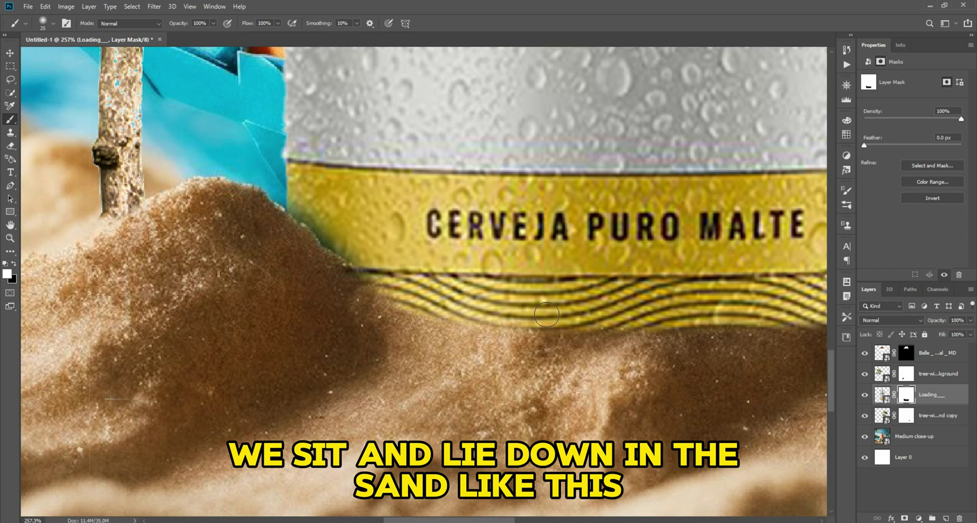
left_click_drag(408, 297, 352, 251)
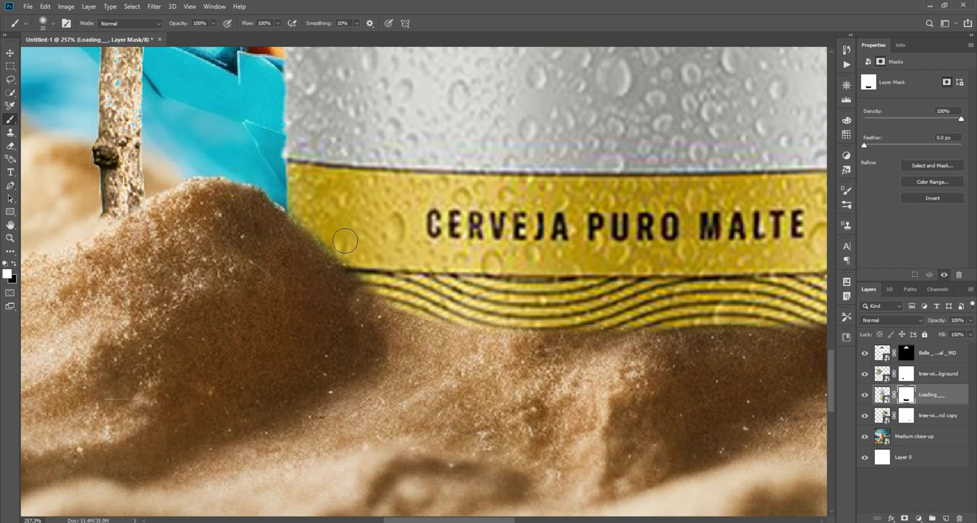
mouse_move(357, 264)
left_mouse_down()
mouse_move(390, 294)
mouse_move(444, 314)
left_mouse_up()
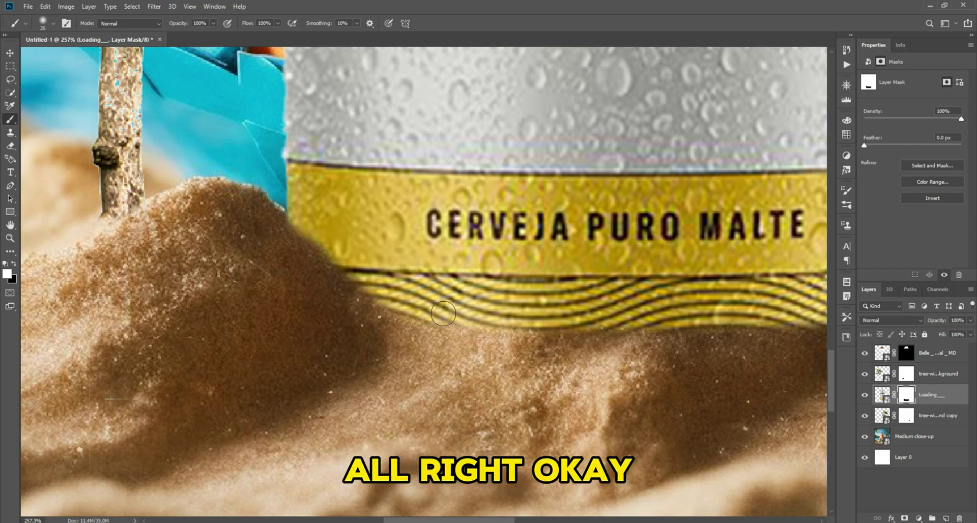
scroll(692, 312, "down", 10)
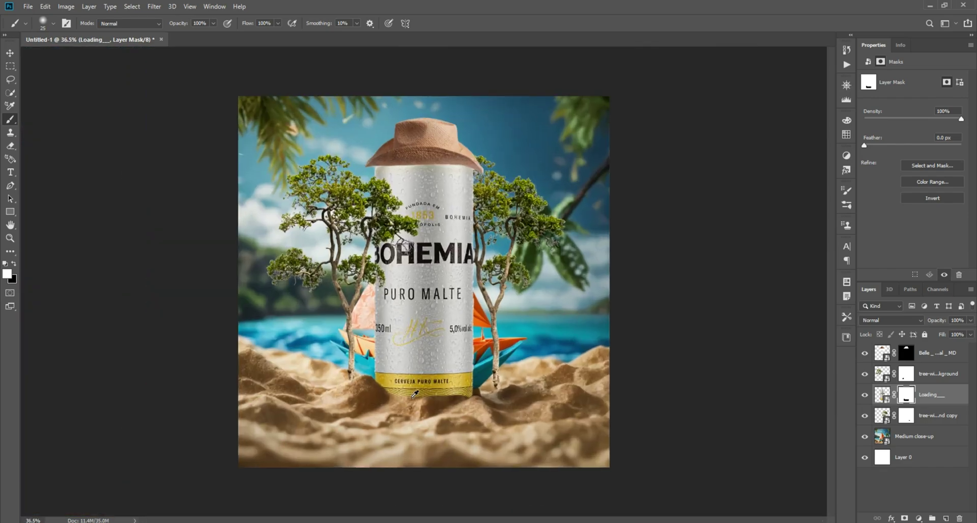
scroll(415, 393, "up", 1)
Rotate the hat very slightly with Free Transform to refine its angle on the can.
left_click(9, 53)
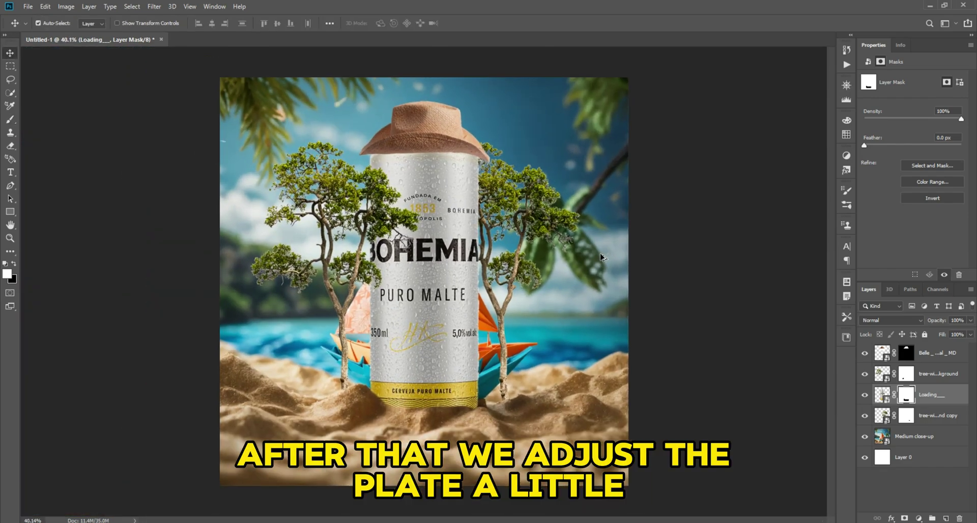
left_click(135, 100)
scroll(445, 195, "up", 8)
left_click_drag(453, 99, 489, 217)
scroll(489, 218, "up", 1)
left_click(488, 218)
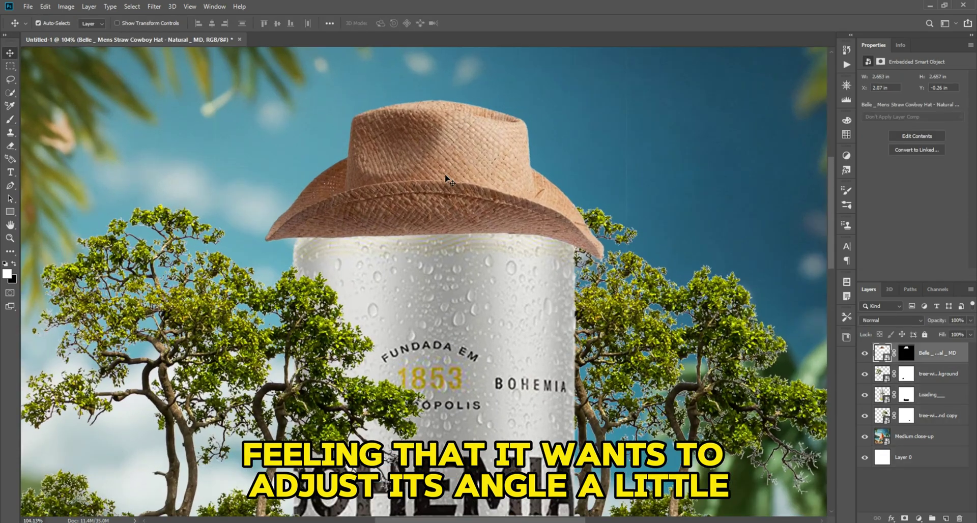
key("ctrl+t")
left_click_drag(683, 216, 693, 215)
key("Return")
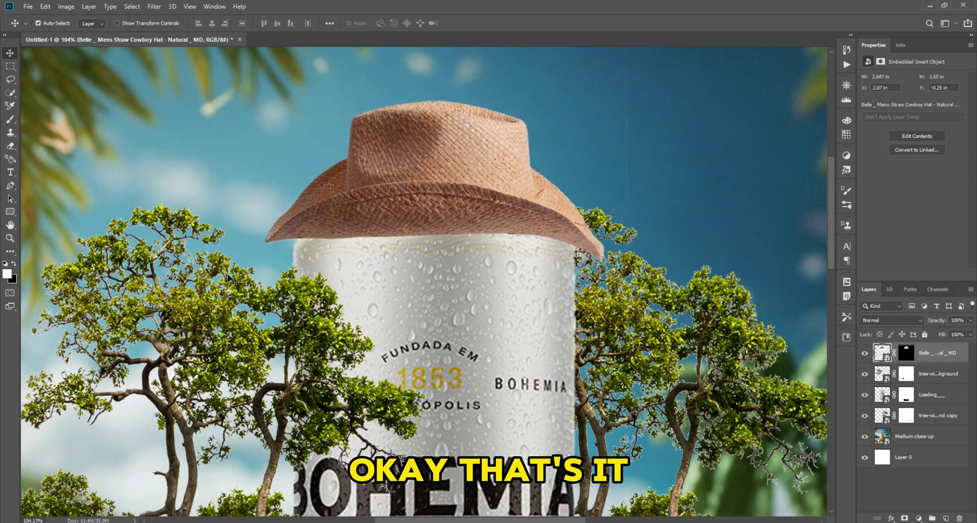
key("ctrl+0")
left_click(758, 367)
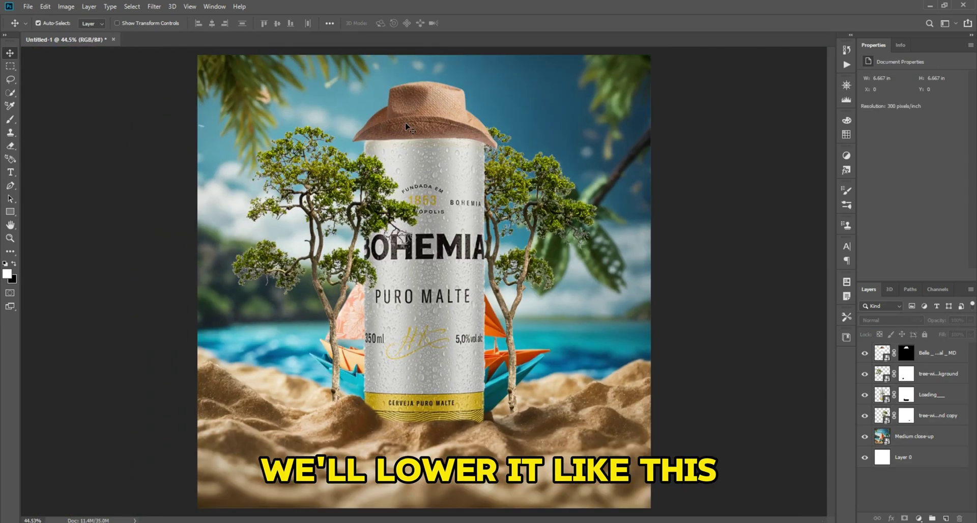
Nudge the left tree down in small increments so its trunk sits deeper in the sand.
scroll(310, 356, "up", 10)
left_click(310, 356)
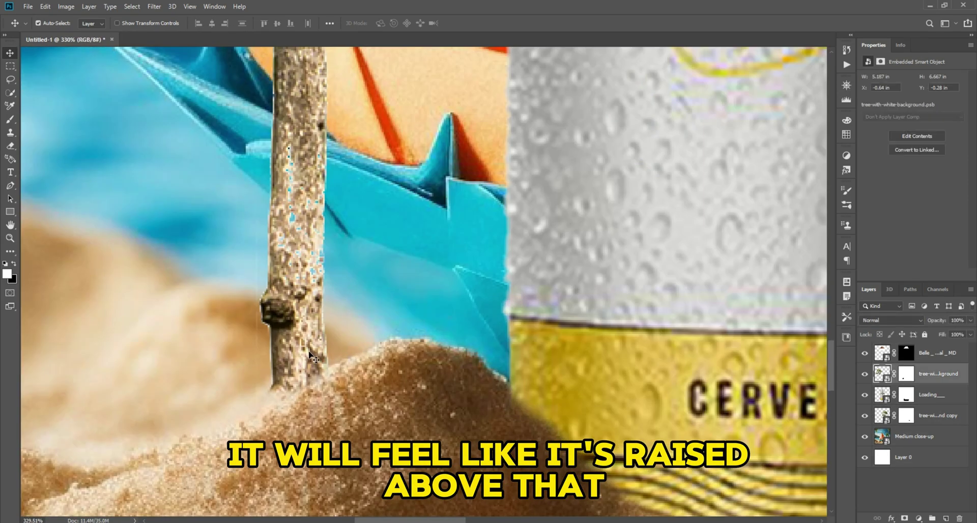
key("Down")
key("Down")
key("Down")
key("Down")
key("Down")
key("Down")
key("Down")
key("Down")
key("Down")
scroll(391, 342, "down", 10)
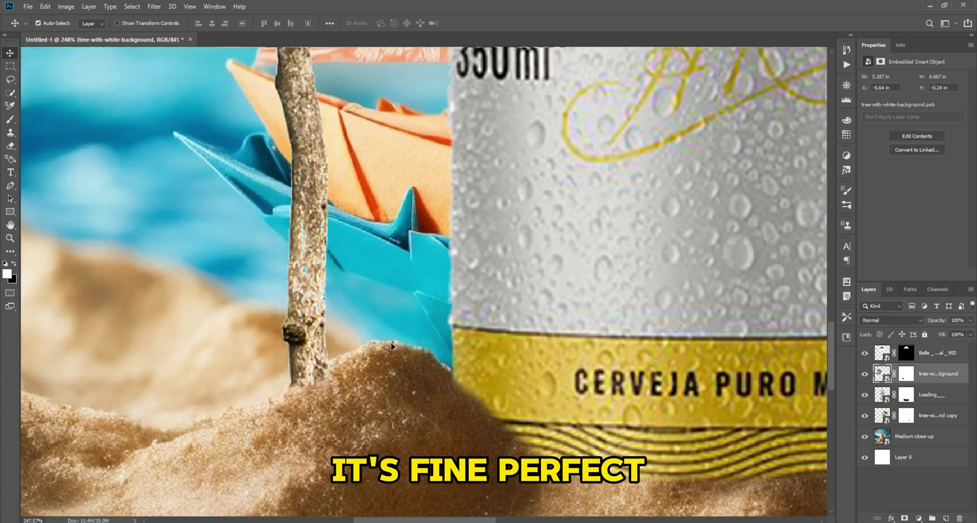
scroll(396, 330, "down", 1)
left_click(689, 338)
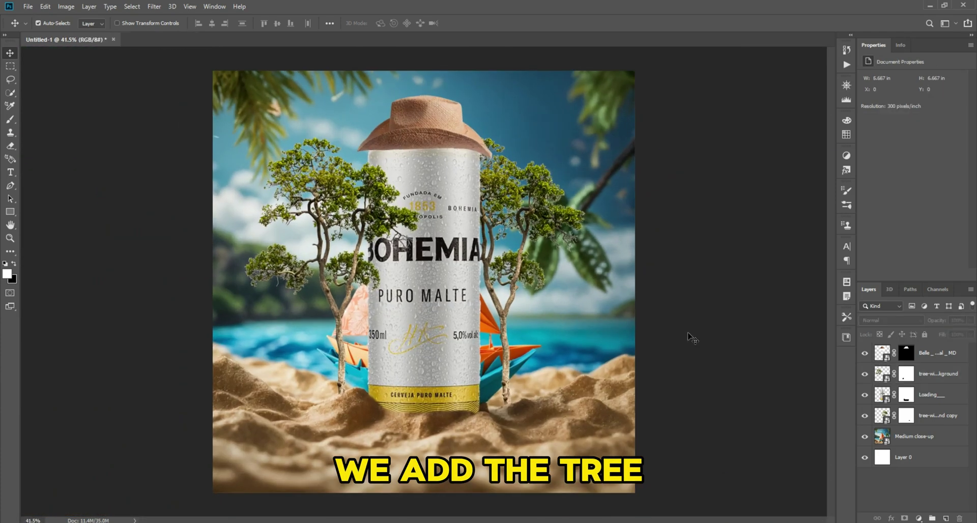
Place the light_ray image from the bortf folder as a new layer and set its blend mode to Screen.
scroll(736, 267, "down", 1)
scroll(736, 267, "up", 1)
scroll(677, 255, "down", 1)
scroll(617, 241, "up", 1)
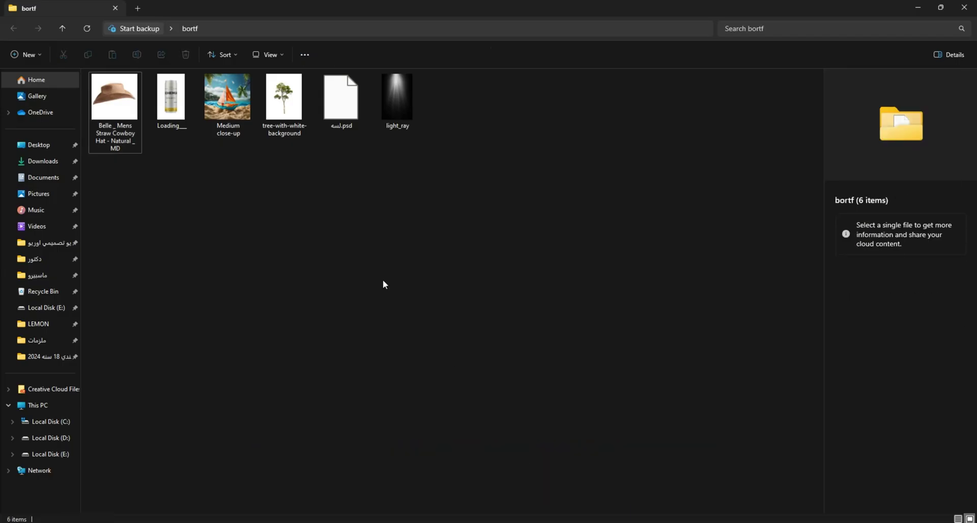
left_click_drag(395, 98, 558, 406)
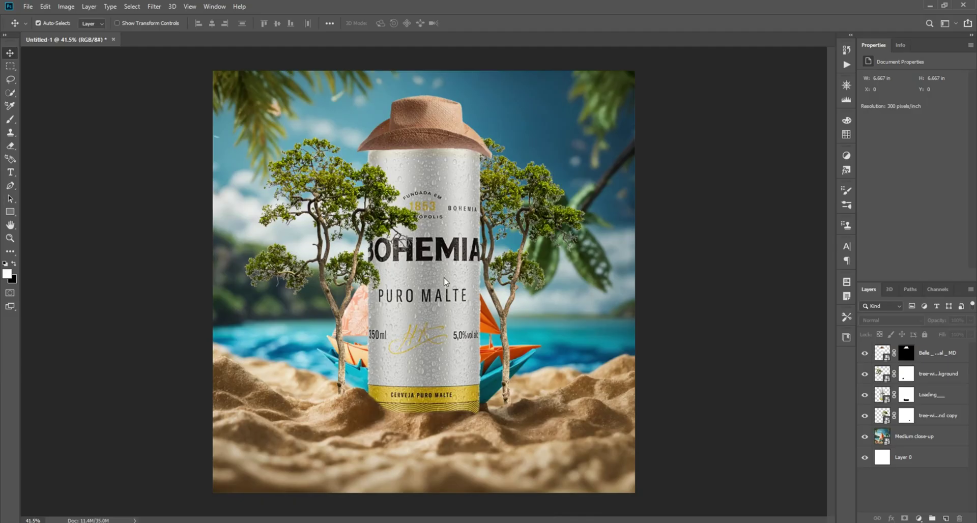
left_click(873, 318)
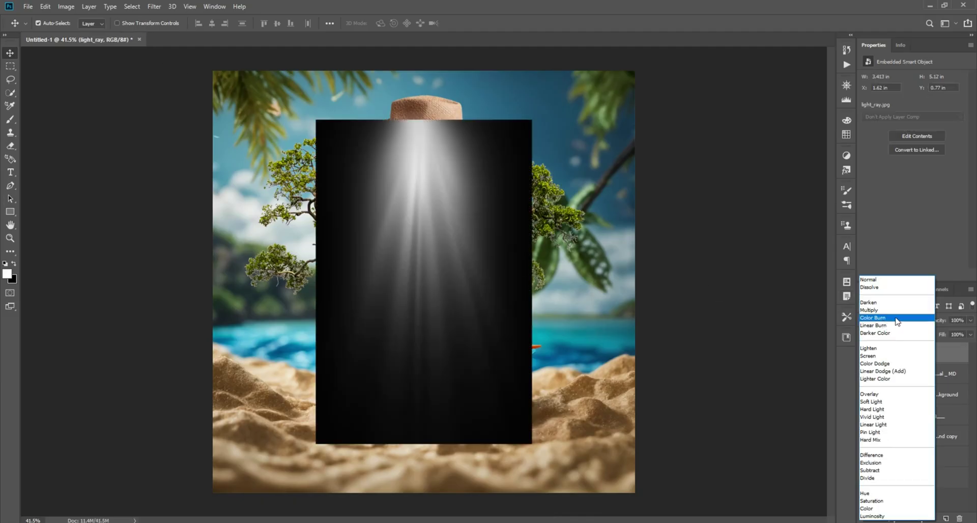
left_click(885, 322)
Move the light ray over the scene's right side and rotate it about 33° with Free Transform.
left_click_drag(428, 185, 478, 217)
key("ctrl+t")
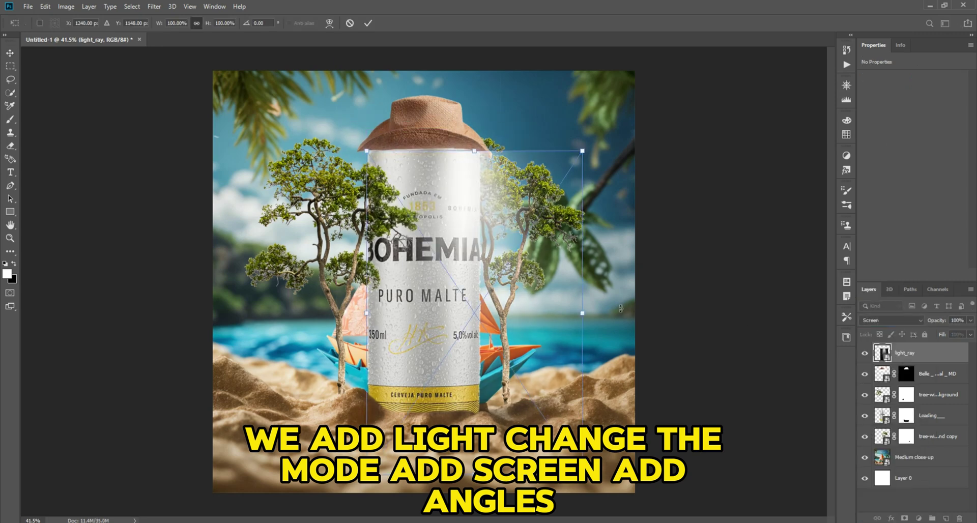
left_click_drag(621, 309, 598, 394)
left_click_drag(544, 336, 649, 353)
left_click_drag(706, 382, 701, 396)
left_click_drag(595, 358, 642, 342)
left_click_drag(738, 381, 747, 362)
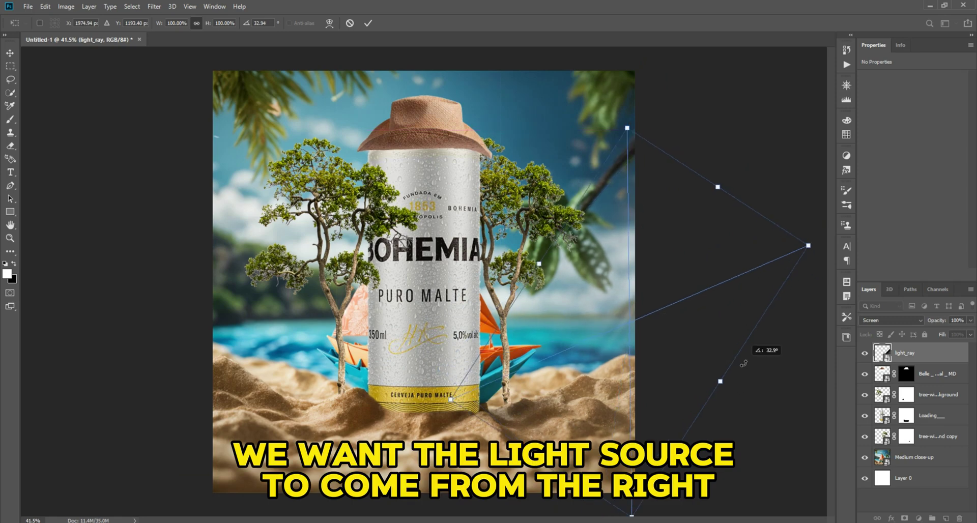
Refine the light ray's rotation so its beams enter from the right, apply the transform, and shift the layer slightly left to X 2.2 in.
left_click_drag(707, 330, 642, 385)
left_click_drag(762, 398, 628, 501)
left_click_drag(634, 392, 643, 340)
left_click_drag(756, 365, 745, 318)
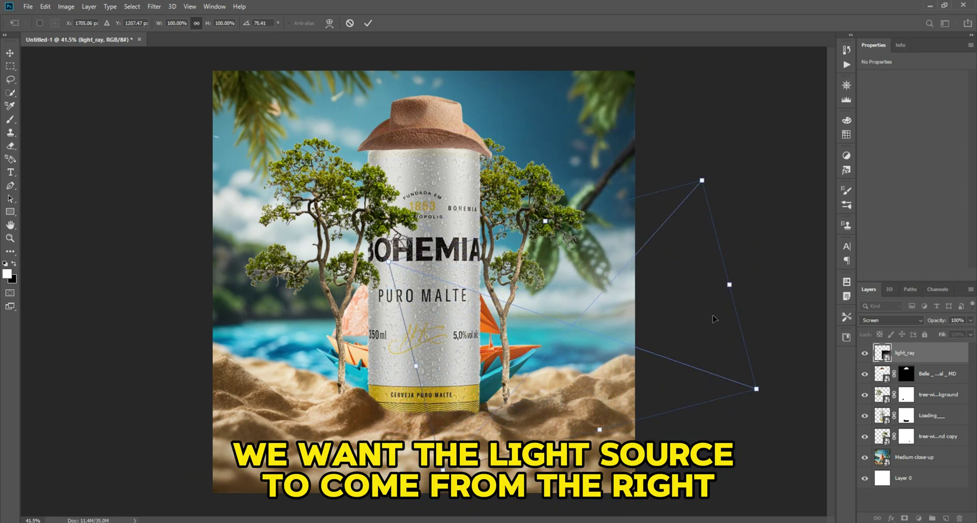
left_click_drag(666, 340, 666, 318)
left_click_drag(376, 295, 383, 354)
mouse_move(546, 308)
left_mouse_down()
mouse_move(555, 314)
mouse_move(562, 297)
mouse_move(545, 296)
left_mouse_up()
key("Return")
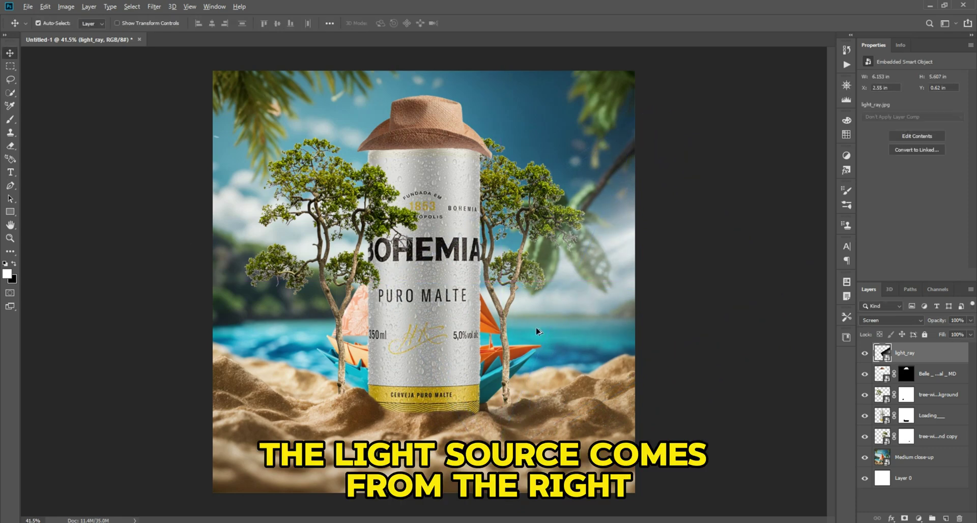
left_click_drag(633, 251, 606, 256)
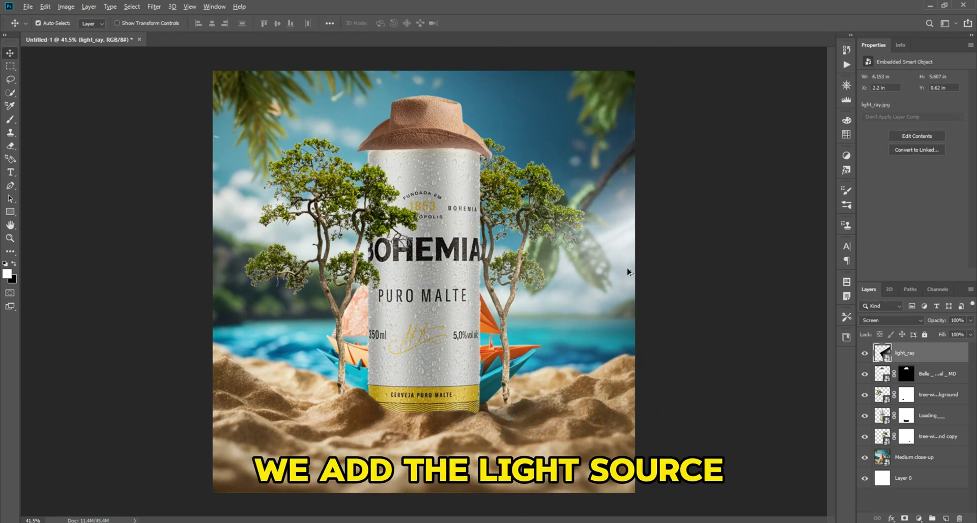
left_click_drag(736, 352, 729, 277)
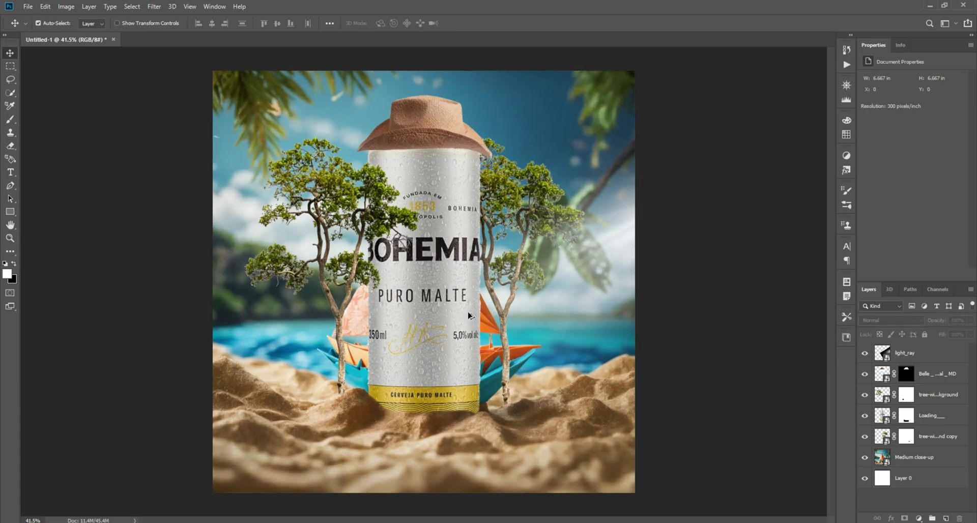
Convert the masked can layer to a smart object and add a blank layer clipped to it.
scroll(442, 199, "up", 5)
left_click(436, 187)
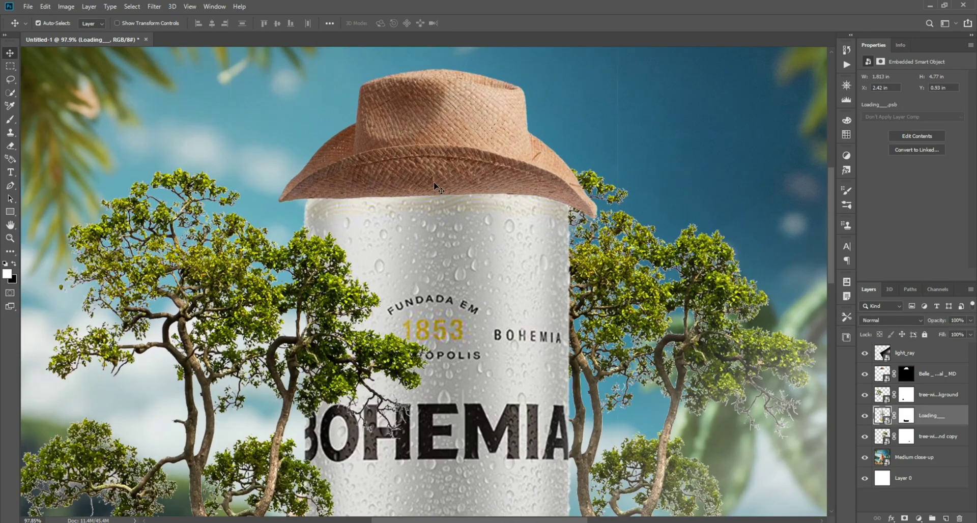
right_click(951, 415)
left_click(875, 198)
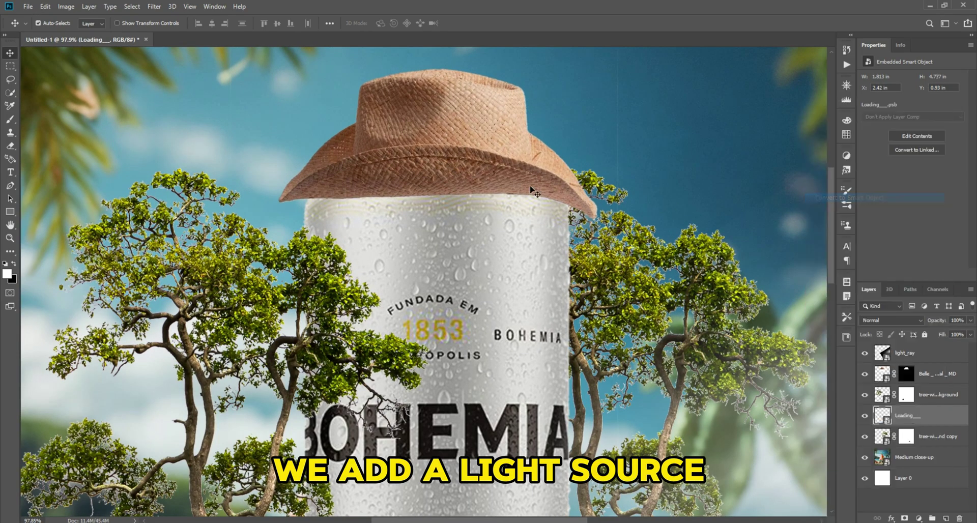
key("ctrl+shift+alt+n")
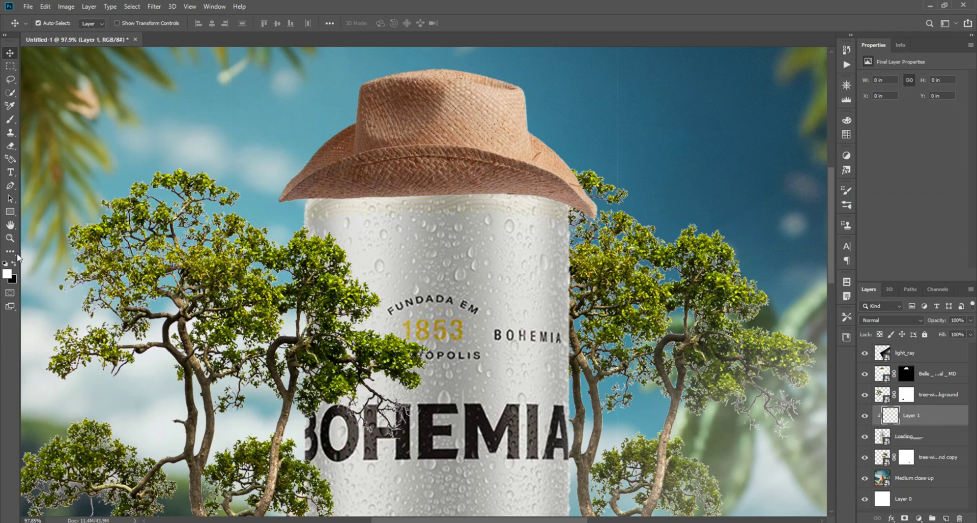
Paint a soft black shadow on the clipped layer along the can's top under the hat brim, using a 175 px brush.
left_click(7, 273)
left_click_drag(229, 226, 219, 252)
left_click(424, 112)
key("b")
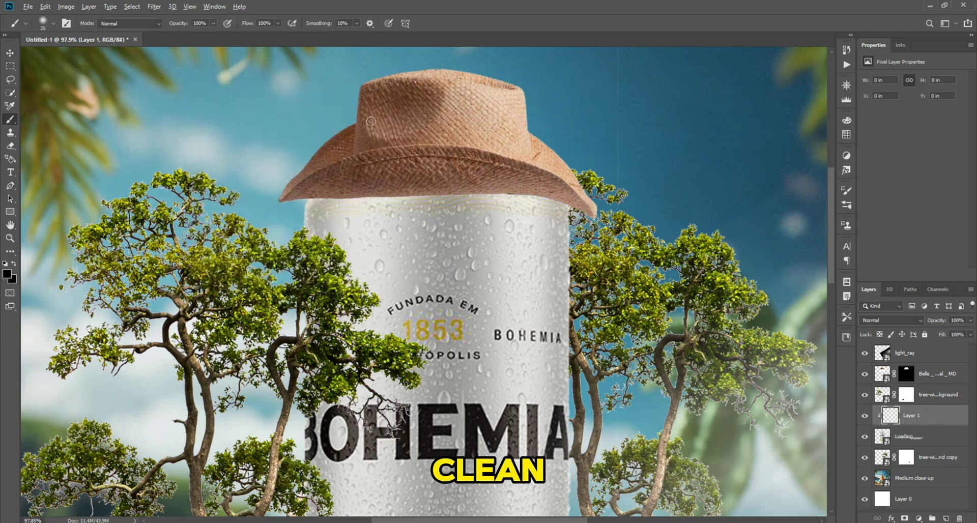
scroll(362, 142, "up", 2)
left_click_drag(363, 142, 370, 209)
key("bracketright")
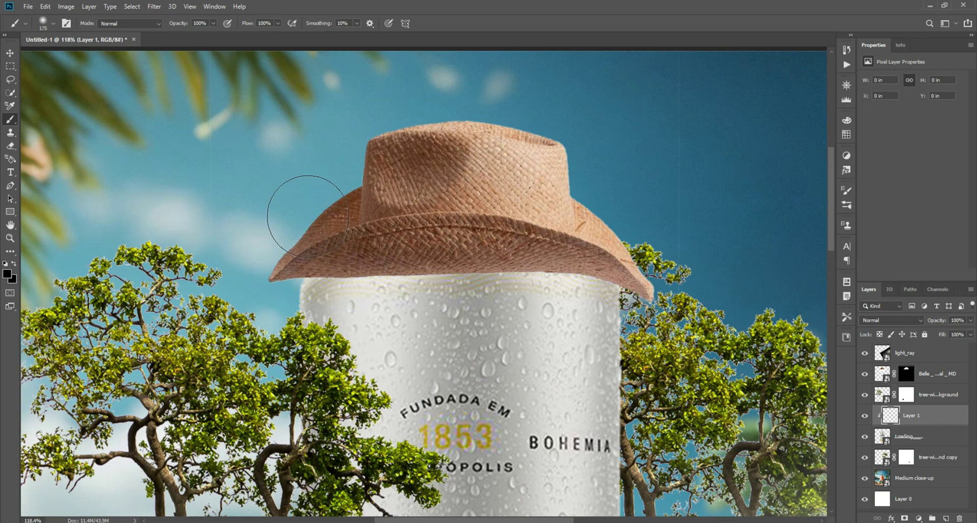
left_click(281, 234)
left_click_drag(239, 242, 432, 232)
left_click_drag(476, 232, 560, 231)
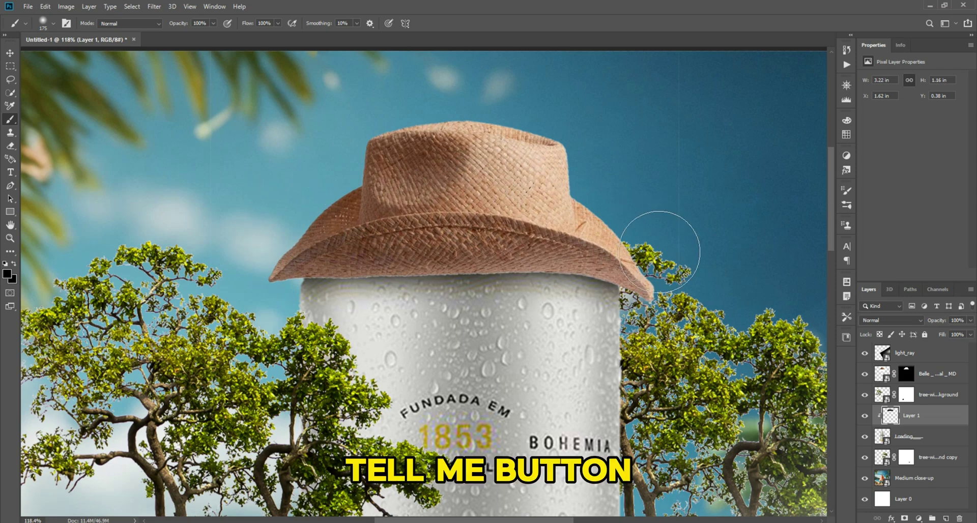
left_click_drag(660, 252, 674, 277)
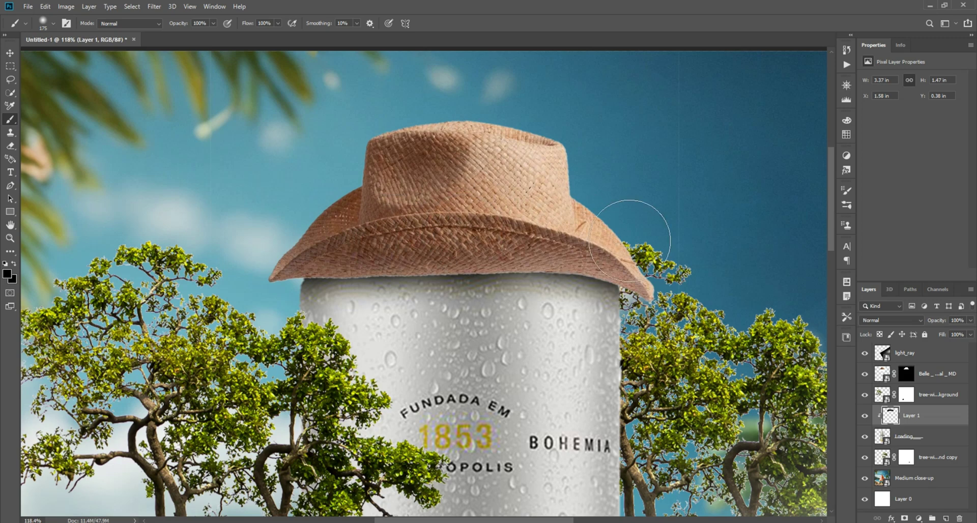
key("ctrl+0")
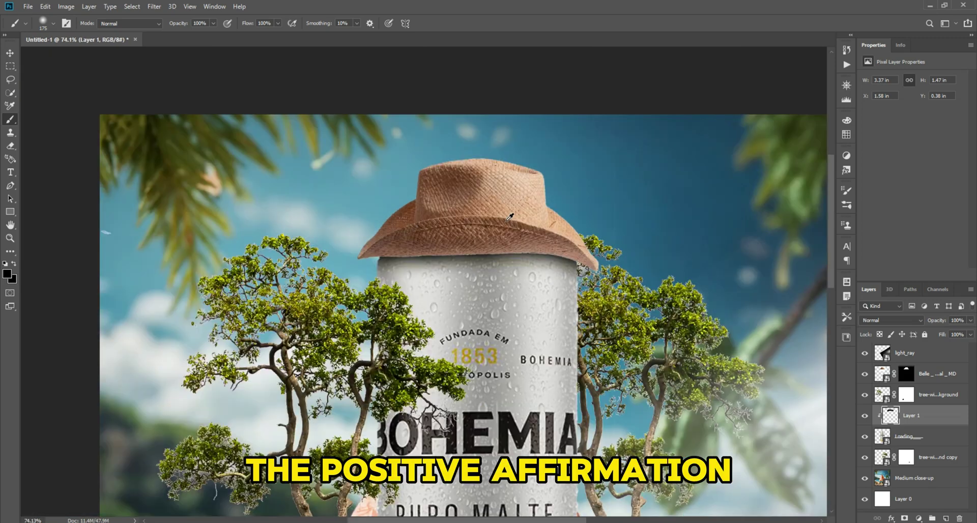
Convert the masked hat layer to a smart object and rasterize it.
key("v")
scroll(426, 98, "up", 12)
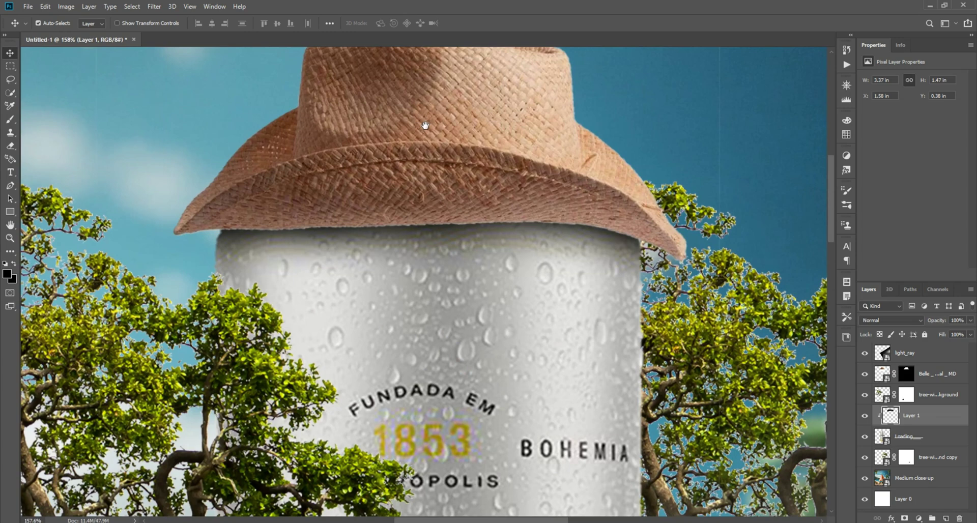
left_click(425, 124)
right_click(936, 379)
right_click(923, 370)
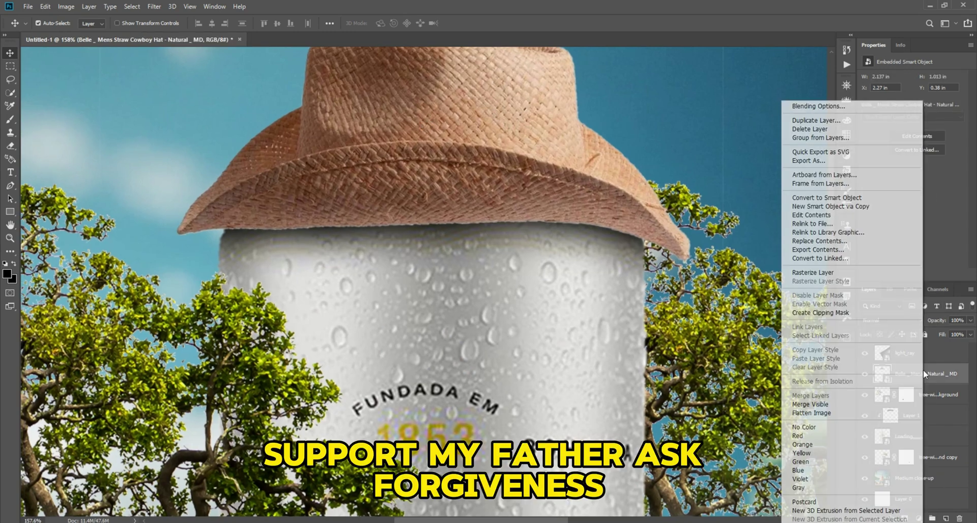
left_click(840, 273)
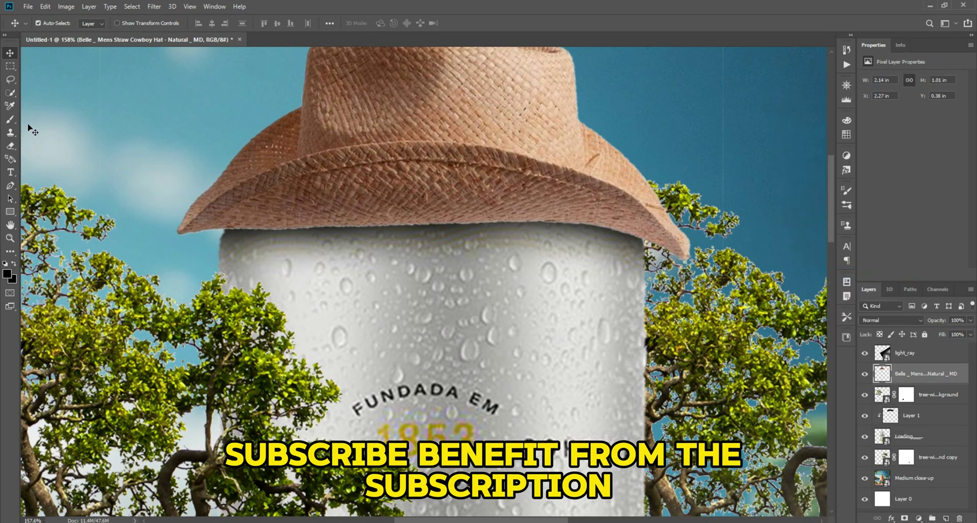
Trace the hat brim's lower edge along the can with the Pen tool and turn the path into a selection.
left_click(10, 185)
scroll(468, 279, "up", 1)
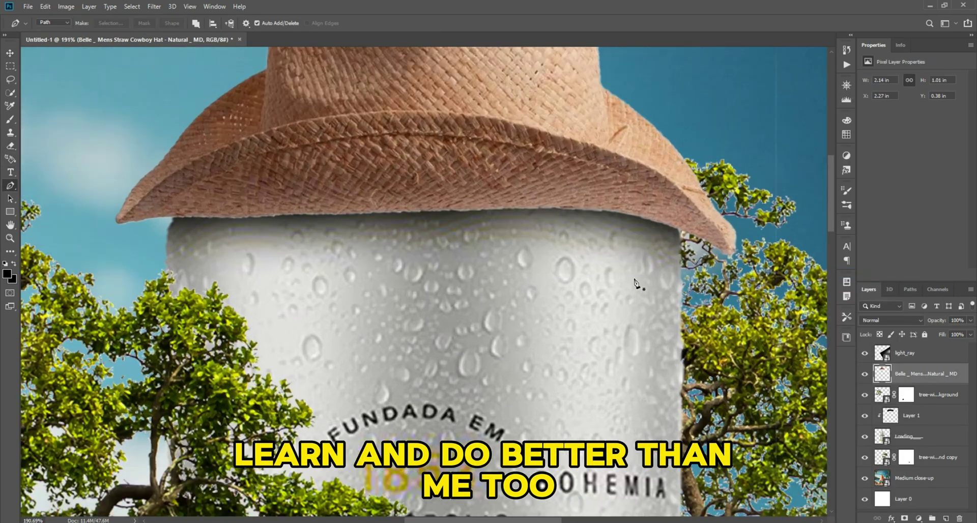
left_click(651, 221)
left_click(600, 211)
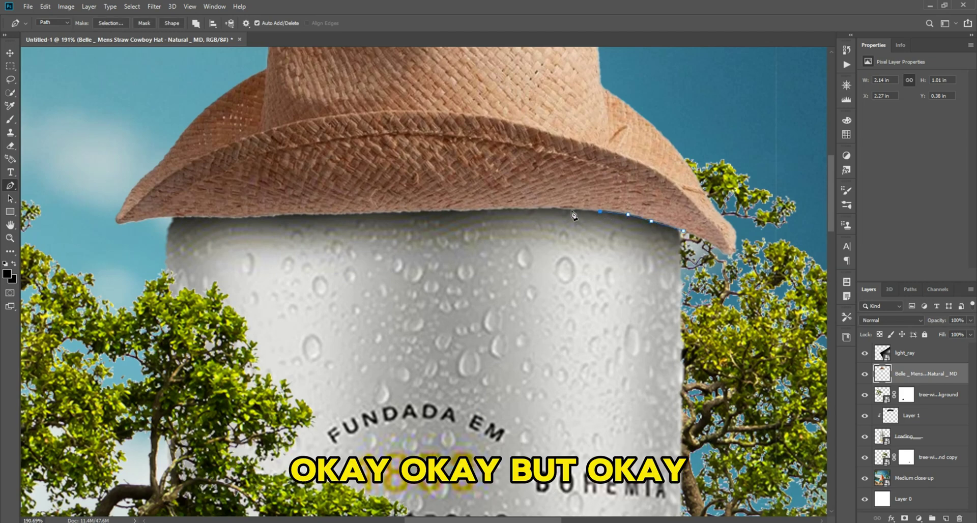
left_click(492, 209)
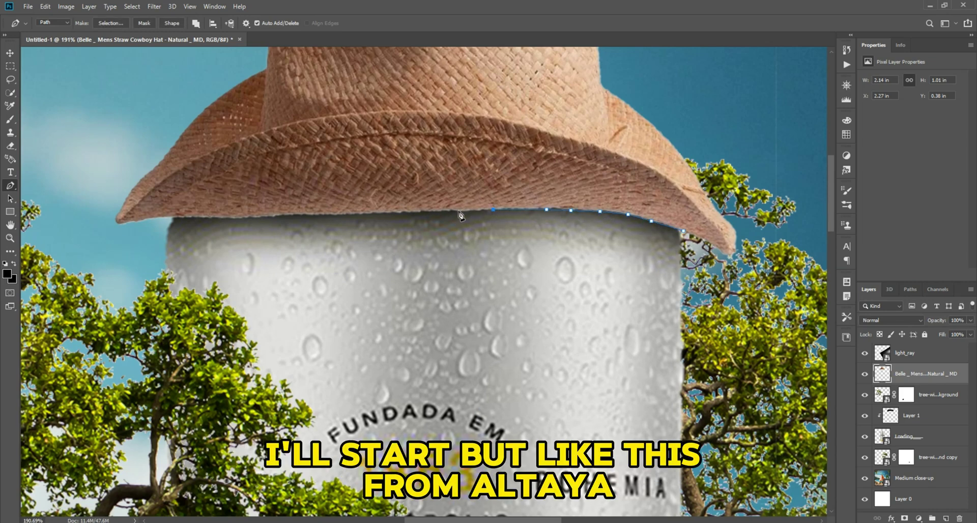
left_click(406, 213)
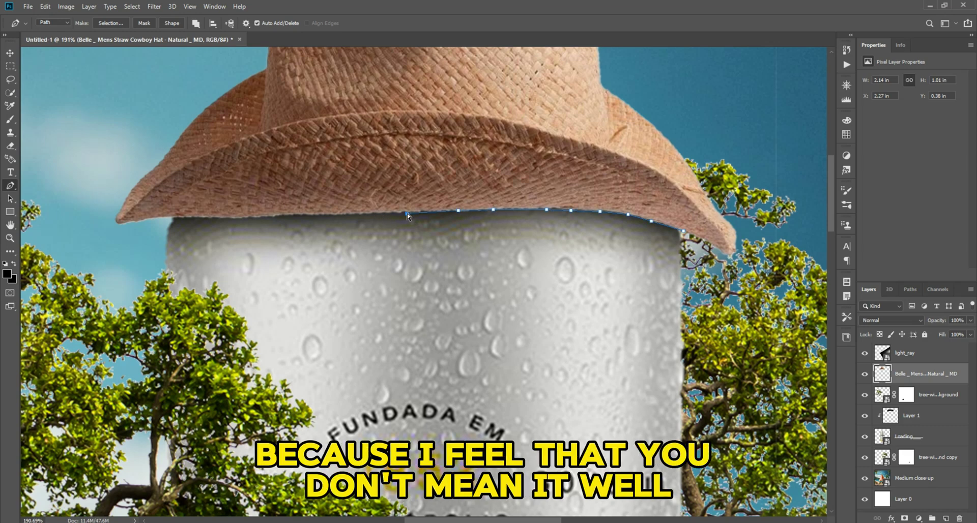
left_click(349, 213)
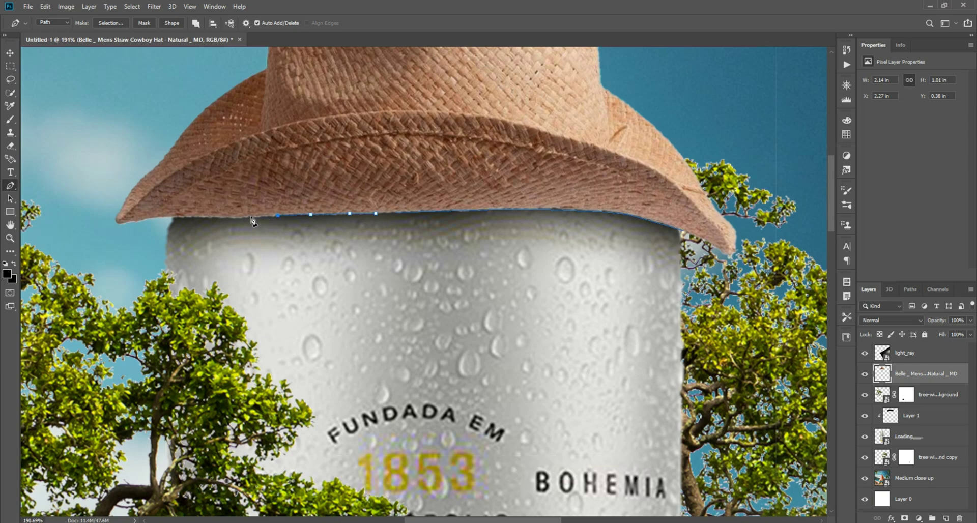
left_click(175, 218)
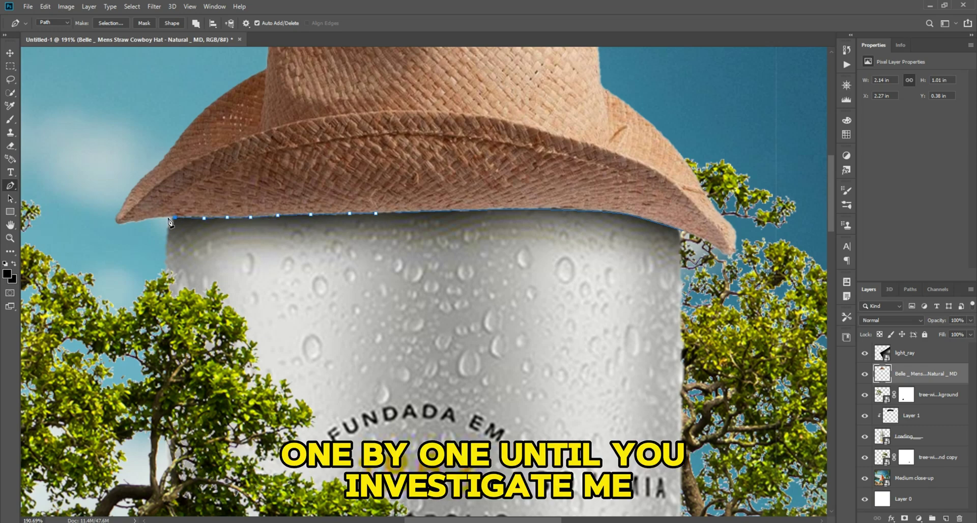
right_click(683, 235)
left_click(648, 264)
key("Return")
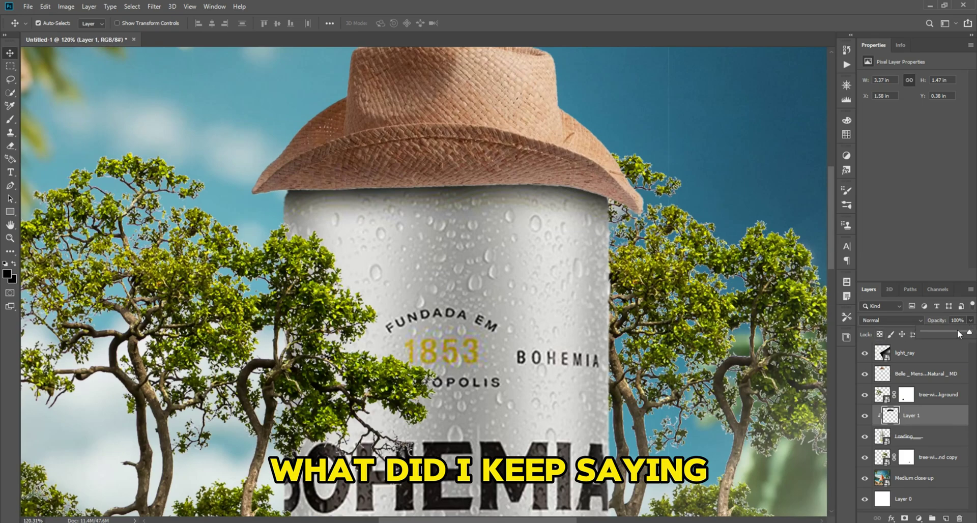
Reduce the opacity of the clipped shadow layer under the hat to 85%.
left_click_drag(959, 333, 958, 331)
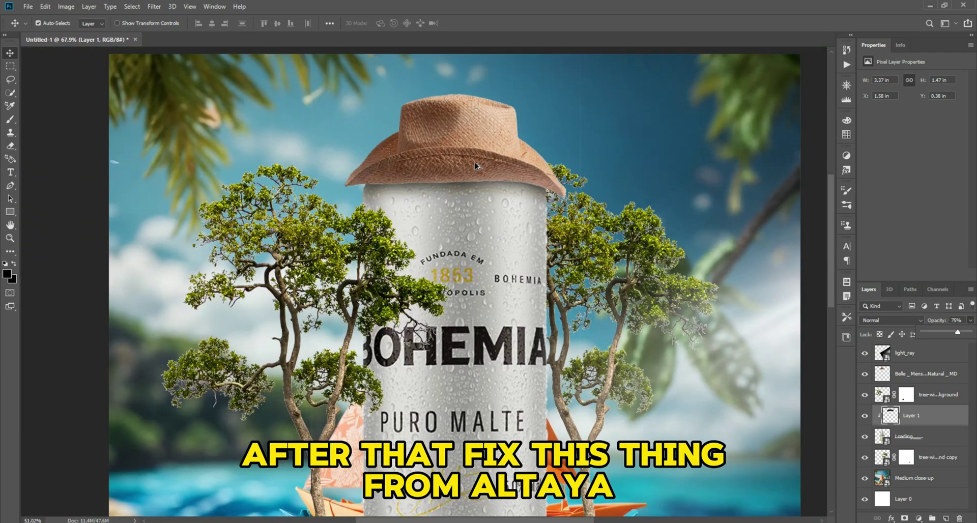
scroll(476, 166, "down", 2)
scroll(424, 157, "up", 4)
left_click_drag(958, 332, 961, 332)
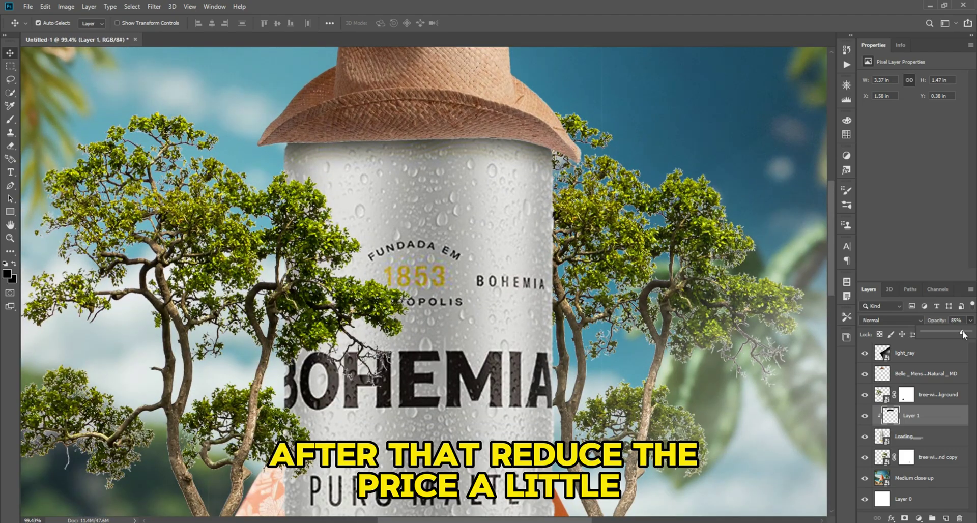
scroll(312, 155, "down", 9)
left_click(726, 256)
left_click(728, 234)
scroll(379, 127, "up", 1)
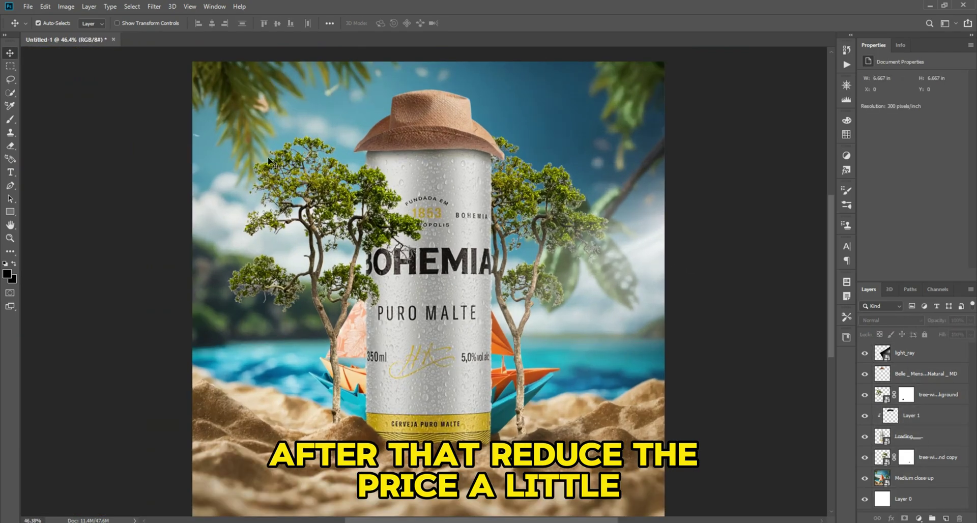
scroll(452, 134, "down", 1)
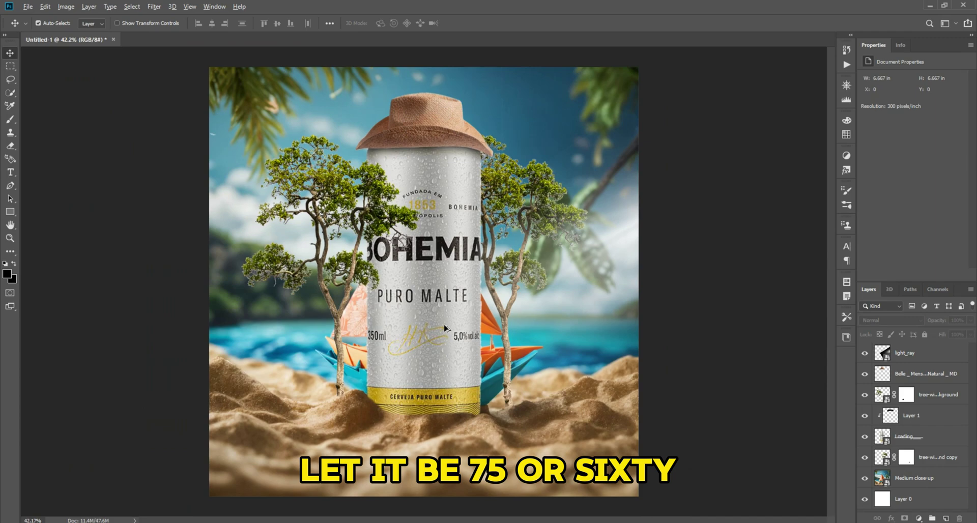
scroll(445, 328, "up", 2)
scroll(417, 321, "down", 3)
left_click_drag(393, 313, 425, 318)
key("ctrl+z")
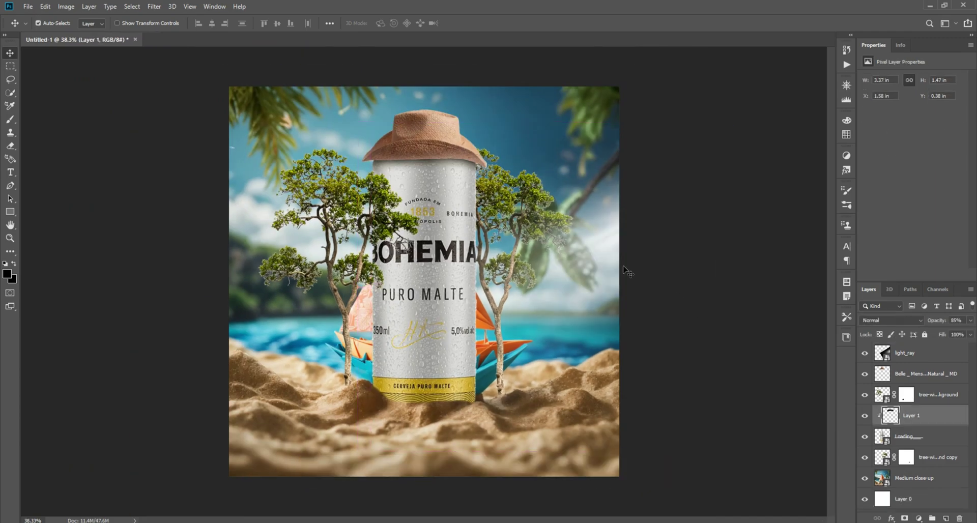
Lock the light_ray layer and duplicate the can layer in place, keeping the light ray visible.
left_click(910, 353)
mouse_move(421, 353)
left_mouse_down()
mouse_move(436, 352)
mouse_move(427, 352)
left_mouse_up()
key("ctrl+z")
left_click(864, 353)
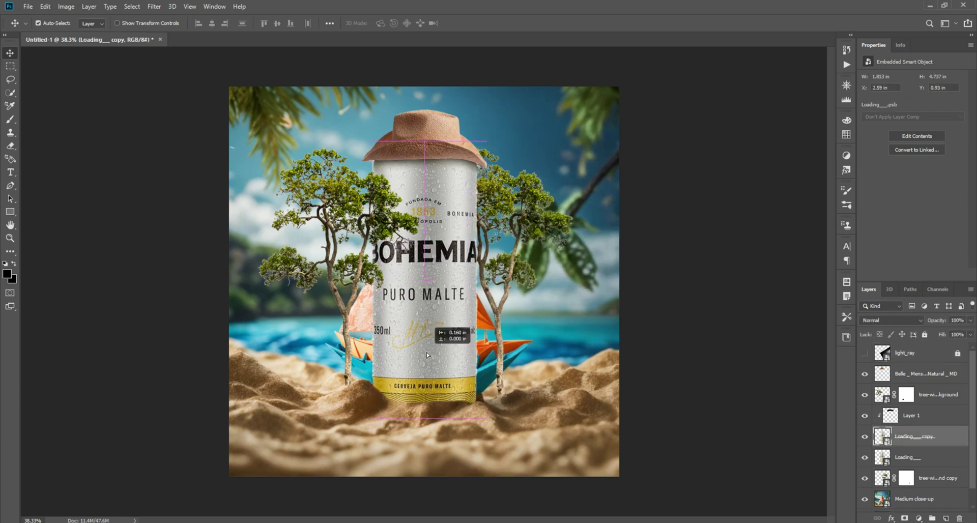
left_click(864, 354)
Flip the original can layer vertically to about -50% height and skew it diagonally across the sand as a cast shadow.
left_click(911, 457)
key("ctrl+t")
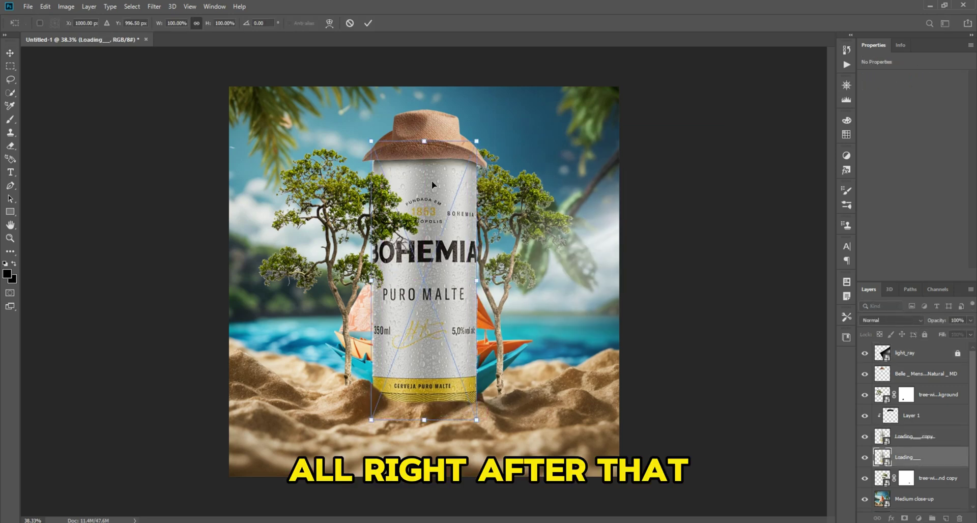
left_click_drag(424, 142, 230, 489)
left_click_drag(370, 422, 435, 354)
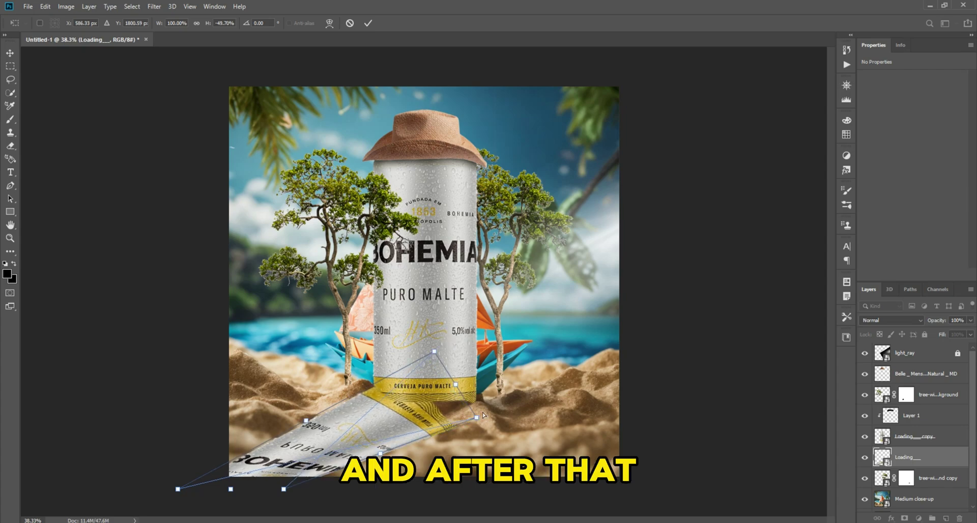
left_click_drag(483, 415, 494, 392)
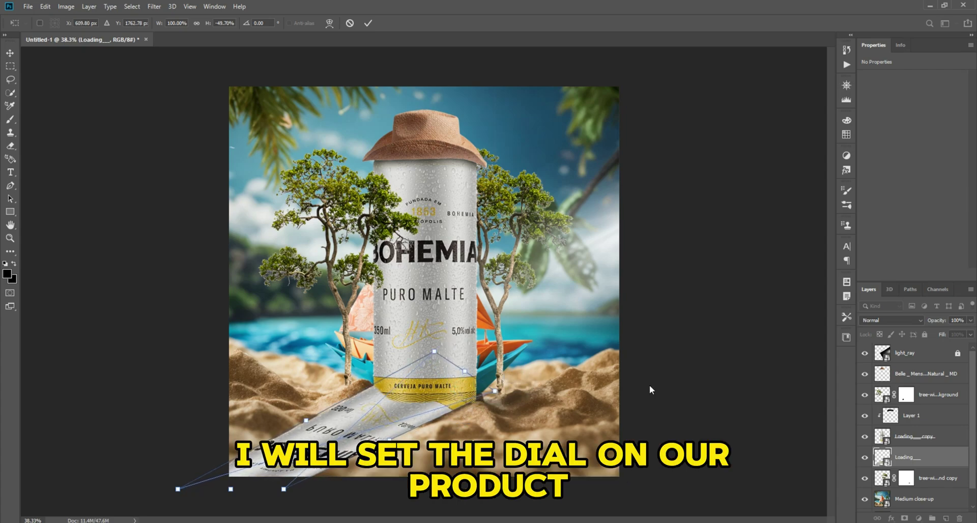
key("Return")
Turn the flipped can copy into a silhouette with a black Color Overlay layer style.
scroll(282, 495, "up", 4)
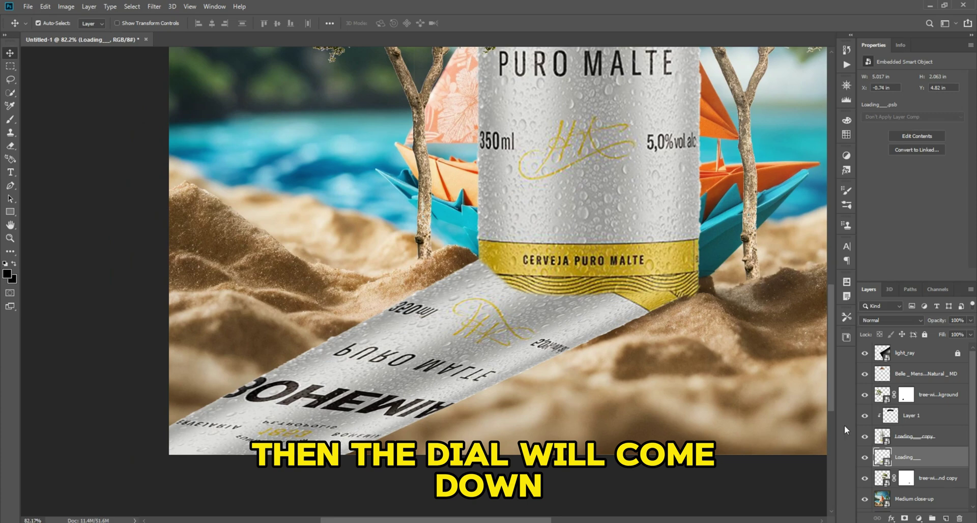
double_click(924, 459)
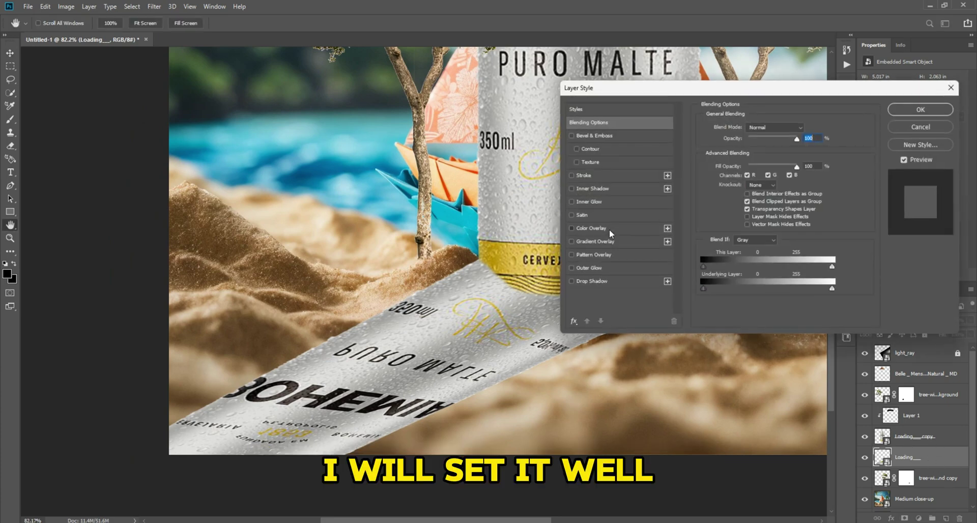
left_click(609, 228)
left_click(806, 128)
left_click_drag(280, 209, 278, 248)
left_click(426, 111)
left_click(920, 109)
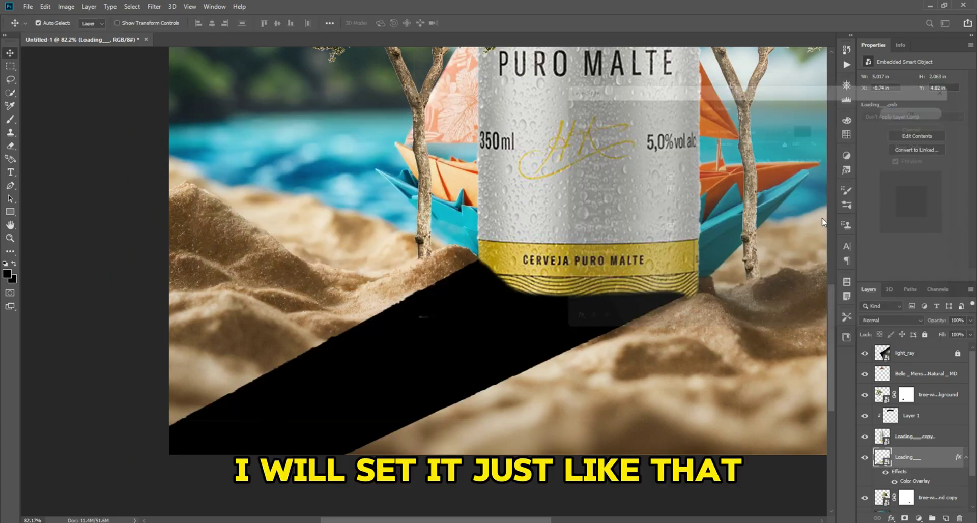
Move the black can silhouette slightly so it lines up with the base of the can.
scroll(394, 406, "down", 8)
scroll(395, 408, "up", 4)
left_click_drag(395, 409, 368, 419)
scroll(369, 418, "down", 2)
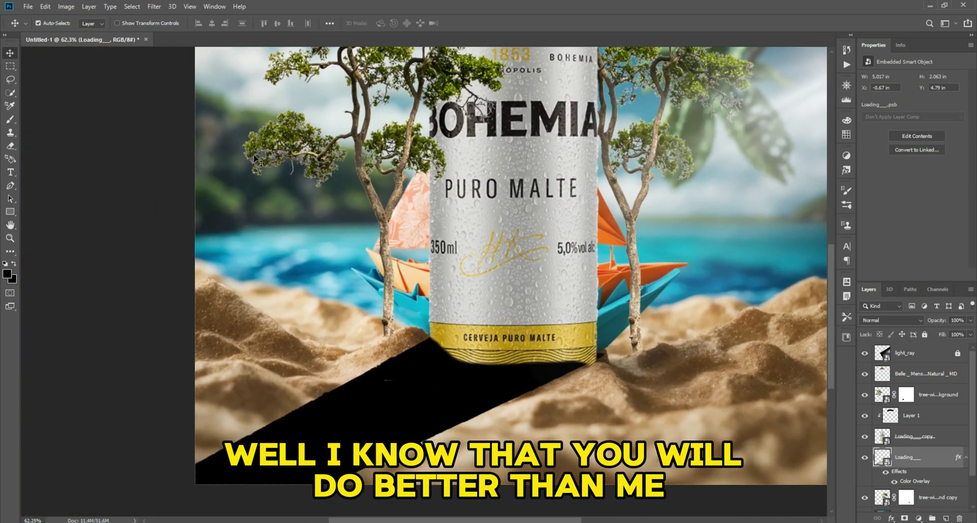
Soften the can shadow with a 38.7-pixel Gaussian Blur and lower the layer's opacity.
left_click(155, 6)
mouse_move(229, 114)
left_click(305, 150)
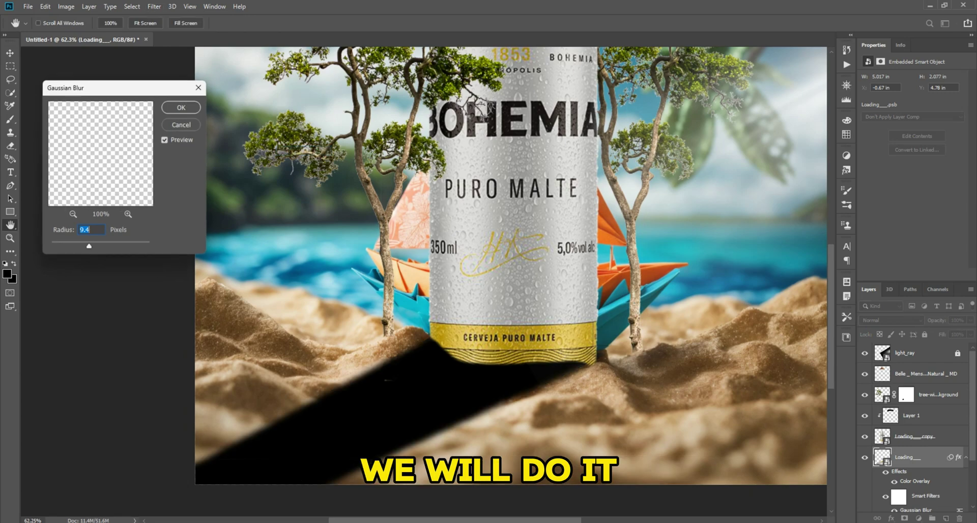
left_click_drag(89, 249, 102, 249)
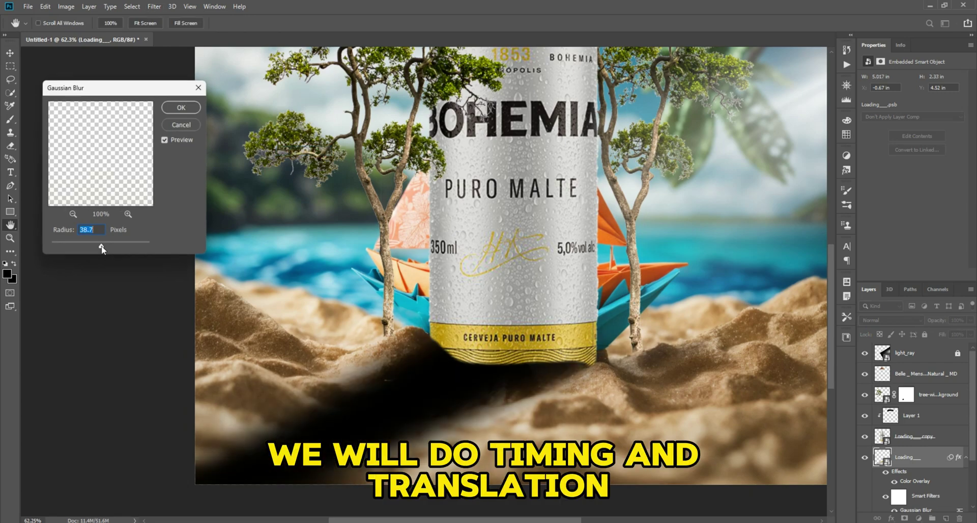
left_click(191, 112)
left_click(971, 320)
left_click_drag(955, 336, 952, 336)
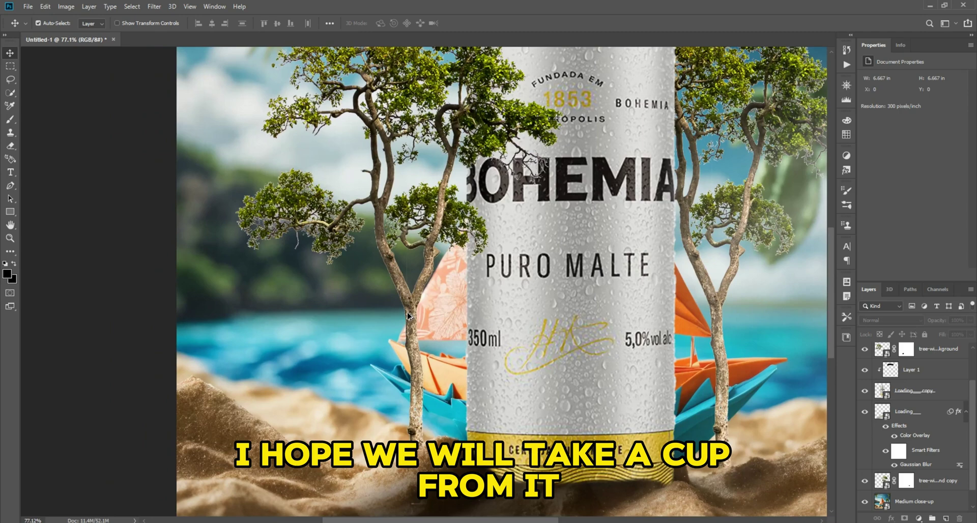
Duplicate the left tree layer and select the original tree layer beneath the copy.
mouse_move(402, 288)
left_mouse_down()
mouse_move(398, 270)
mouse_move(392, 287)
mouse_move(400, 287)
left_mouse_up()
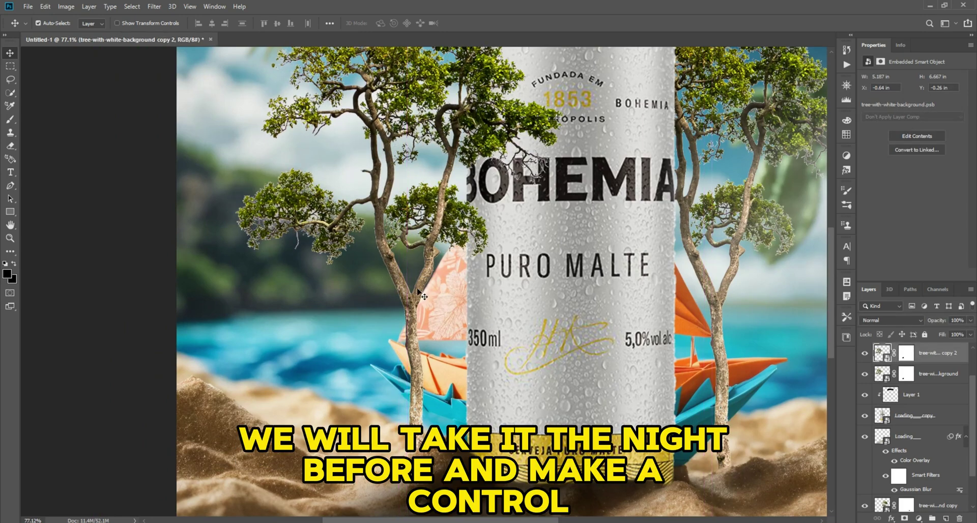
left_click(944, 378)
Flip the original left tree vertically to about -40% height and skew it about -67° across the sand as a shadow.
key("ctrl+t")
scroll(322, 67, "down", 6)
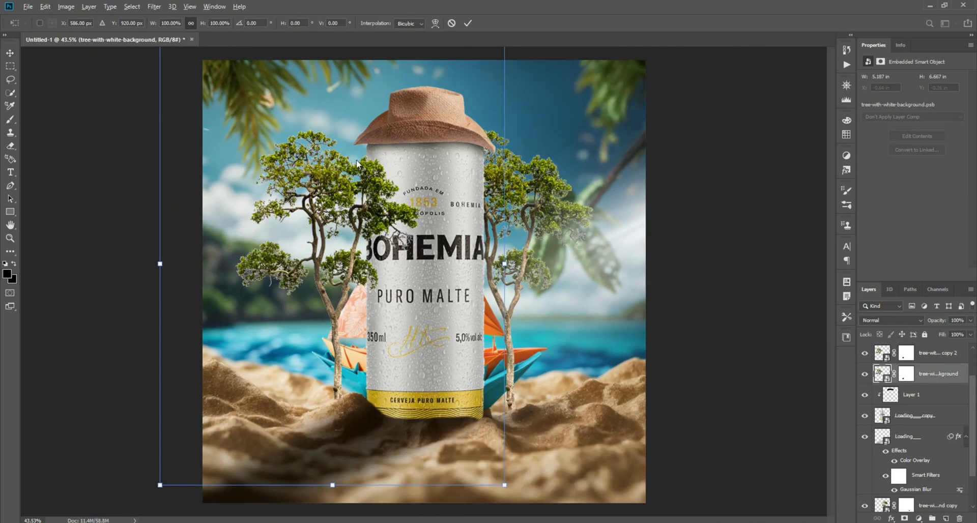
scroll(376, 173, "down", 4)
left_click_drag(361, 121, 338, 175)
key("ctrl+z")
scroll(350, 130, "up", 5)
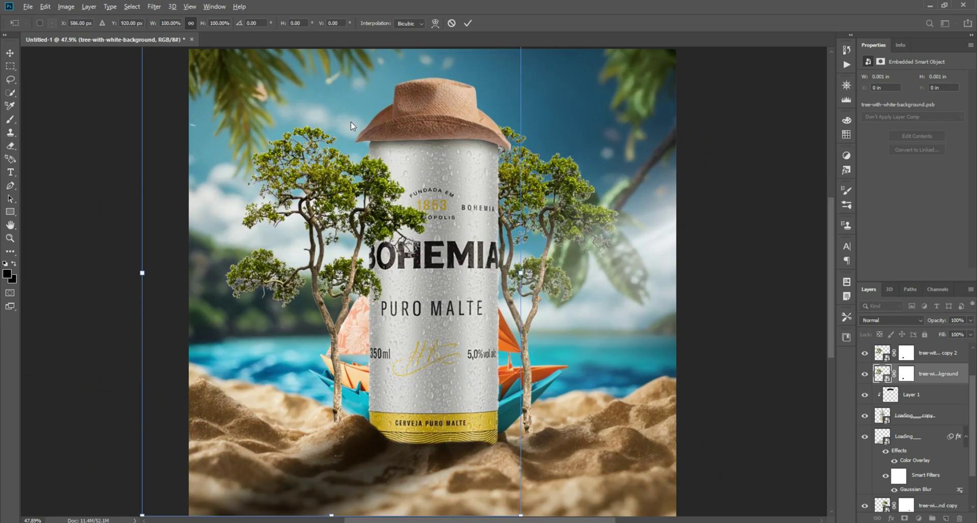
scroll(351, 122, "down", 3)
left_click_drag(348, 86, 32, 293)
left_click_drag(357, 410, 428, 371)
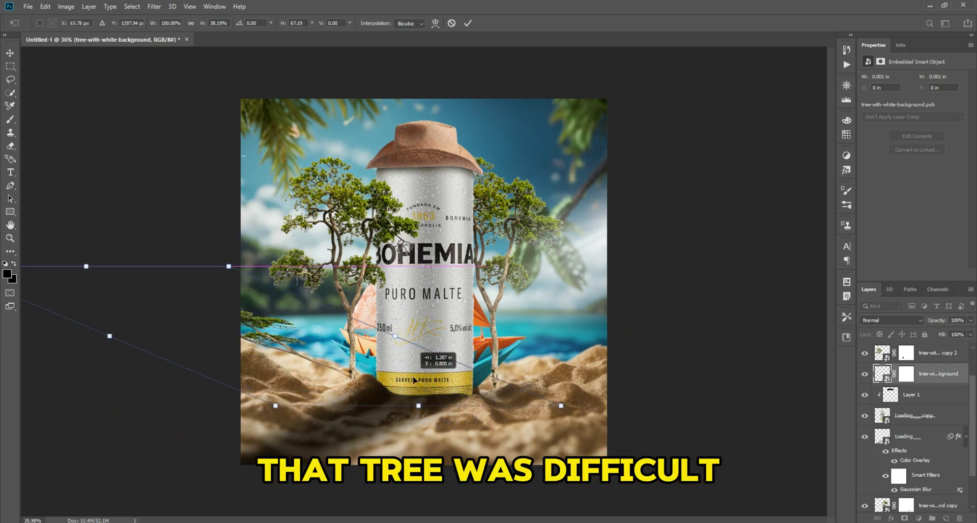
left_click_drag(74, 274, 202, 407)
left_click_drag(102, 402, 257, 436)
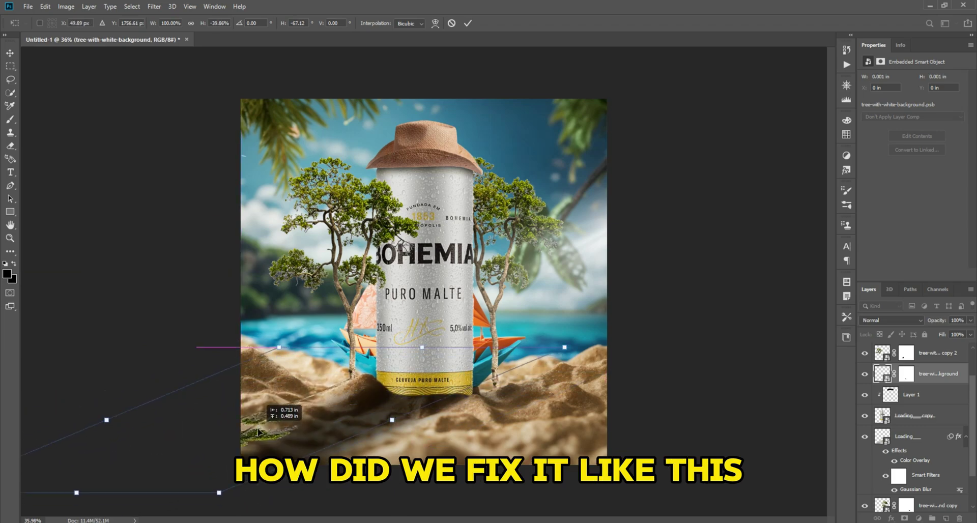
key("Return")
Align the flipped tree with the left trunk's base and fill it with a black Color Overlay.
scroll(300, 419, "up", 5)
left_click_drag(459, 317, 454, 319)
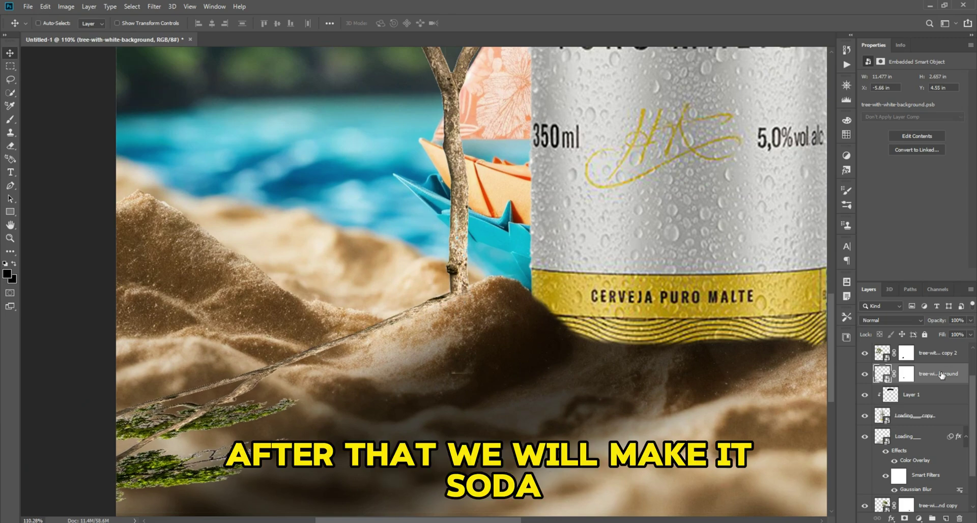
key("Return")
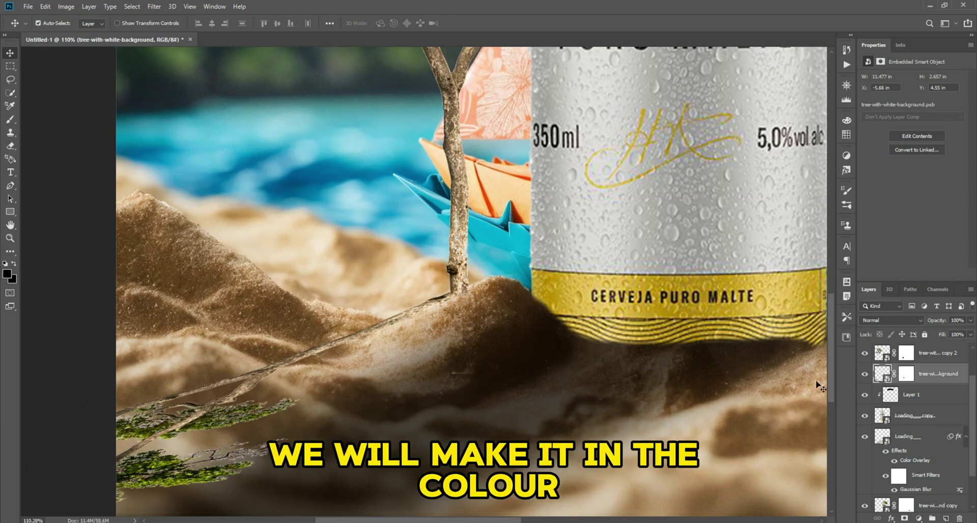
double_click(964, 382)
left_click(590, 228)
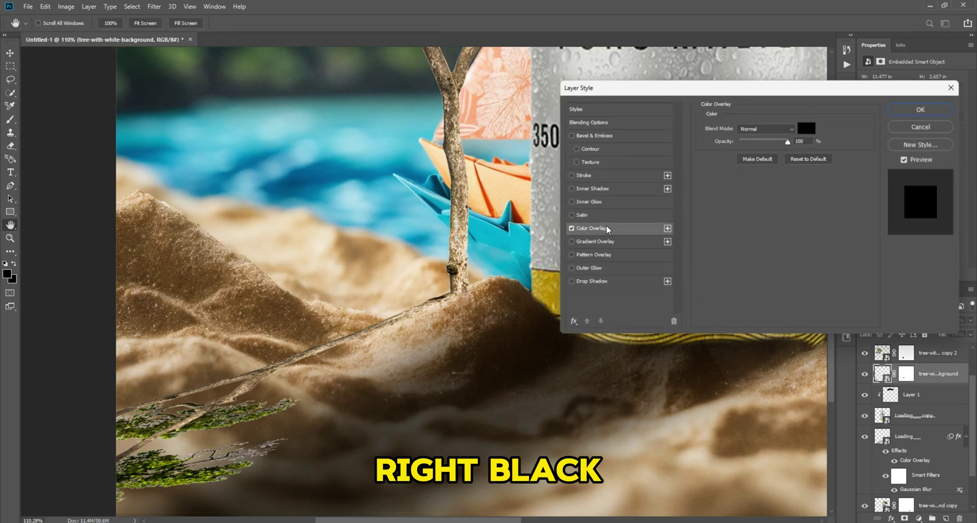
left_click(919, 110)
Soften the left tree's shadow with a Gaussian Blur and set its layer opacity to 61%.
left_click(154, 6)
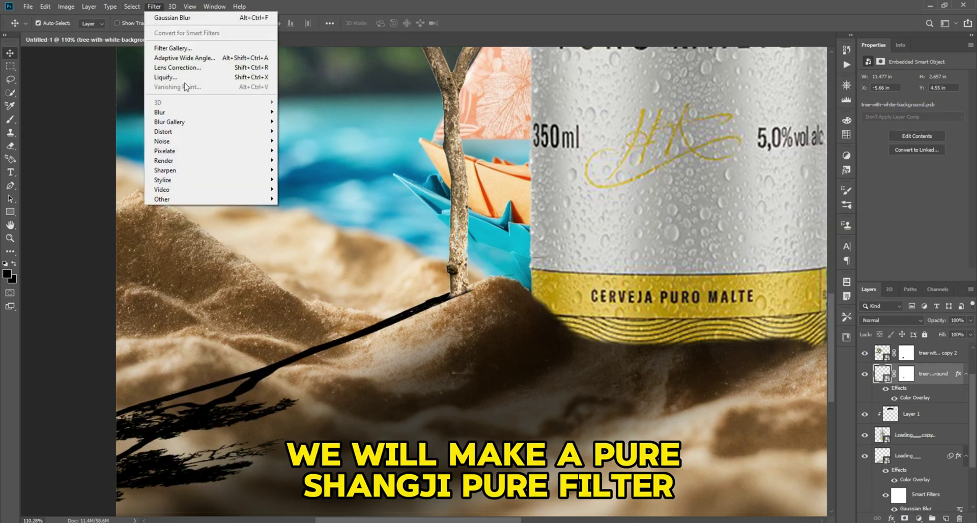
mouse_move(163, 115)
left_click(300, 152)
left_click_drag(101, 245, 83, 247)
key("Return")
left_click(970, 320)
left_click_drag(969, 332, 951, 331)
Nudge the blurred tree shadow slightly at the trunk's base and deselect the layer.
left_click_drag(411, 313, 406, 312)
scroll(411, 308, "down", 8)
scroll(412, 311, "up", 2)
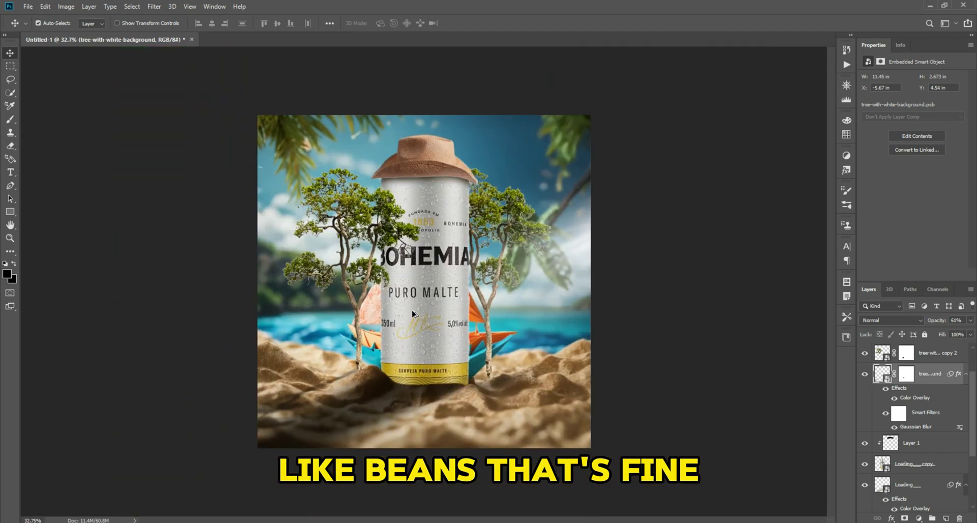
left_click(705, 373)
left_click(707, 330)
left_click(712, 272)
Add a Curves adjustment clipped to the straw hat and lower its white point output to 96.
scroll(427, 191, "up", 6)
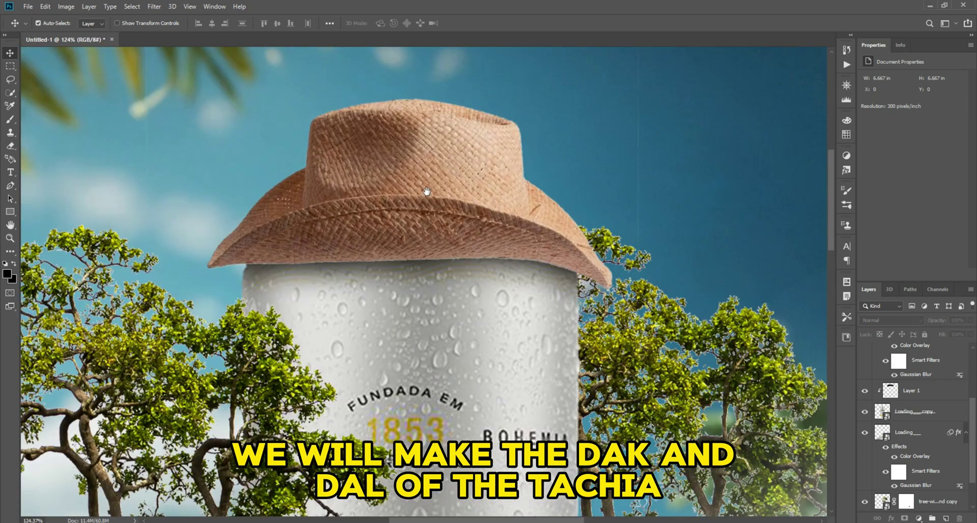
scroll(427, 191, "up", 1)
left_click(455, 183)
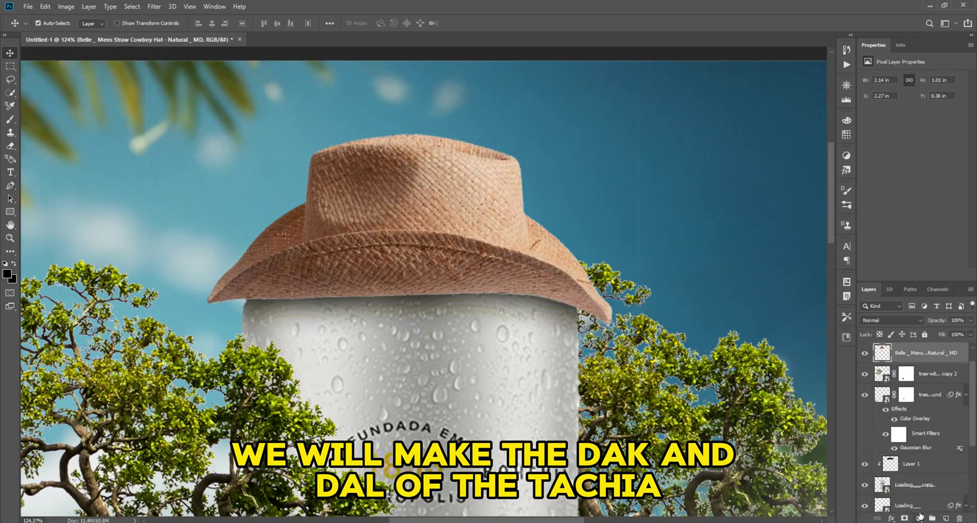
left_click(920, 516)
left_click(900, 374)
key("ctrl+alt+g")
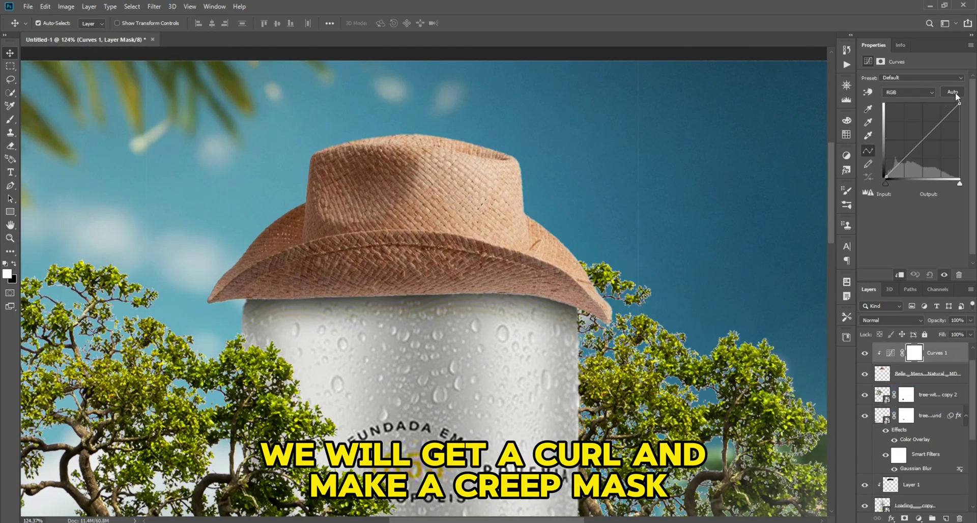
left_click_drag(960, 124, 962, 149)
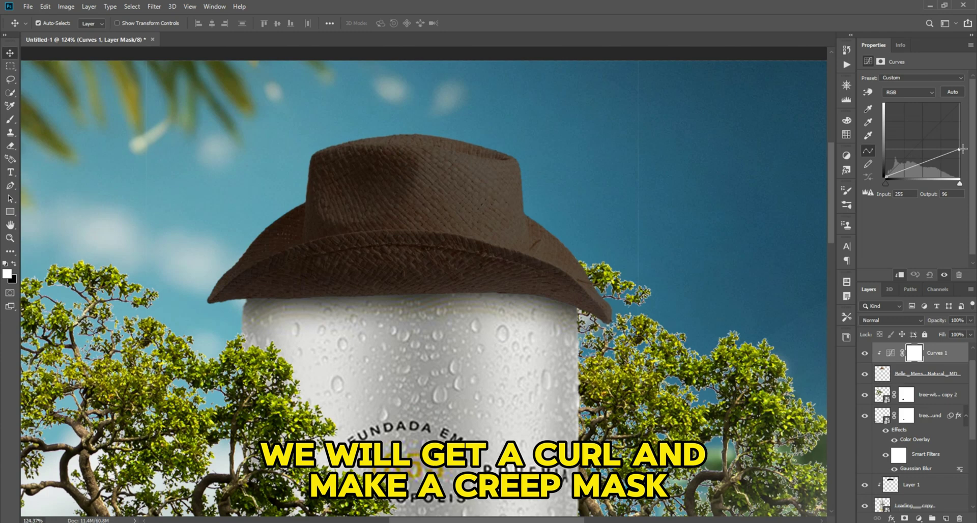
Paint black on the hat's Curves mask with a large soft brush to bring back light on the right side.
left_click(7, 274)
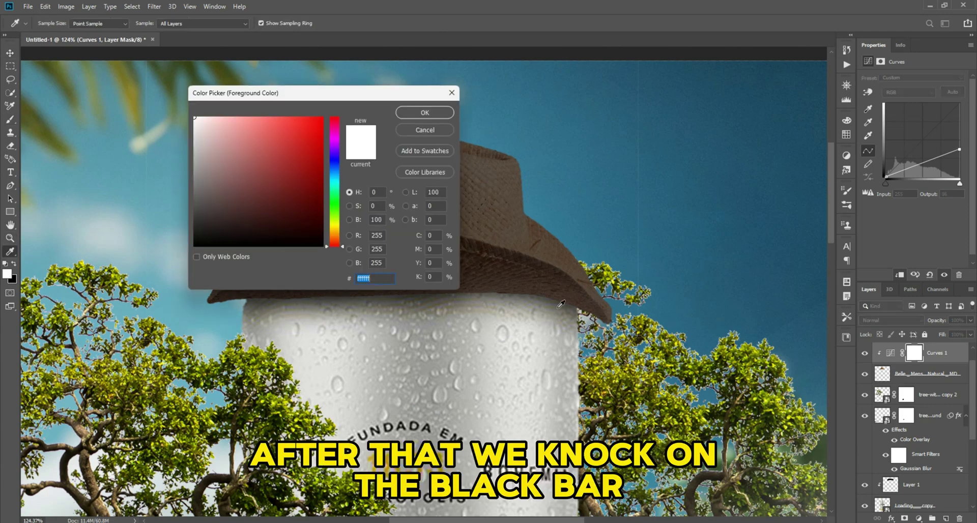
left_click(425, 113)
key("b")
mouse_move(551, 226)
left_mouse_down()
mouse_move(617, 188)
mouse_move(592, 207)
mouse_move(599, 210)
mouse_move(545, 208)
mouse_move(569, 233)
mouse_move(528, 194)
mouse_move(583, 267)
left_mouse_up()
scroll(583, 267, "down", 5)
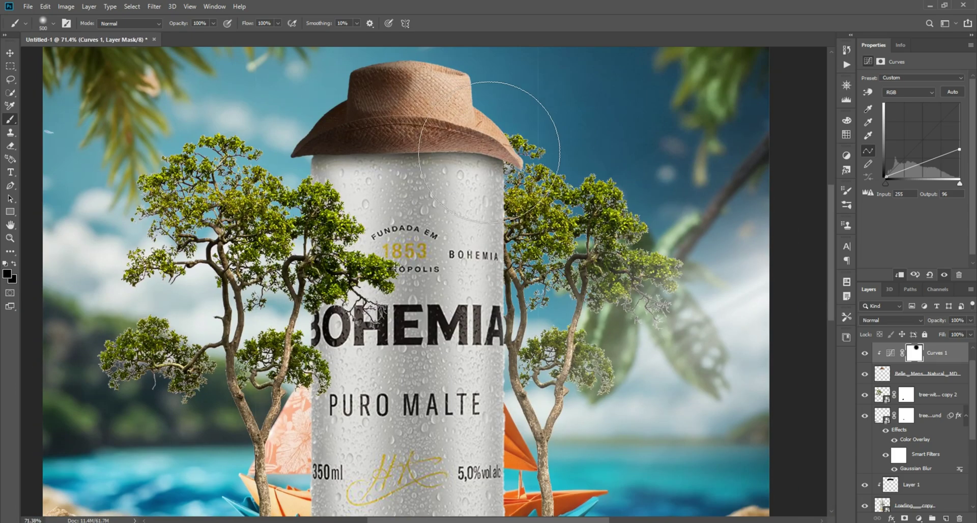
Add a Curves adjustment clipped to the right tree and lower its white point output to 113.
left_click(10, 53)
scroll(387, 211, "down", 2)
scroll(573, 315, "up", 7)
left_click(476, 183)
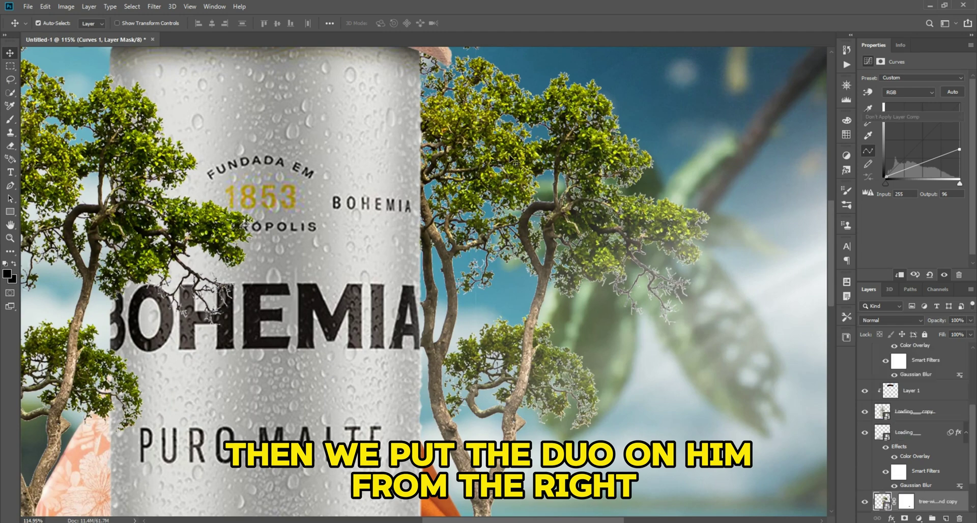
scroll(887, 456, "down", 2)
left_click(864, 460)
left_click(865, 460)
left_click(904, 518)
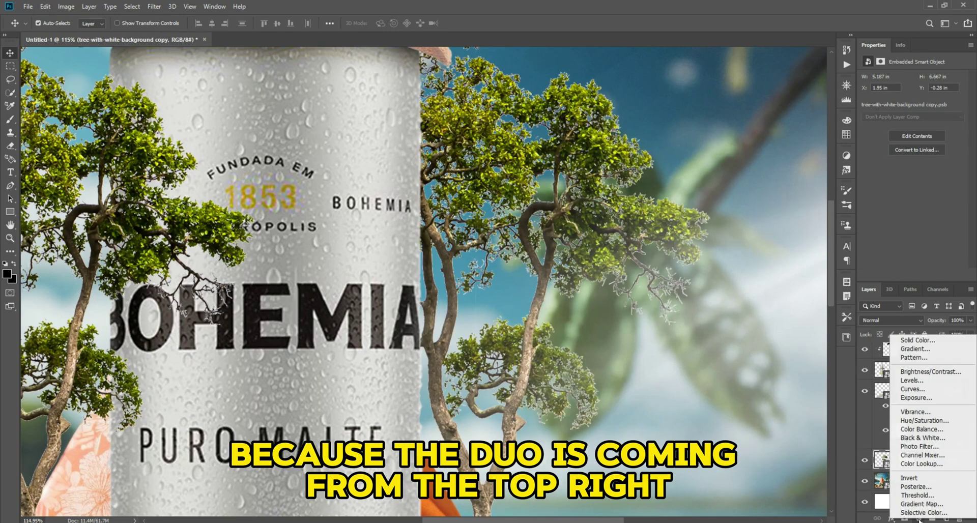
left_click(926, 390)
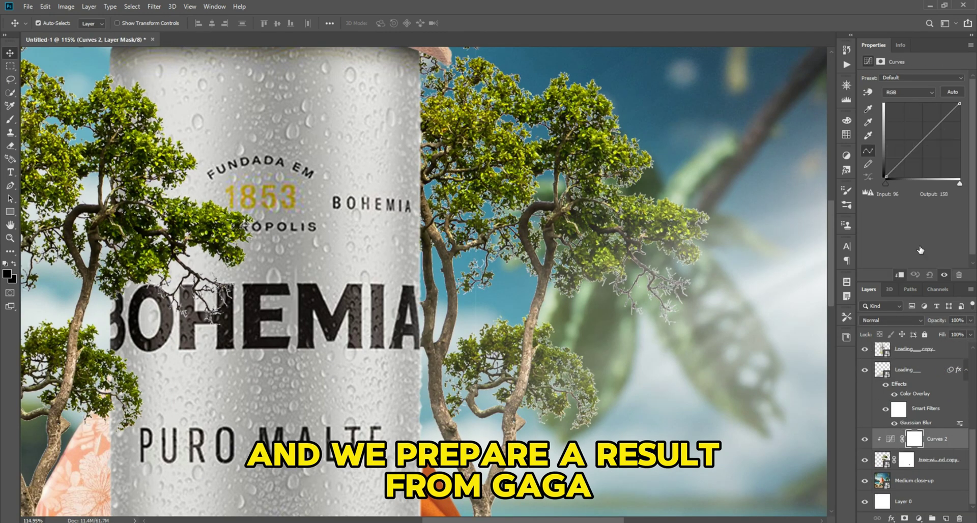
left_click_drag(957, 123, 963, 144)
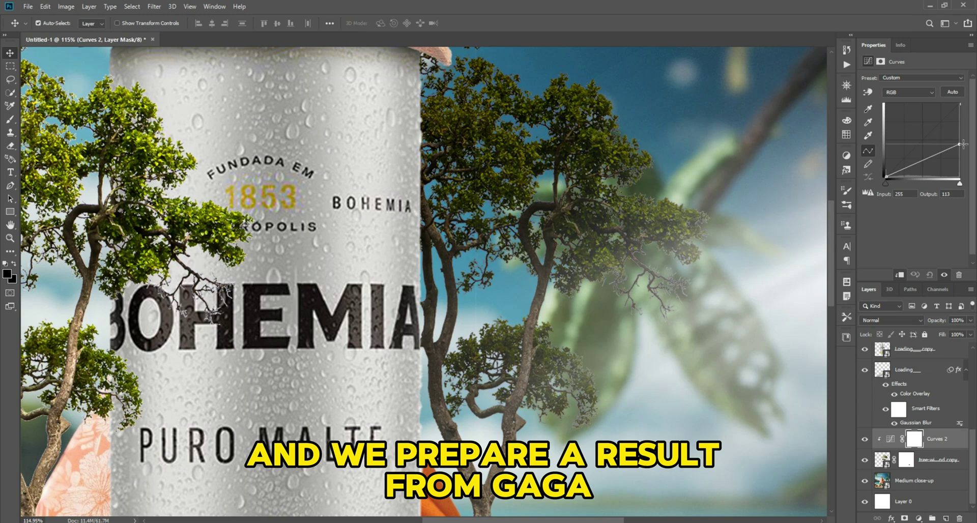
Paint black on the right tree's Curves mask to restore light along its right-hand foliage and trunk.
left_click(11, 119)
scroll(489, 231, "down", 4)
mouse_move(627, 203)
left_mouse_down()
mouse_move(636, 253)
mouse_move(582, 290)
left_mouse_up()
left_click_drag(582, 408, 554, 261)
left_click_drag(554, 262, 548, 352)
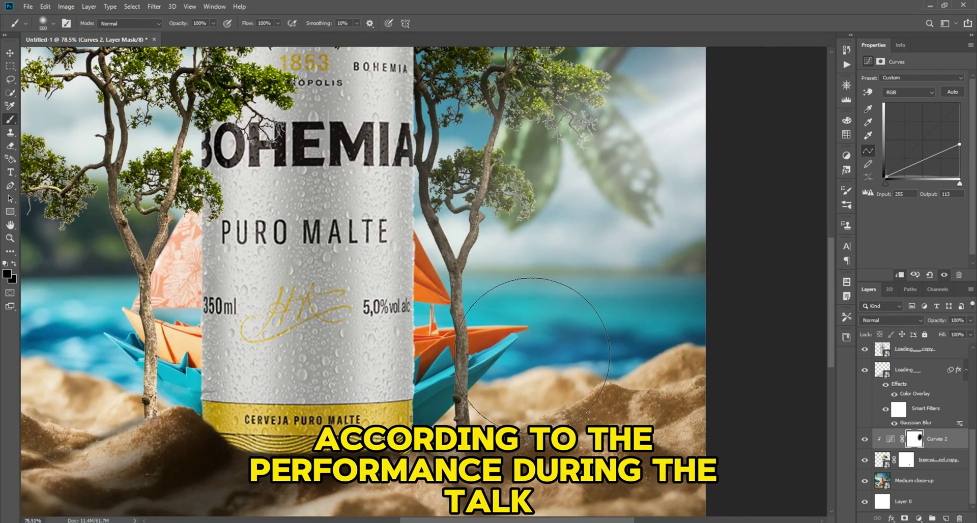
left_click_drag(566, 167, 533, 339)
key("ctrl+0")
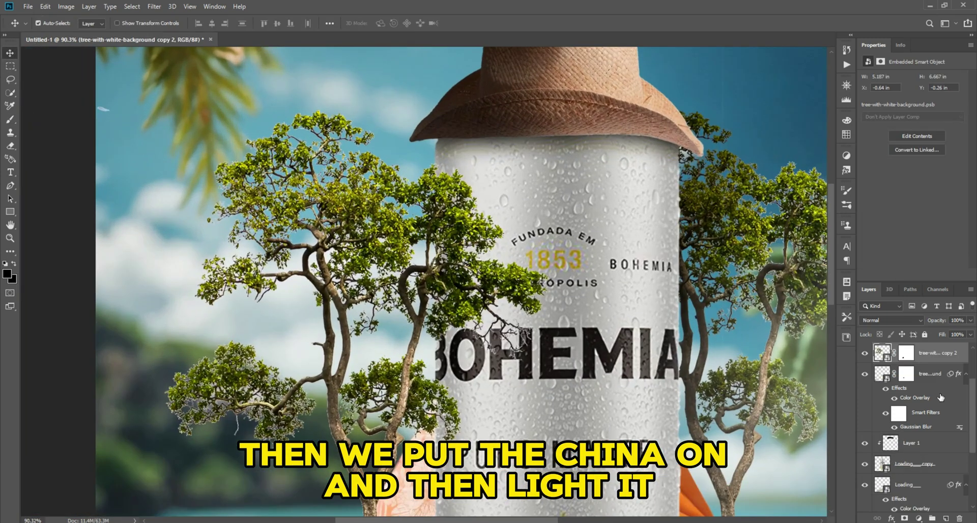
Add a Curves adjustment clipped to the left tree copy and lower its white point output to 106.
left_click(919, 518)
left_click(926, 387)
left_click(950, 362, "alt")
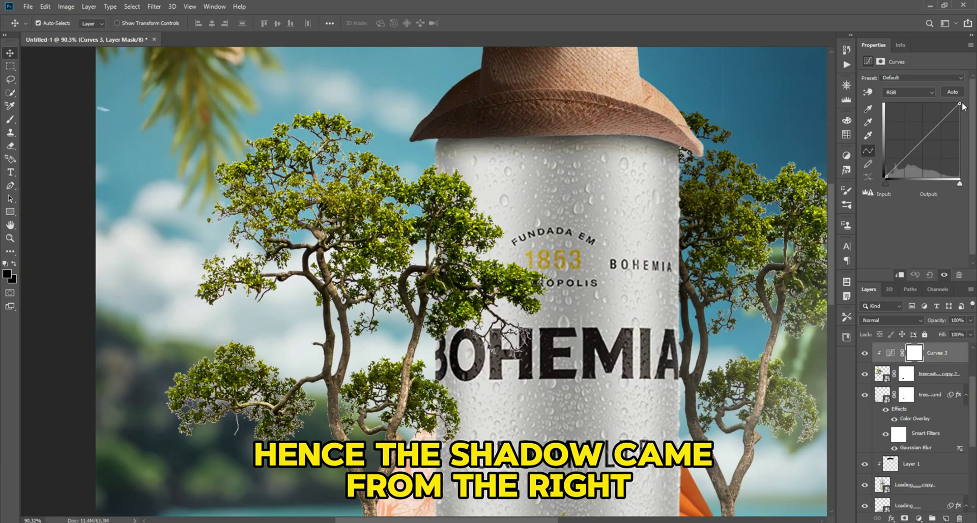
left_click_drag(959, 104, 970, 141)
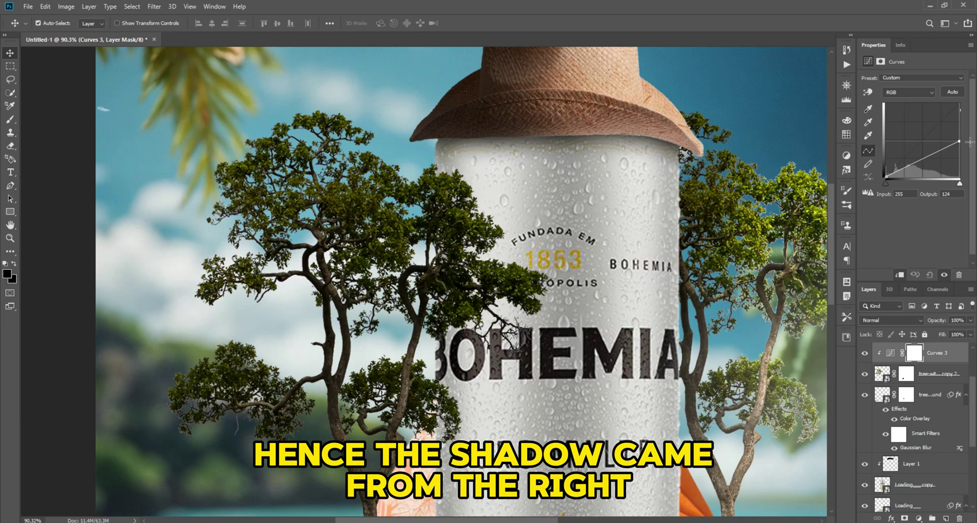
Paint black on the left tree's Curves mask to restore light on the foliage facing the can.
left_click(11, 119)
left_click_drag(561, 243, 493, 272)
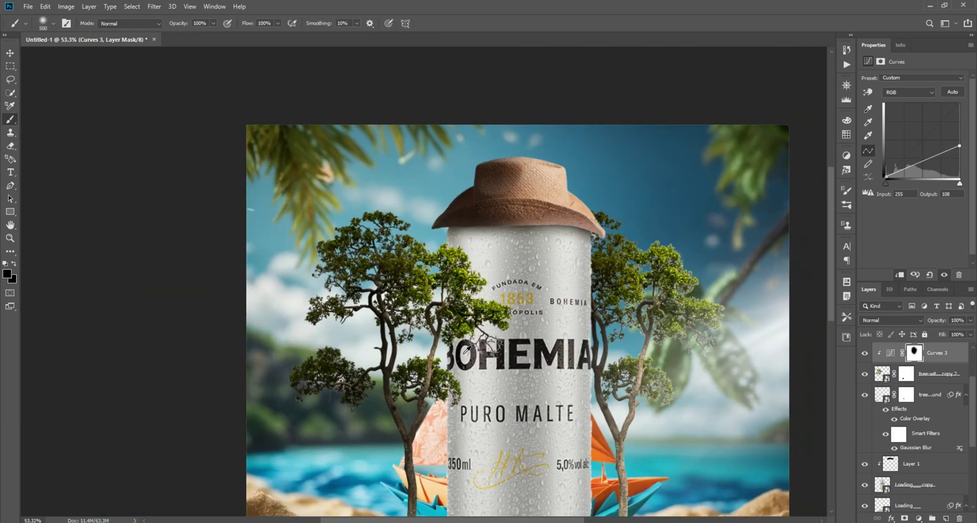
Paint more black on the left tree copy's Curves mask, widening the lit area across its trunk and foliage beside the can.
scroll(467, 350, "down", 1)
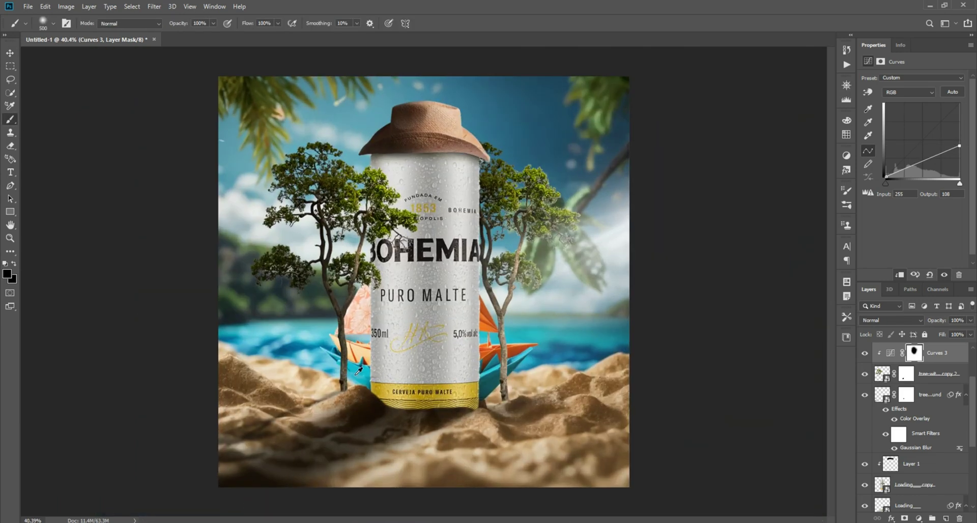
scroll(434, 399, "up", 2)
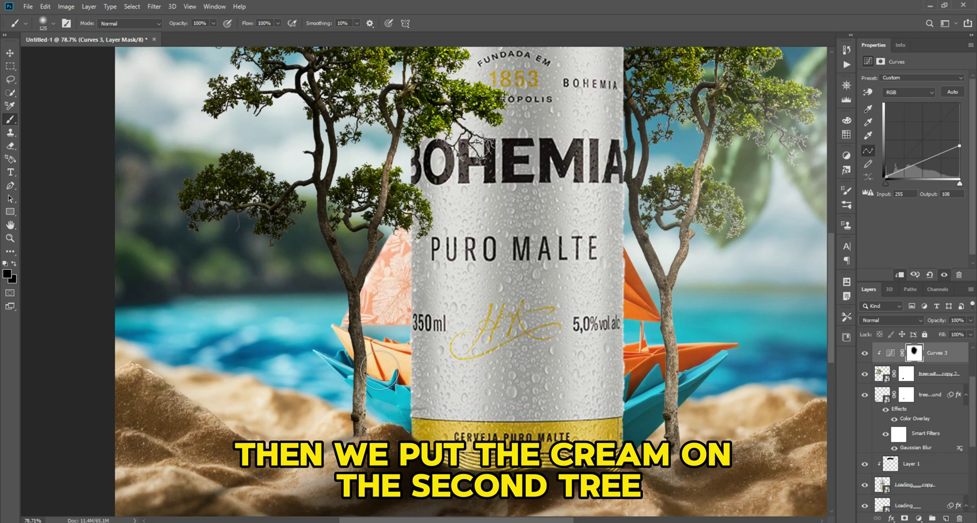
left_click_drag(379, 281, 399, 196)
mouse_move(469, 180)
left_mouse_down()
mouse_move(501, 209)
mouse_move(537, 335)
left_mouse_up()
scroll(501, 209, "up", 3)
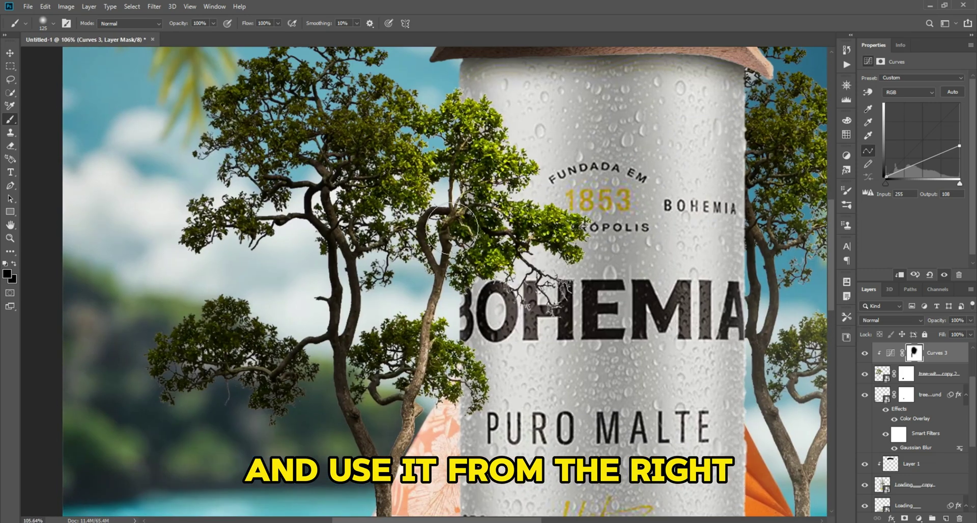
key("bracketright")
key("bracketright")
key("bracketright")
key("bracketright")
key("bracketright")
key("bracketright")
scroll(460, 334, "down", 4)
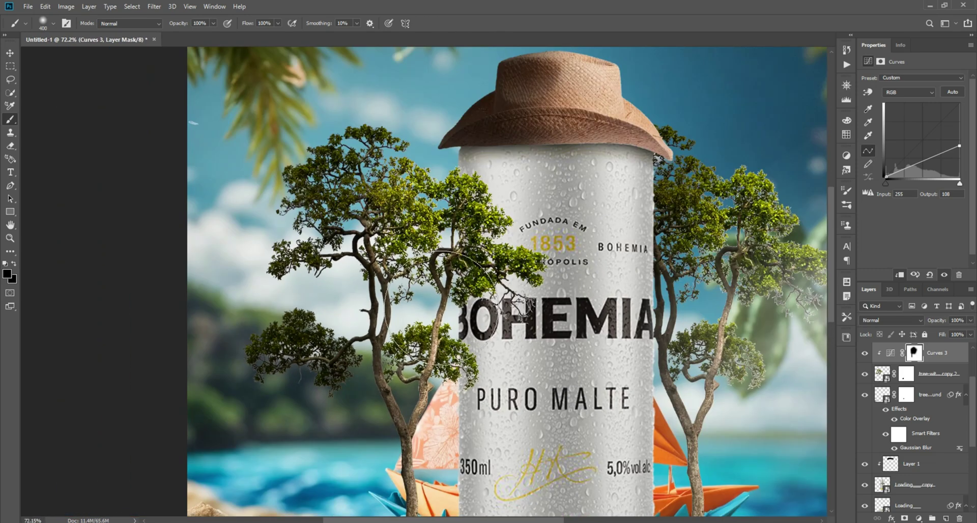
scroll(491, 238, "down", 4)
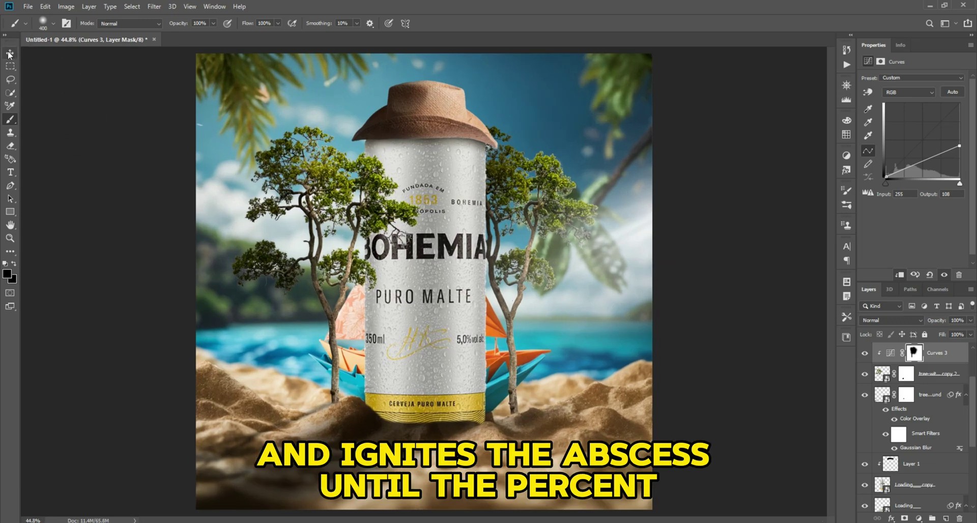
Add a Curves adjustment clipped to the can and lower its white point output to 124.
left_click(9, 54)
scroll(376, 323, "up", 3)
left_click(377, 323)
left_click(918, 517)
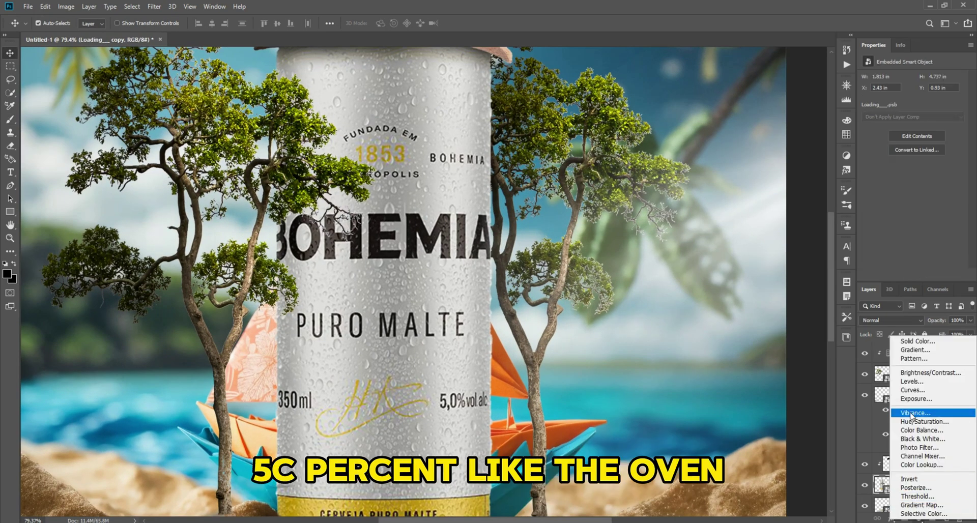
left_click(916, 386)
left_click_drag(947, 472, 942, 448)
left_click(944, 450, "alt")
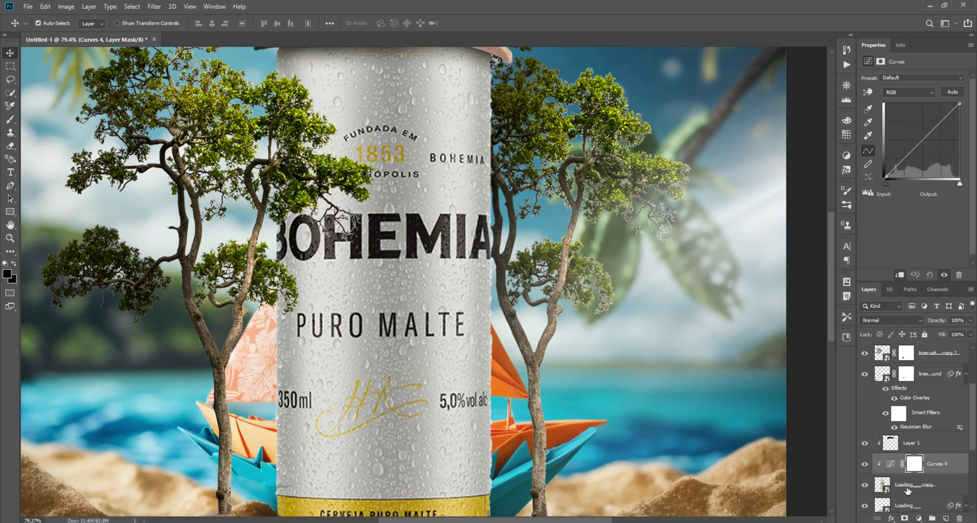
left_click_drag(958, 102, 965, 140)
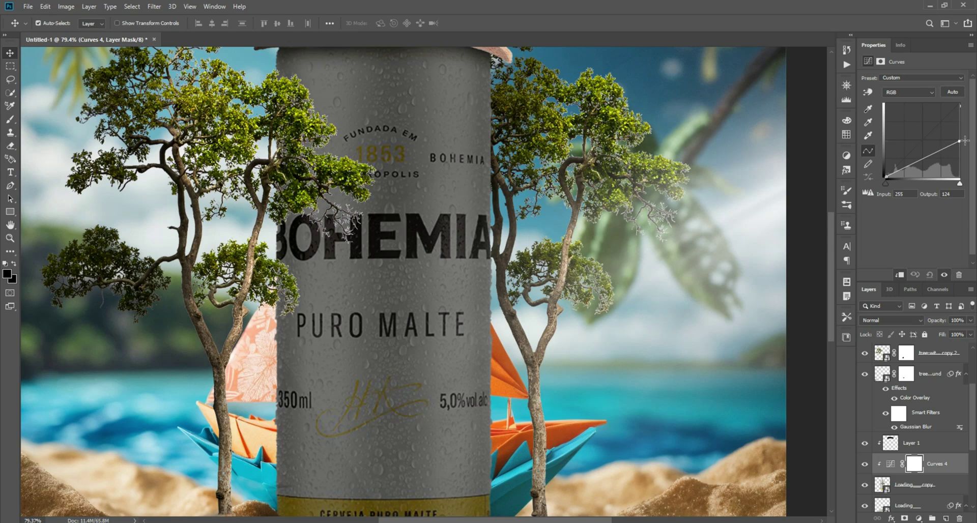
Paint black with a large soft brush on the can's Curves mask to restore light down its center and right-hand side.
left_click(9, 119)
mouse_move(534, 75)
left_mouse_down()
mouse_move(545, 178)
mouse_move(530, 173)
mouse_move(515, 206)
mouse_move(511, 403)
left_mouse_up()
scroll(550, 177, "up", 1)
scroll(519, 306, "down", 3)
left_click_drag(523, 369, 506, 455)
mouse_move(514, 455)
left_mouse_down()
mouse_move(485, 306)
mouse_move(494, 301)
mouse_move(493, 68)
left_mouse_up()
scroll(494, 71, "down", 1)
mouse_move(489, 173)
left_mouse_down()
mouse_move(497, 281)
mouse_move(503, 208)
left_mouse_up()
key("]")
key("]")
key("]")
key("]")
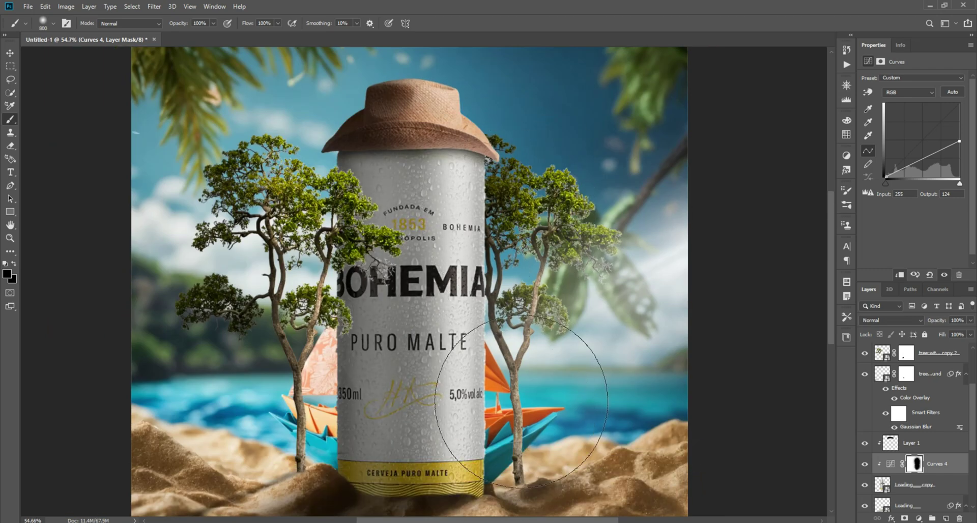
Darken the can's Curves adjustment further by lowering its white point to input 253, output 90.
left_click(11, 52)
scroll(468, 272, "down", 2)
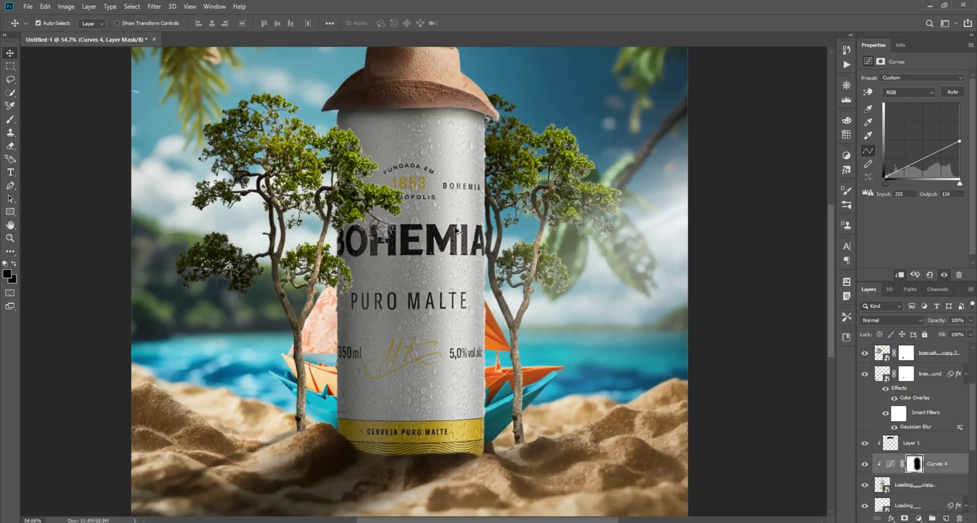
scroll(377, 223, "up", 4)
left_click_drag(959, 142, 960, 148)
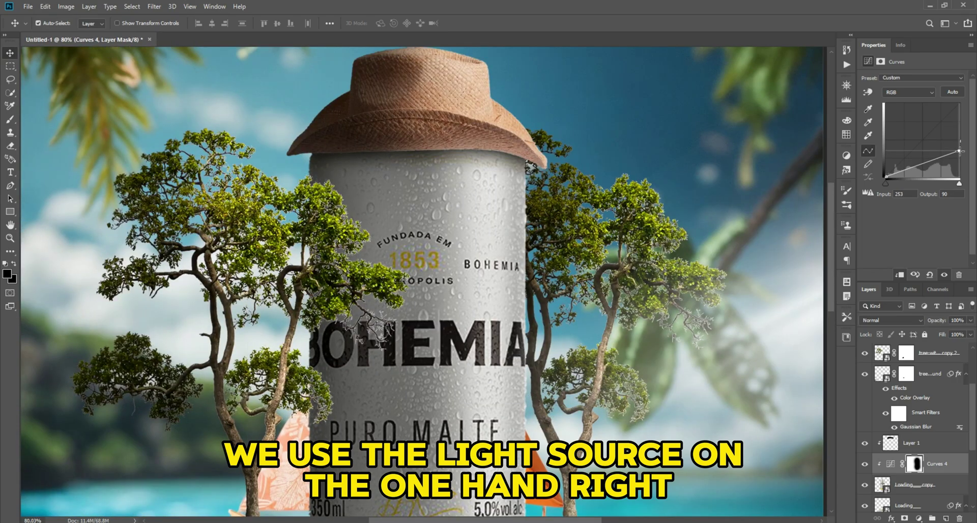
key("ctrl+0")
scroll(478, 238, "up", 6)
scroll(532, 227, "down", 4)
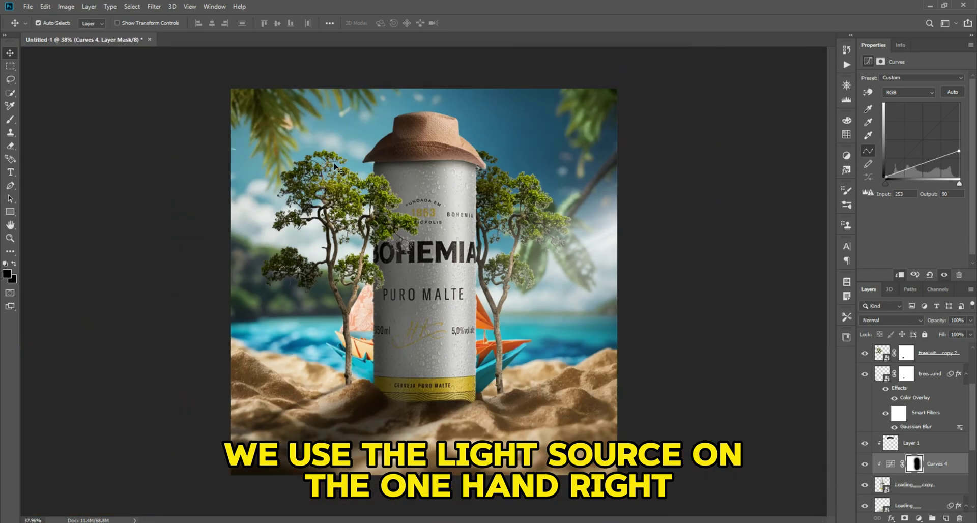
left_click(665, 262)
Add a Screen-mode layer clipped to the can above its Curves adjustment, with white (ffffff) as the foreground color.
left_click(936, 369)
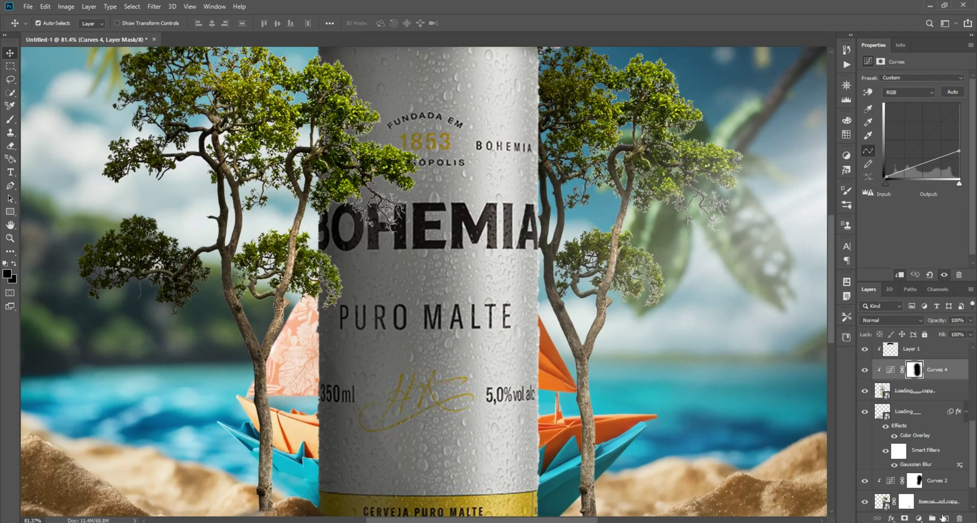
left_click(945, 518)
left_click(9, 251)
left_click(7, 275)
left_click(334, 187)
left_click(197, 130)
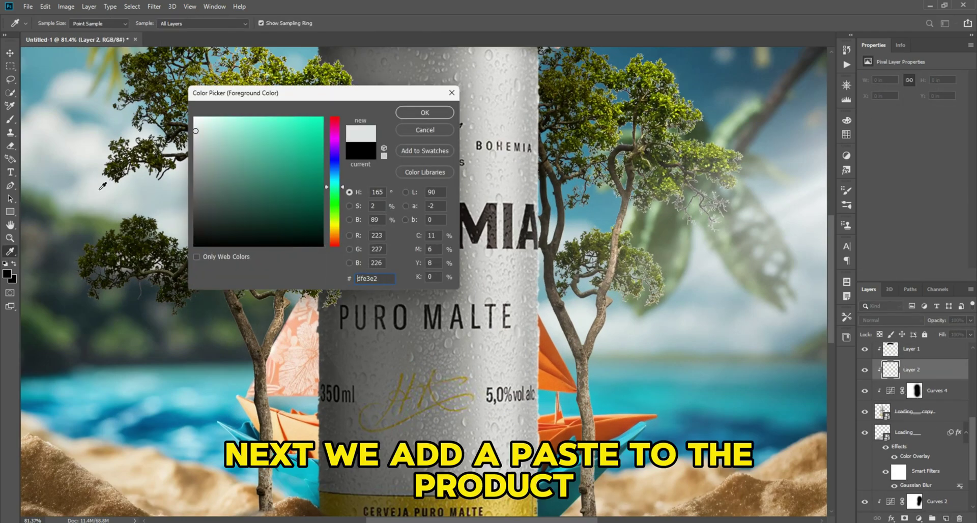
left_click_drag(213, 136, 213, 116)
left_click(195, 117)
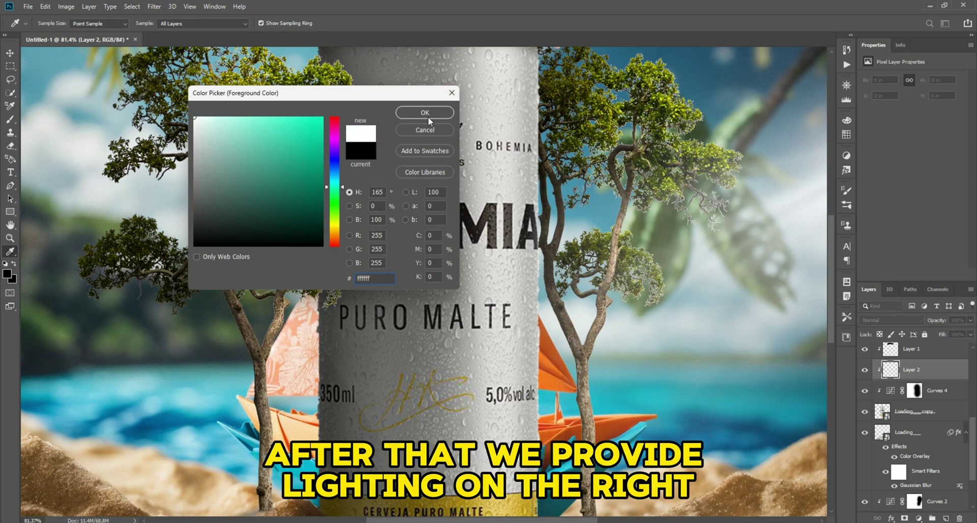
left_click(428, 116)
left_click(9, 119)
left_click(881, 321)
left_click(876, 356)
Paint a white highlight down the can's right-hand edge on the Screen layer with a 150 px soft brush.
left_click_drag(634, 103, 537, 228)
key("bracketleft")
key("bracketleft")
key("bracketleft")
key("bracketleft")
key("bracketleft")
key("bracketleft")
key("bracketleft")
key("bracketleft")
key("bracketleft")
key("bracketleft")
key("bracketleft")
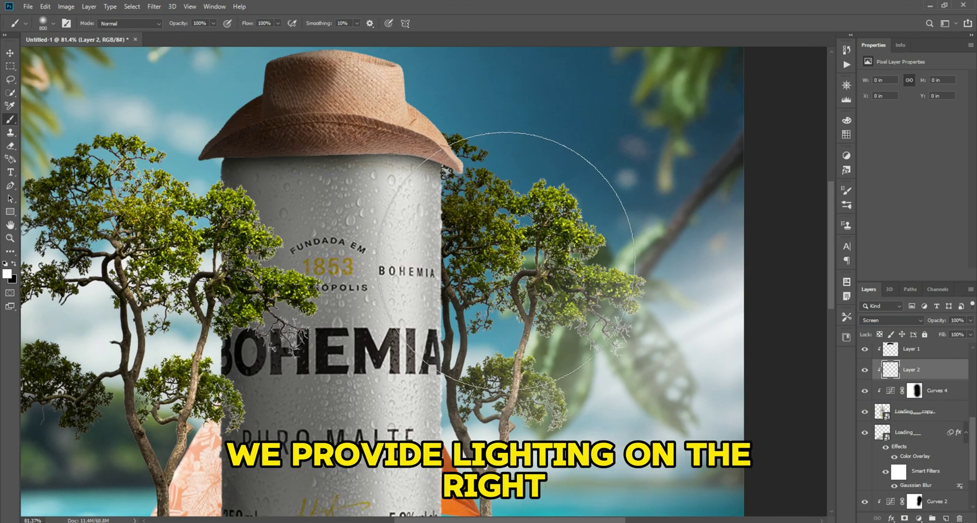
mouse_move(459, 181)
left_mouse_down()
mouse_move(458, 313)
mouse_move(446, 255)
mouse_move(448, 319)
left_mouse_up()
scroll(446, 318, "down", 4)
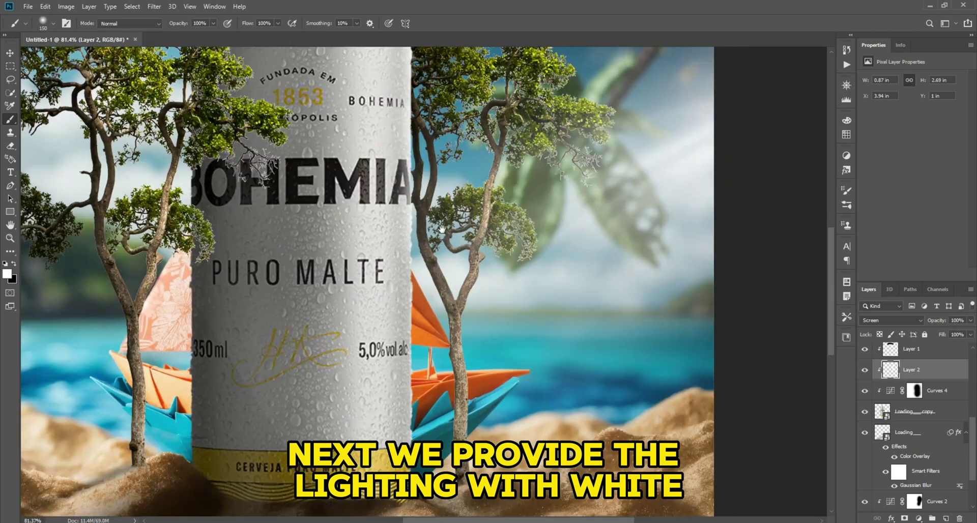
mouse_move(428, 209)
left_mouse_down()
mouse_move(402, 357)
mouse_move(422, 488)
left_mouse_up()
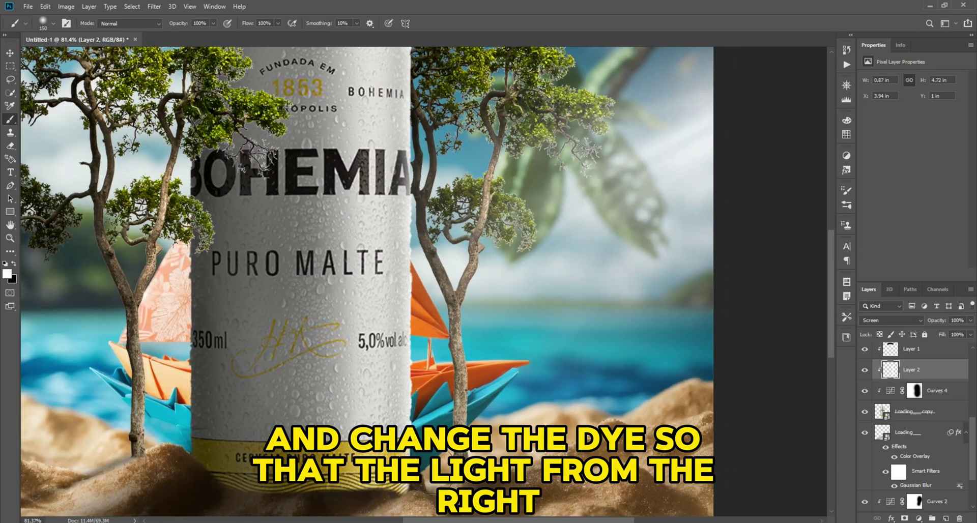
Enlarge the brush to 300 px and paint a wider white glow along the can's right-hand edge.
key("bracketright")
key("bracketright")
key("bracketright")
key("bracketright")
left_click_drag(440, 391, 450, 453)
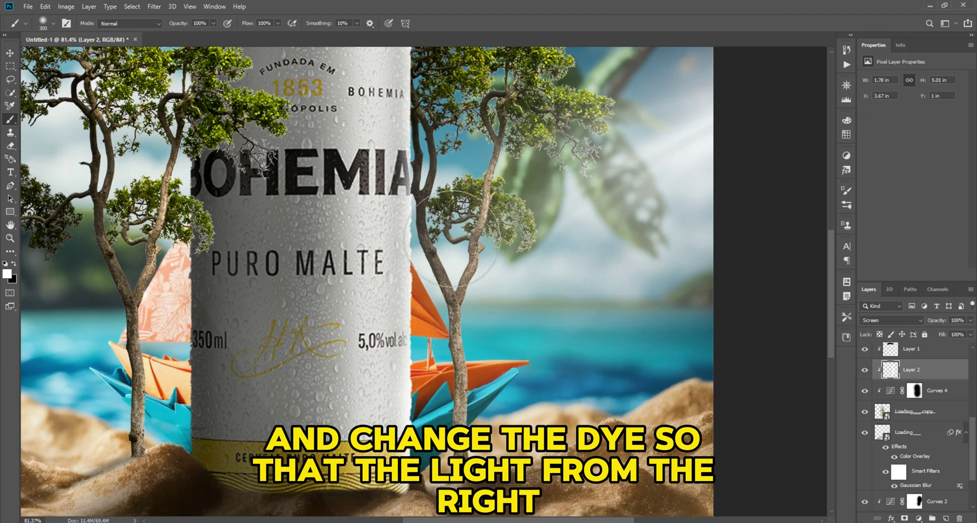
left_click_drag(457, 237, 443, 163)
left_click_drag(470, 120, 470, 254)
mouse_move(448, 224)
left_mouse_down()
mouse_move(434, 189)
mouse_move(446, 147)
left_mouse_up()
scroll(494, 318, "down", 5)
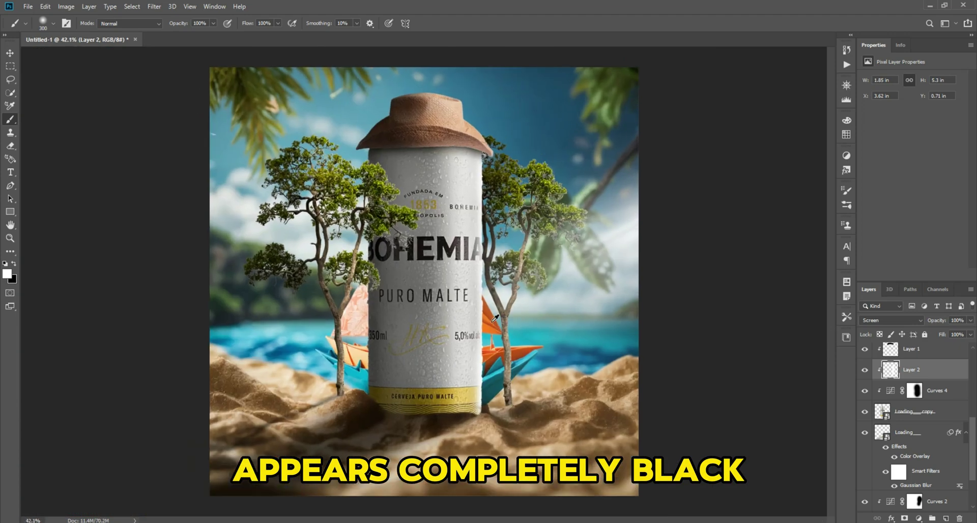
Add a mask to the can's highlight layer and paint black with a 125 px brush to soften the glow near the base.
scroll(490, 384, "up", 5)
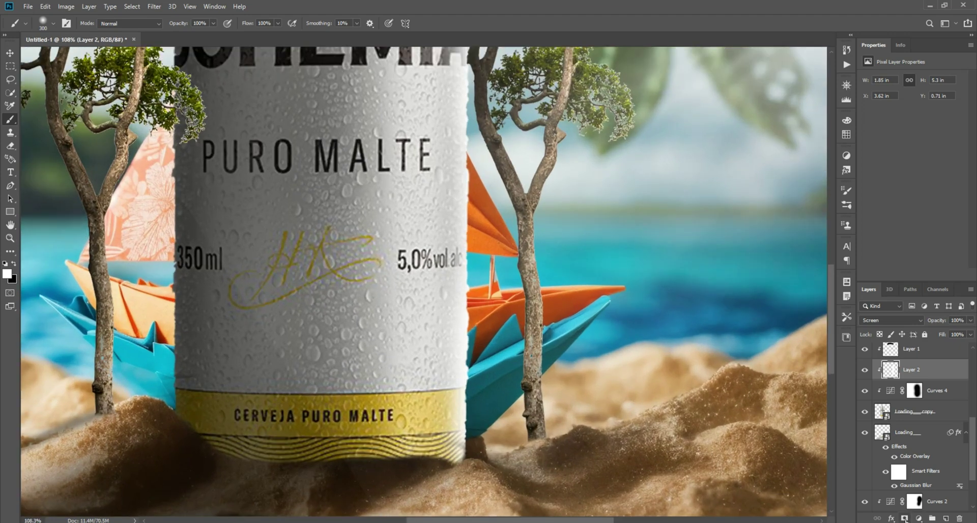
left_click(904, 517)
key("x")
key("bracketleft")
key("bracketleft")
key("bracketleft")
key("bracketleft")
key("bracketleft")
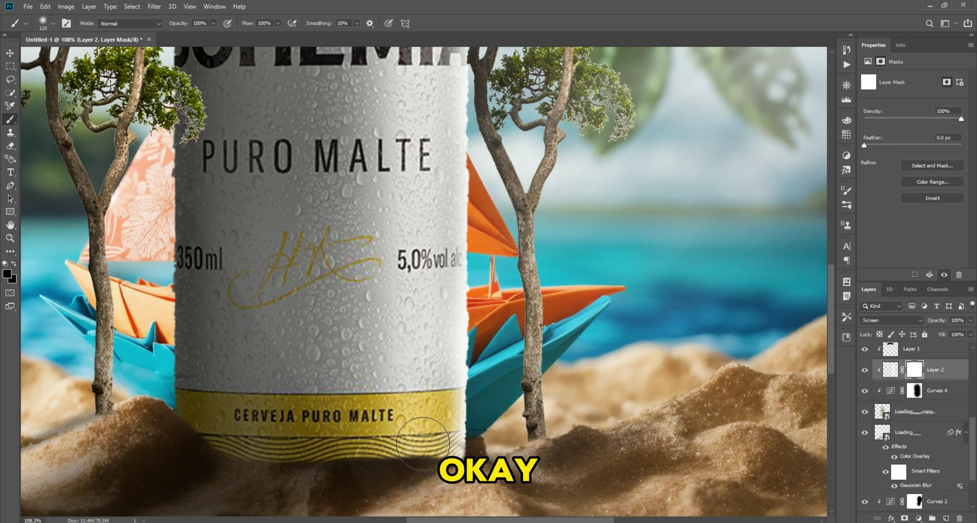
left_click_drag(416, 483, 379, 219)
left_click(10, 54)
scroll(461, 249, "down", 5)
scroll(559, 290, "up", 2)
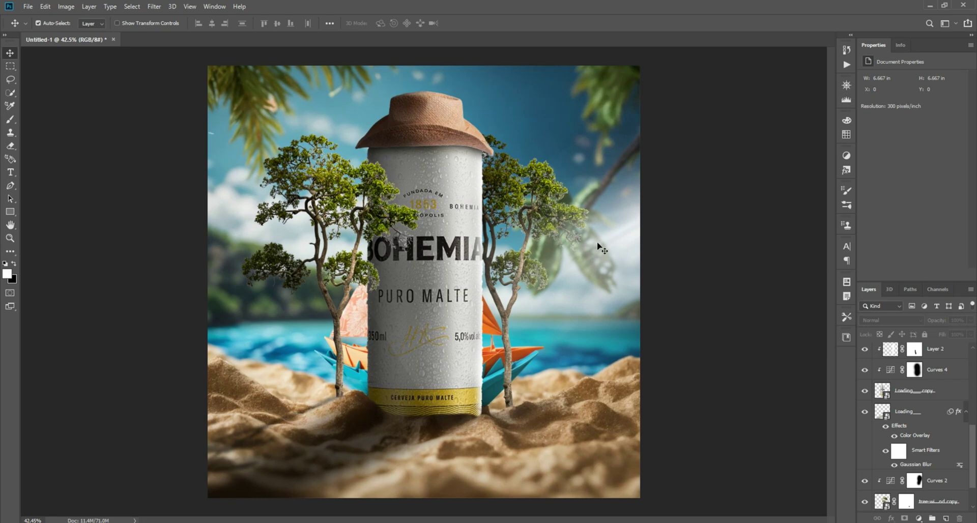
scroll(498, 326, "up", 1)
scroll(498, 326, "down", 1)
left_click_drag(726, 424, 499, 244)
left_click(745, 231)
Add a Brightness/Contrast adjustment above all layers with brightness 40 and invert its mask to black.
scroll(914, 450, "down", 5)
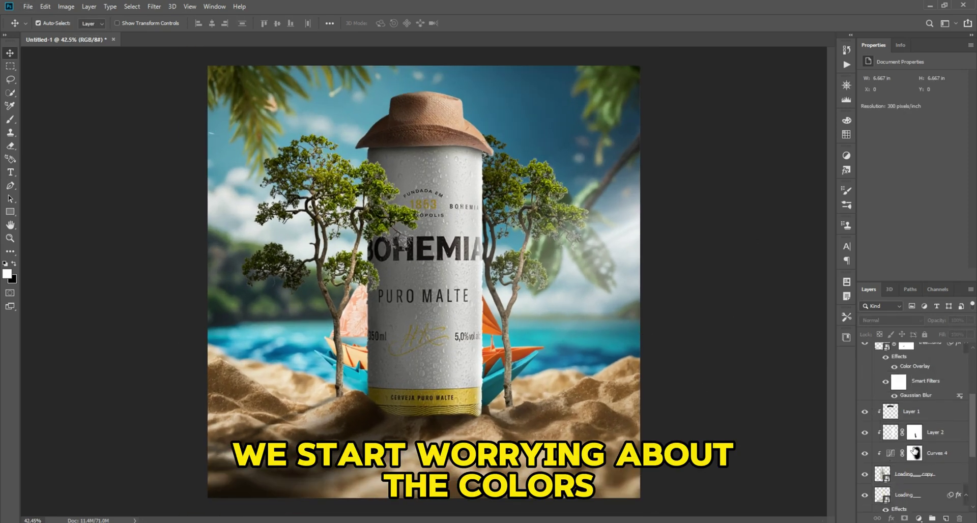
left_click(919, 518)
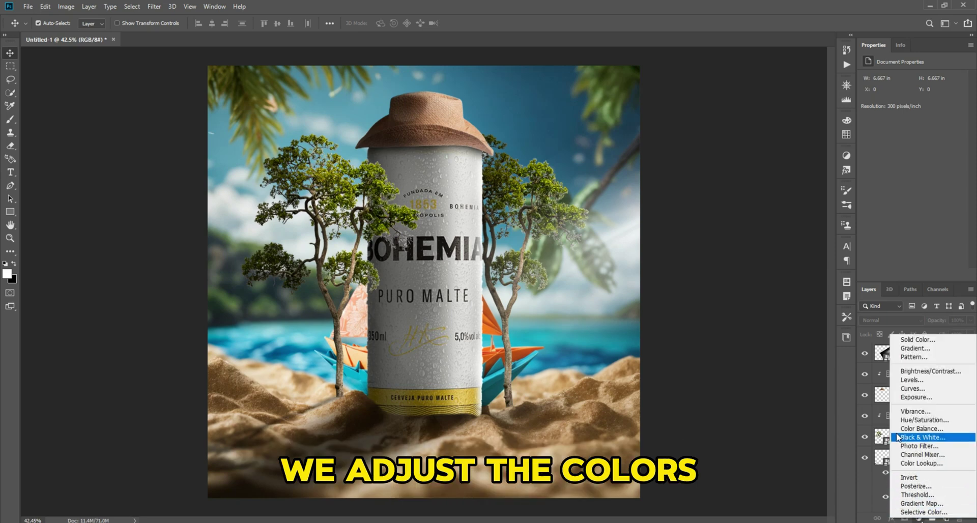
left_click(929, 371)
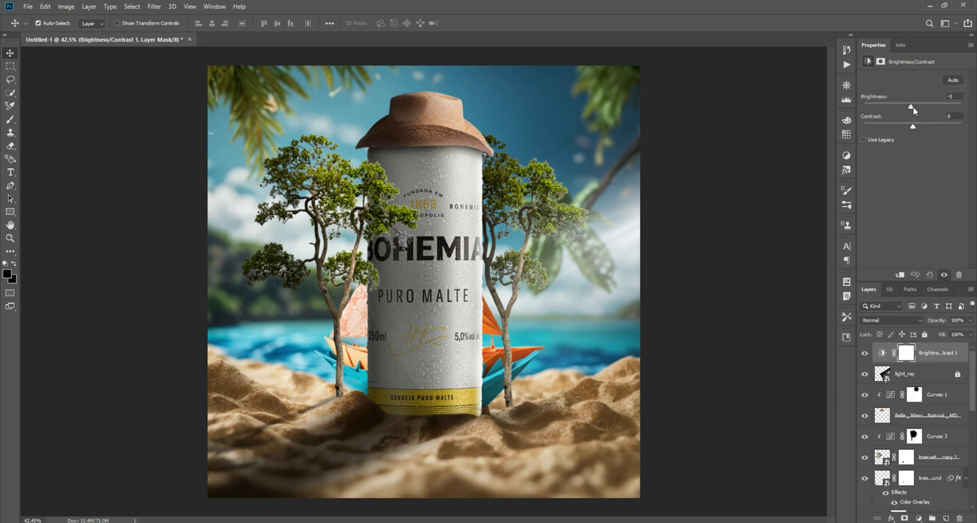
left_click_drag(912, 106, 926, 106)
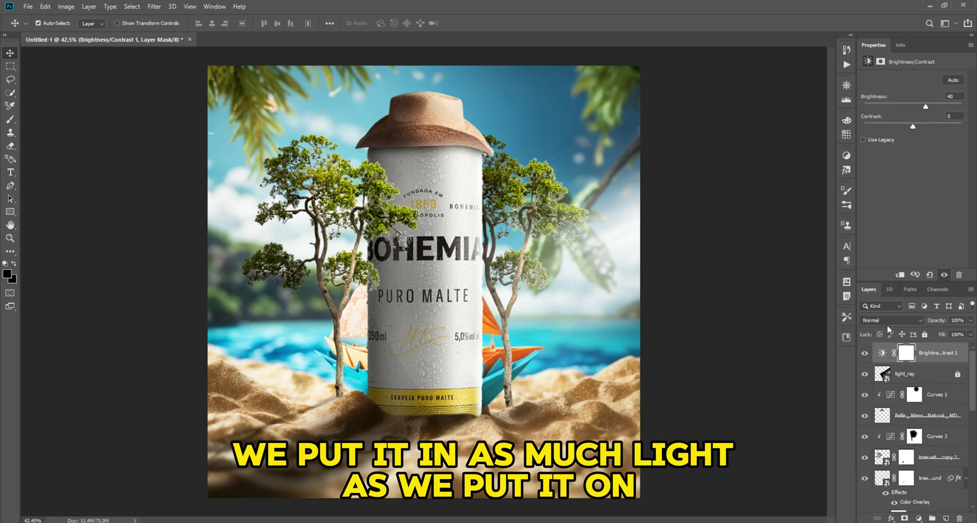
key("ctrl+i")
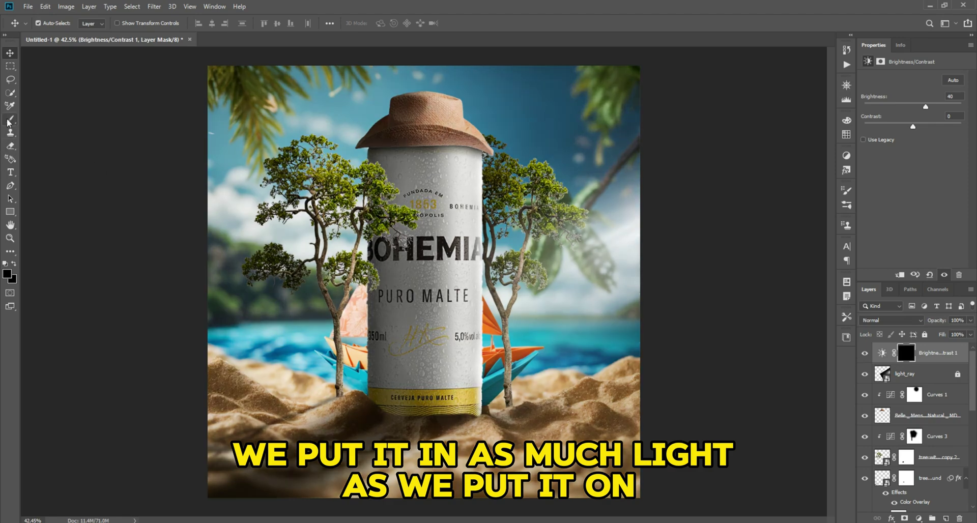
Paint white (ffffff) on the Brightness/Contrast mask with a very large soft brush to brighten the image's right-hand side.
left_click(6, 274)
type("ffffff")
left_click(425, 112)
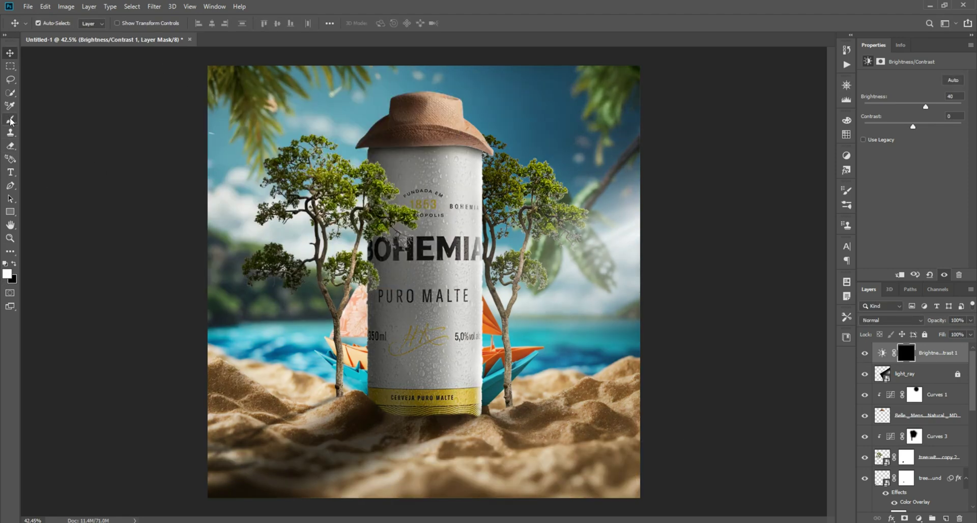
left_click(10, 121)
scroll(606, 167, "down", 2)
key("]")
key("]")
key("]")
key("]")
key("]")
key("]")
key("]")
key("]")
left_click_drag(614, 190, 609, 282)
key("]")
key("]")
key("]")
key("]")
key("]")
key("]")
key("]")
mouse_move(615, 226)
left_mouse_down()
mouse_move(600, 425)
mouse_move(535, 218)
mouse_move(523, 381)
mouse_move(516, 166)
left_mouse_up()
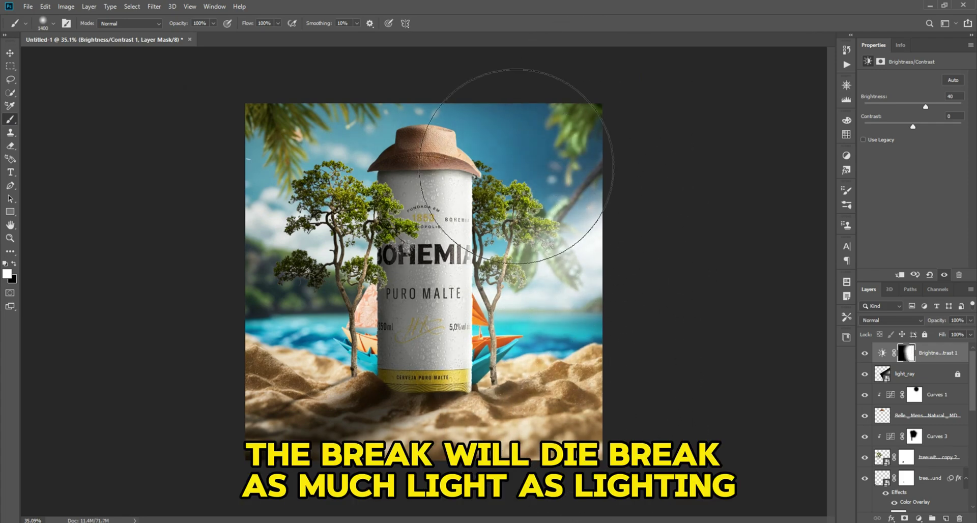
left_click(10, 52)
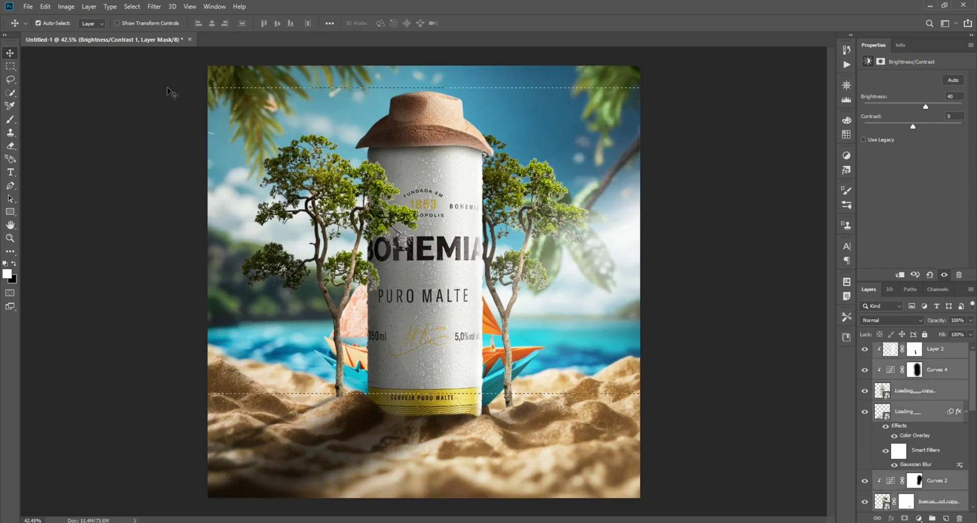
Compare the image with and without the brightening adjustment and lower that adjustment's opacity to 78%.
left_click_drag(167, 88, 680, 341)
scroll(933, 386, "up", 5)
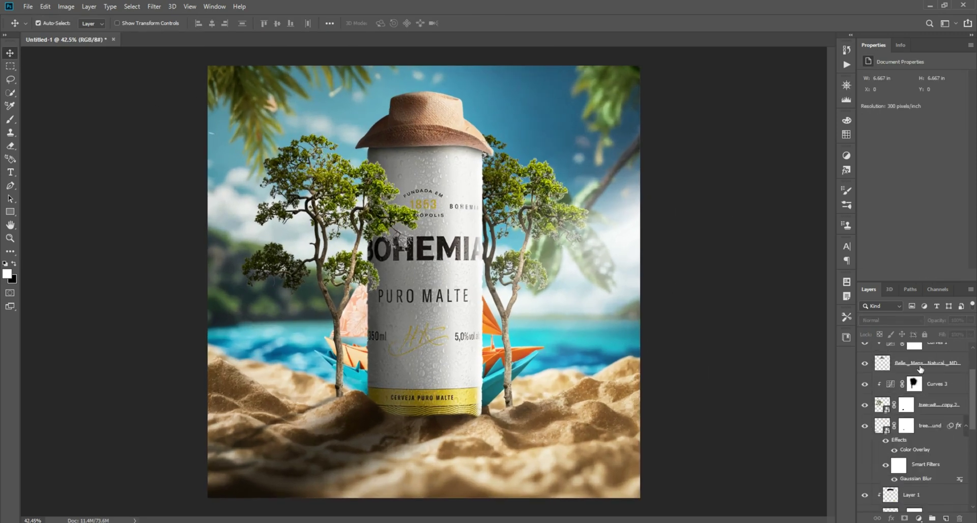
left_click(938, 354)
left_click(864, 355)
left_click(864, 355)
left_click(864, 354)
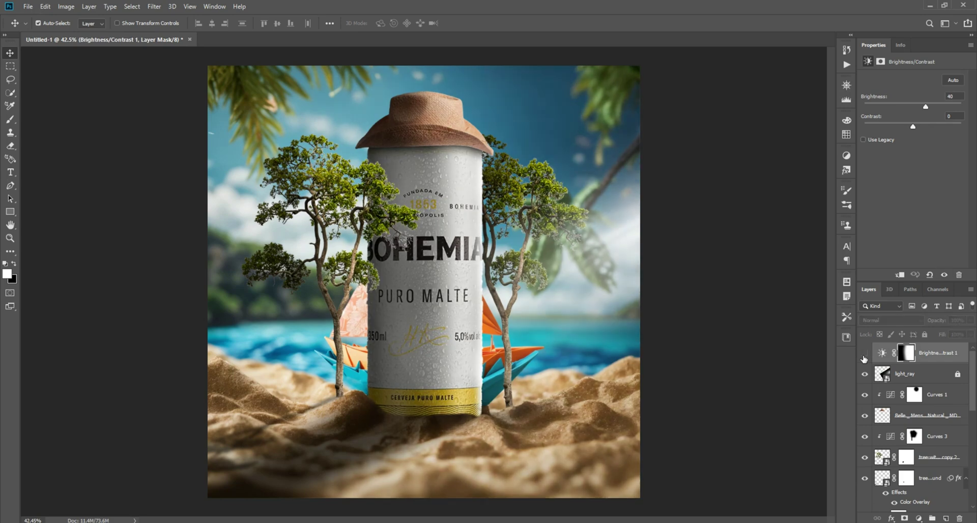
left_click(864, 354)
left_click(970, 321)
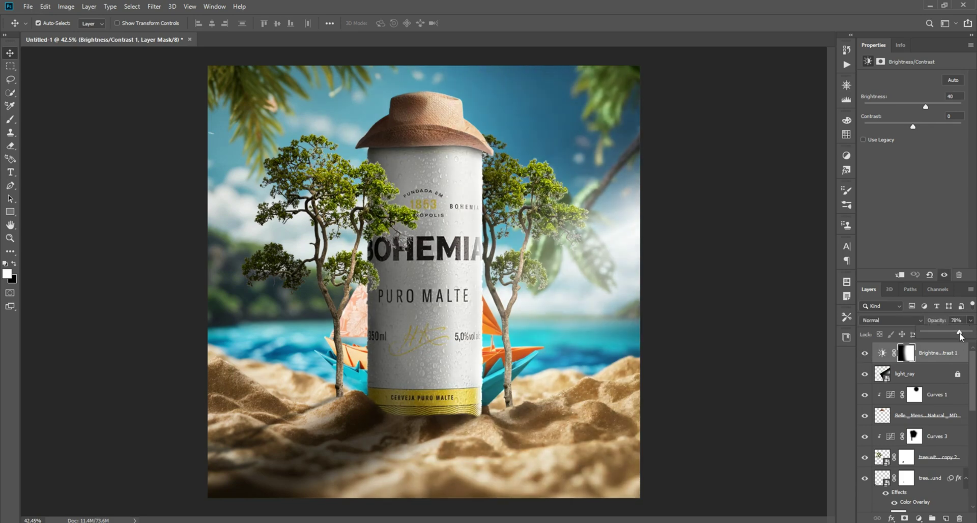
Add a second Brightness/Contrast adjustment above all layers with brightness -43 and invert its mask to black.
left_click(918, 518)
left_click(916, 370)
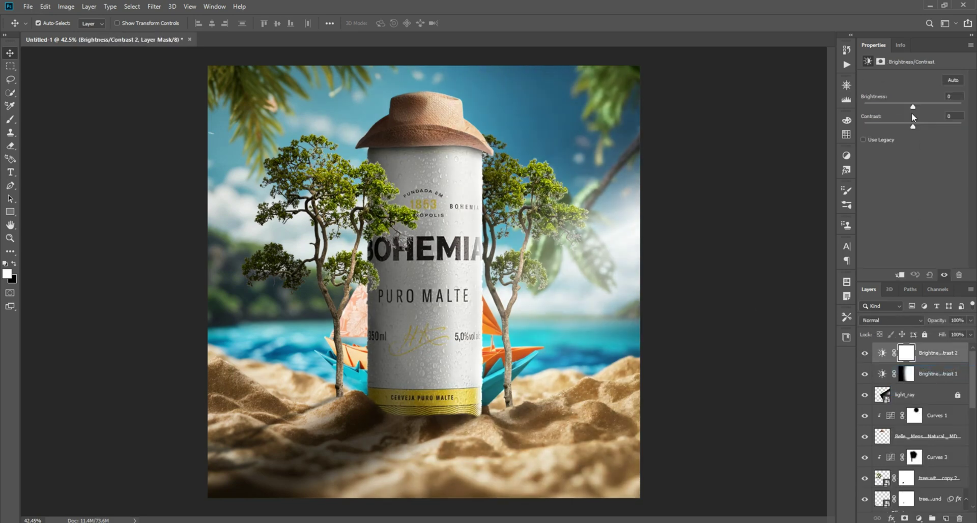
left_click_drag(913, 108, 899, 108)
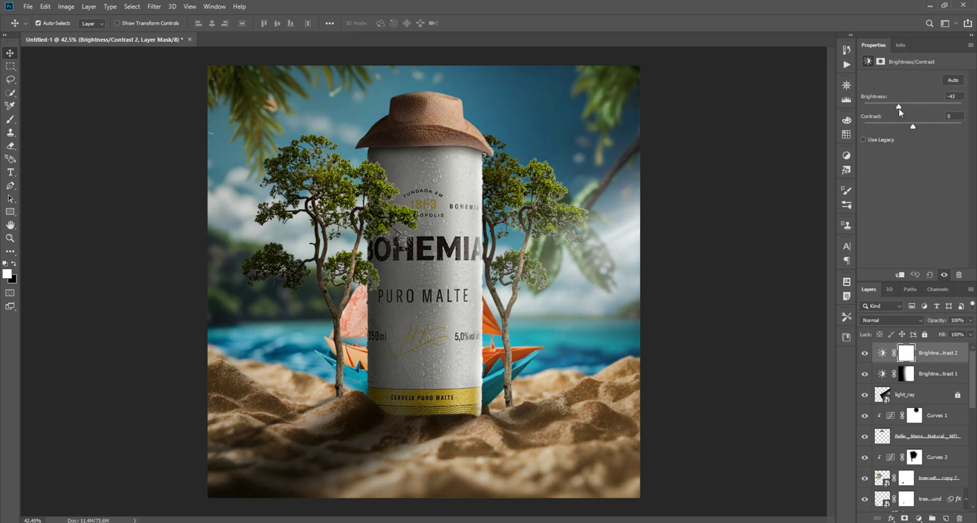
key("ctrl+i")
Paint white on the new Brightness/Contrast mask with a 1400 px soft brush to darken the image's left-hand side.
key("b")
scroll(199, 361, "down", 1)
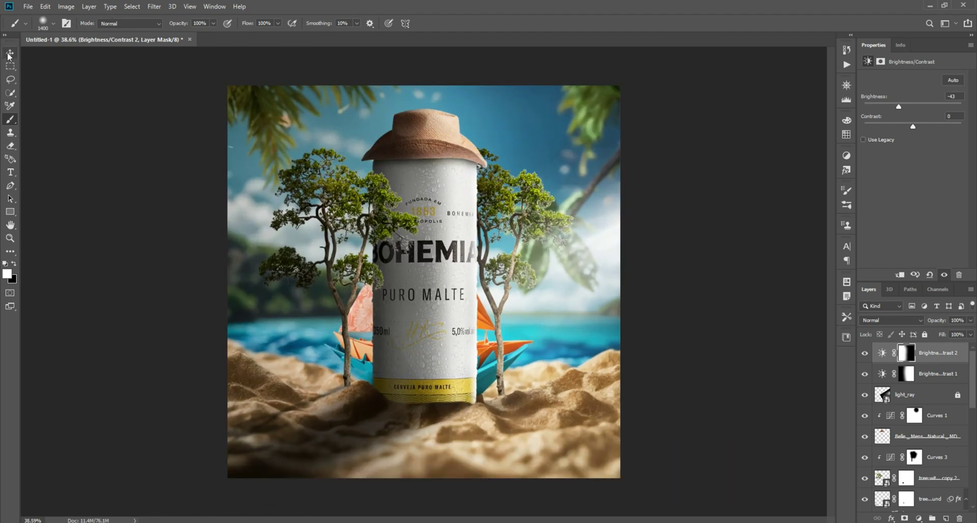
left_click(10, 53)
scroll(698, 316, "up", 1)
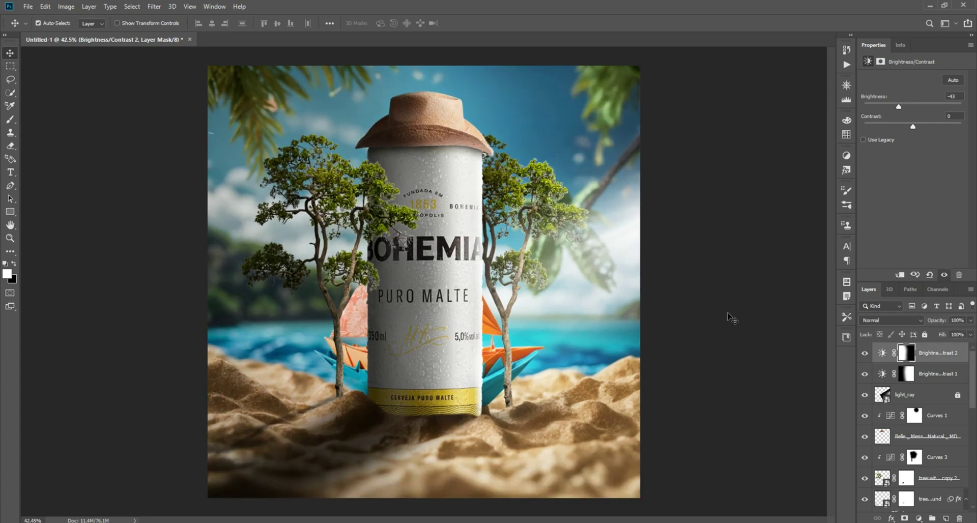
left_click_drag(728, 316, 124, 83)
scroll(918, 406, "up", 10)
Add a Color Balance adjustment above all layers and try shifting its midtones towards cyan.
left_click(918, 518)
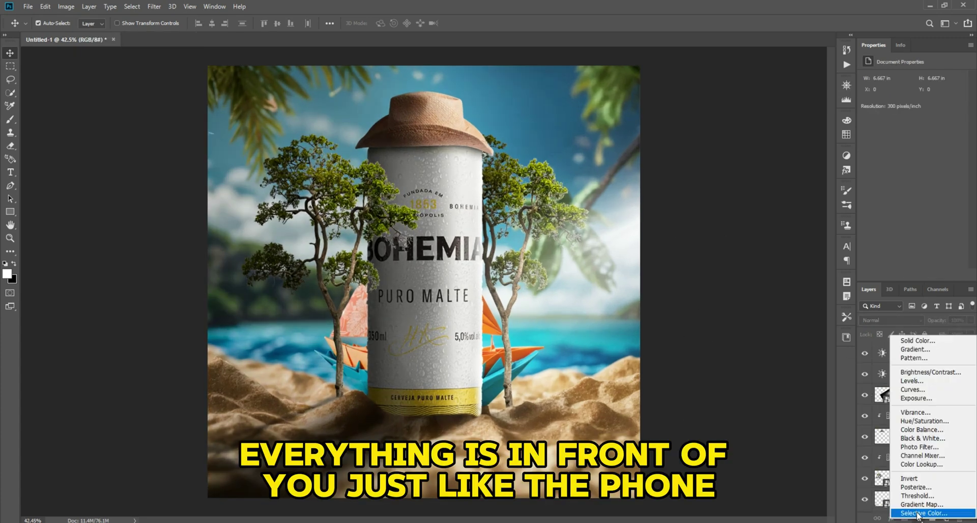
left_click(922, 429)
left_click_drag(899, 101, 903, 135)
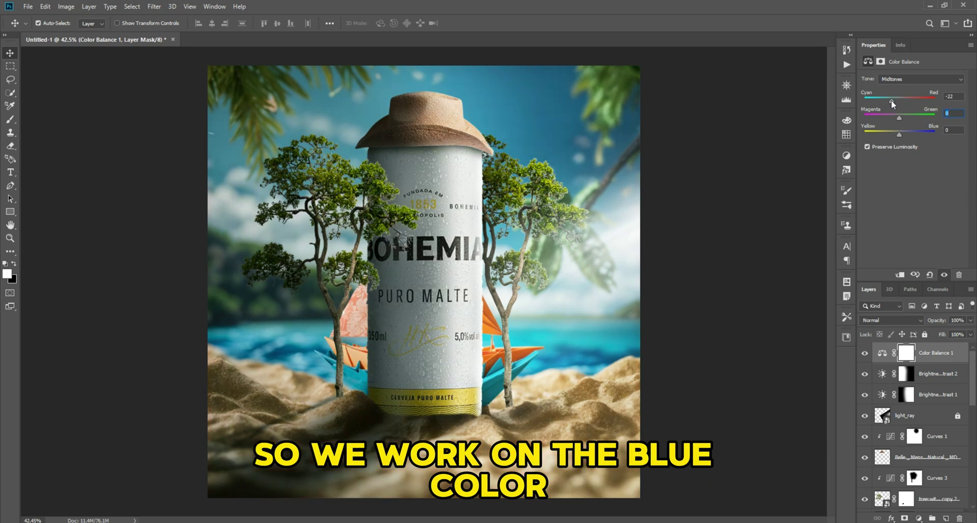
left_click_drag(892, 102, 898, 101)
Set the Color Balance adjustment's shadows to +20 cyan–red, 0 magenta–green and -10 yellow–blue.
left_click(900, 79)
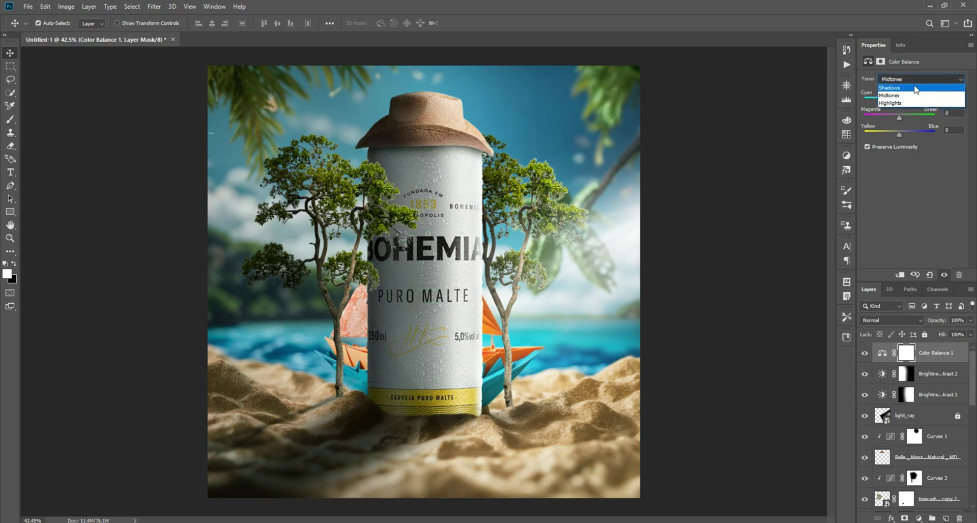
left_click(900, 86)
left_click_drag(896, 103, 899, 121)
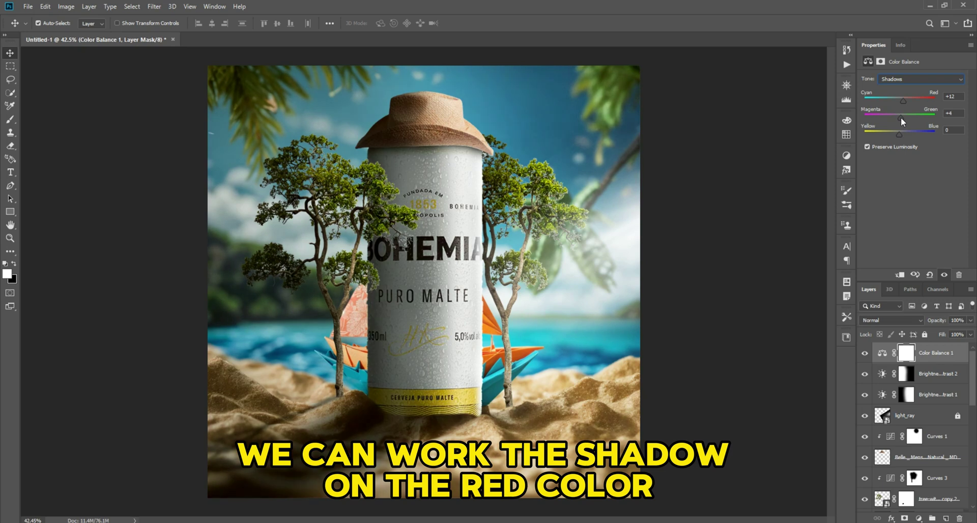
key("ctrl")
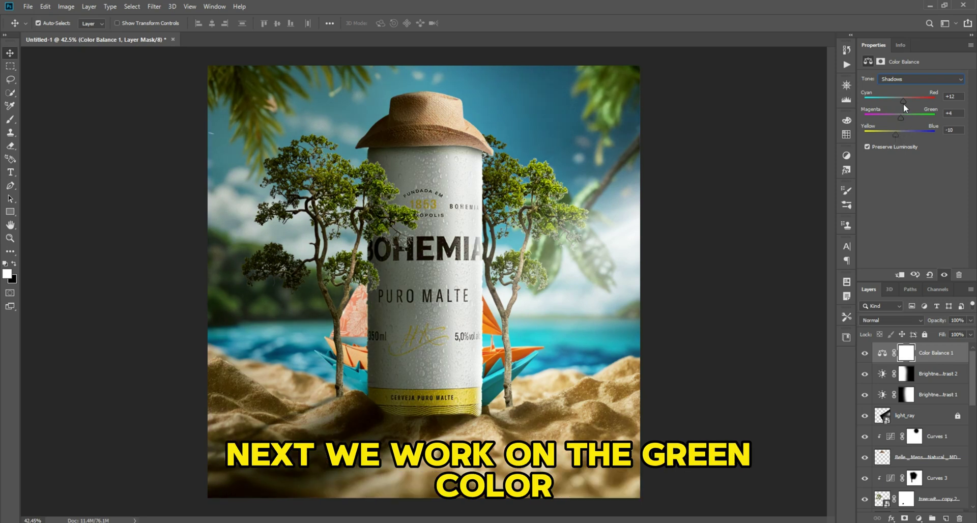
left_click_drag(907, 102, 906, 103)
left_click(946, 131)
type("0")
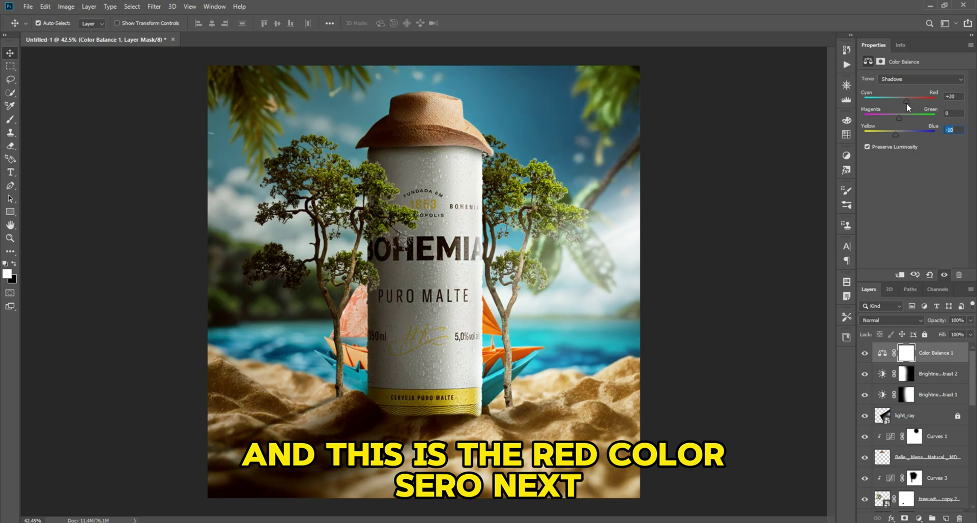
Invert the Color Balance mask to black and paint white around the image's edges with a 1400 px soft brush.
key("ctrl+i")
key("b")
key("ctrl+minus")
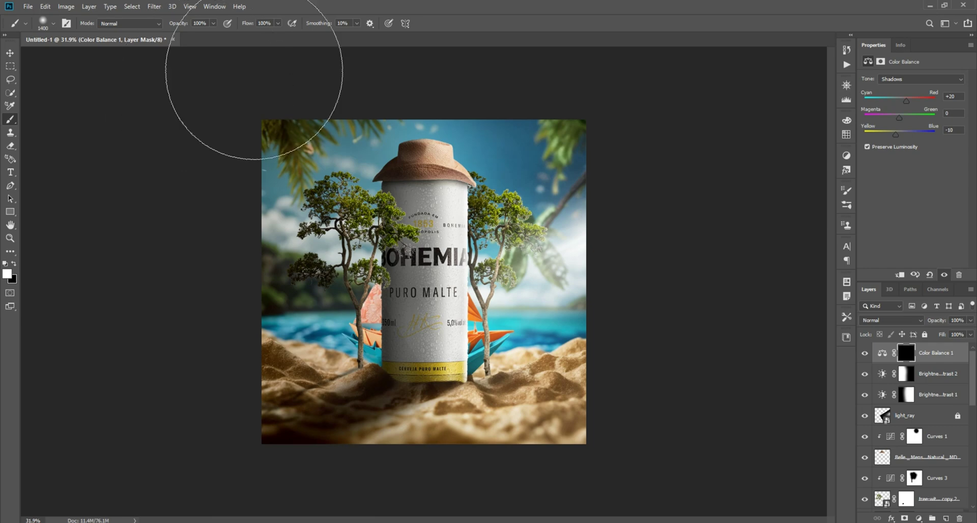
mouse_move(266, 89)
left_mouse_down()
mouse_move(434, 521)
mouse_move(415, 492)
mouse_move(212, 491)
left_mouse_up()
scroll(213, 491, "up", 2)
key("v")
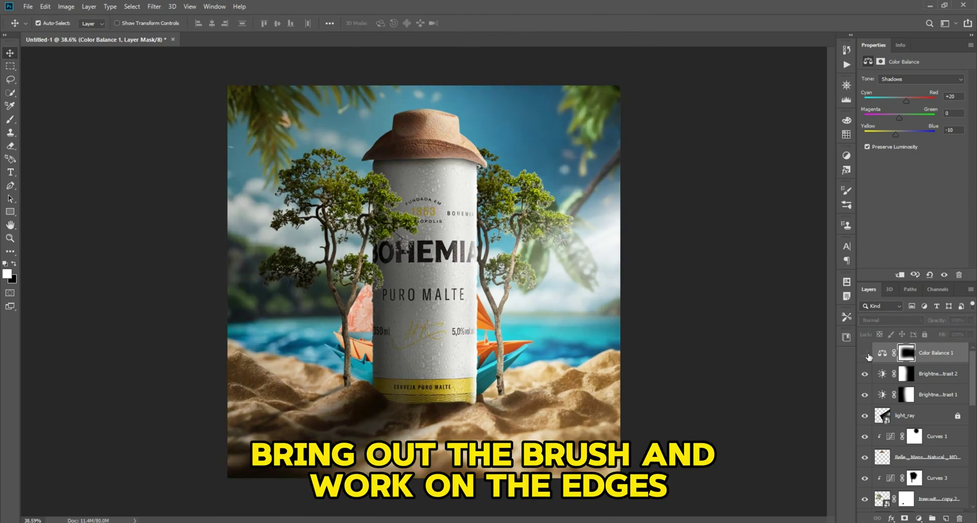
key("ctrl+0")
left_click(38, 84)
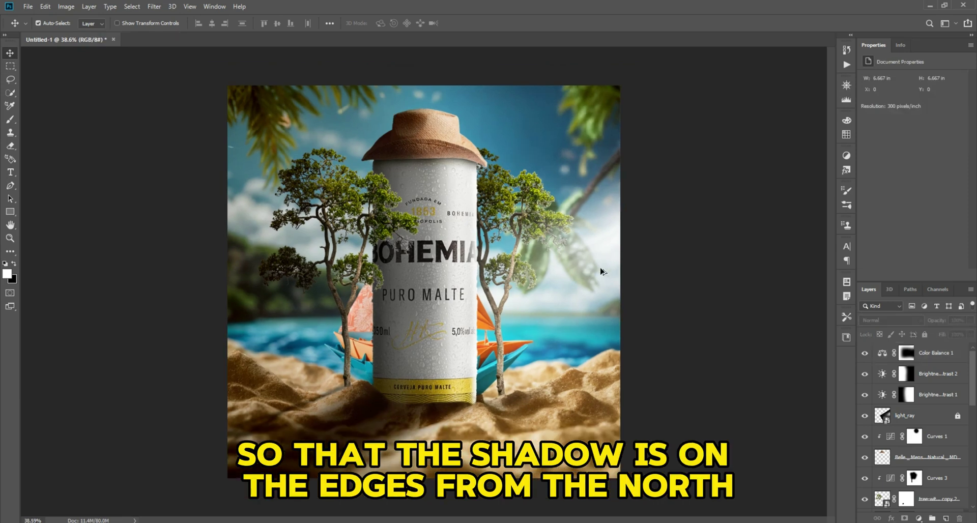
Add a second Color Balance adjustment on top with cyan–red at -10 in the midtones and -9 in the highlights.
left_click(918, 517)
left_click(920, 429)
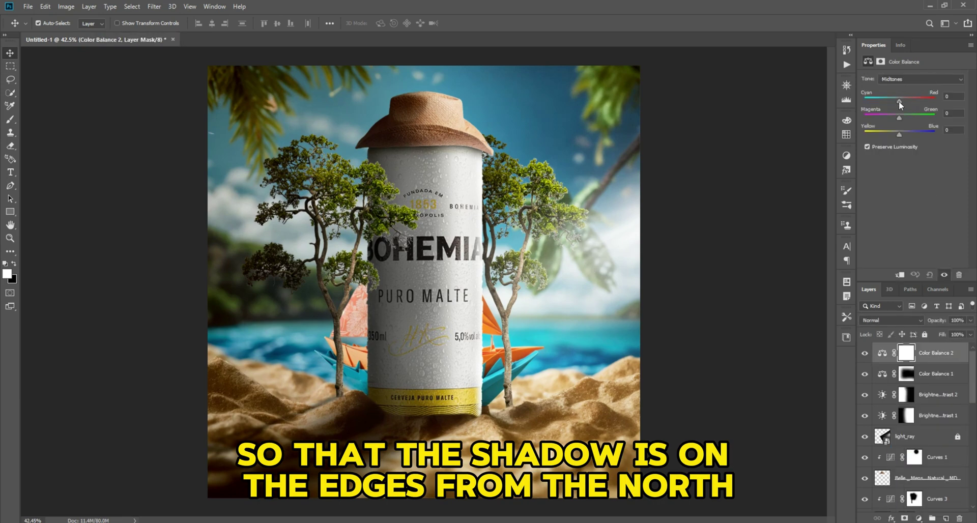
left_click_drag(894, 105, 899, 135)
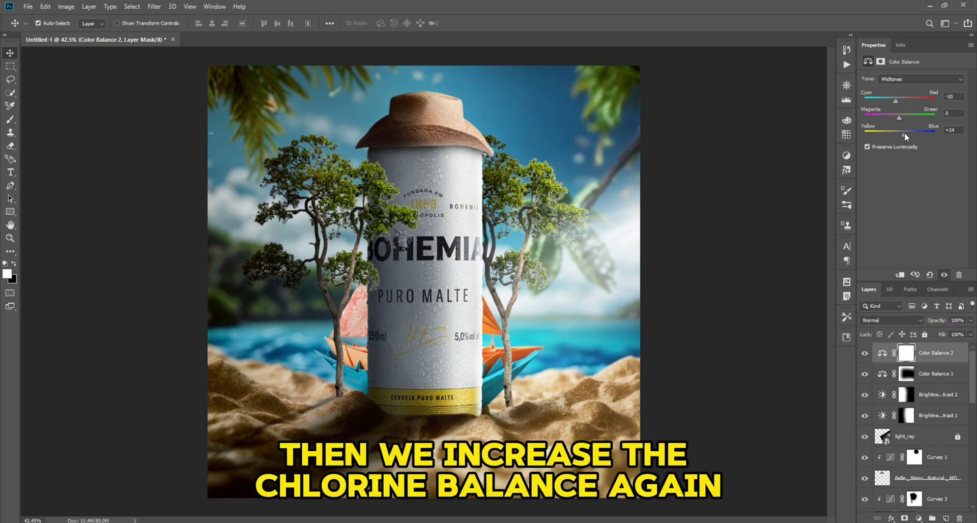
left_click(911, 79)
left_click(900, 103)
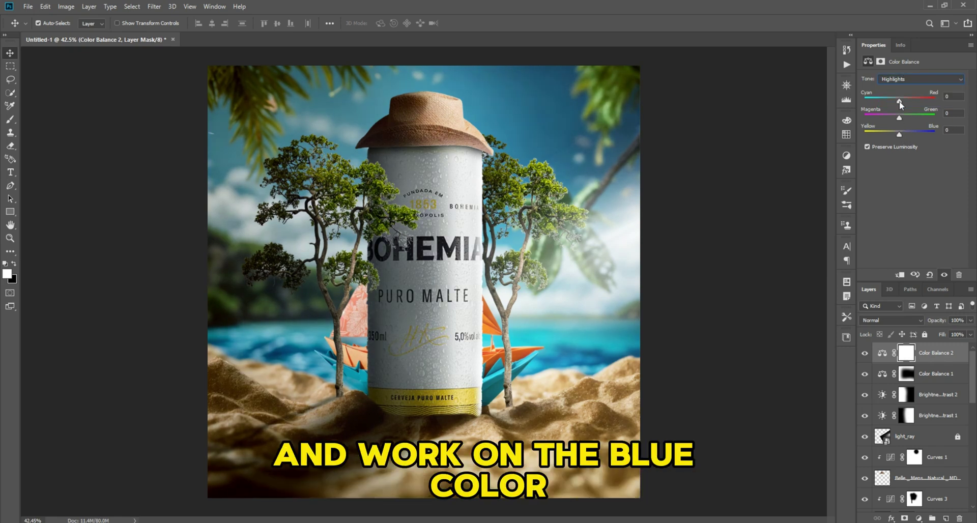
left_click_drag(896, 104, 896, 119)
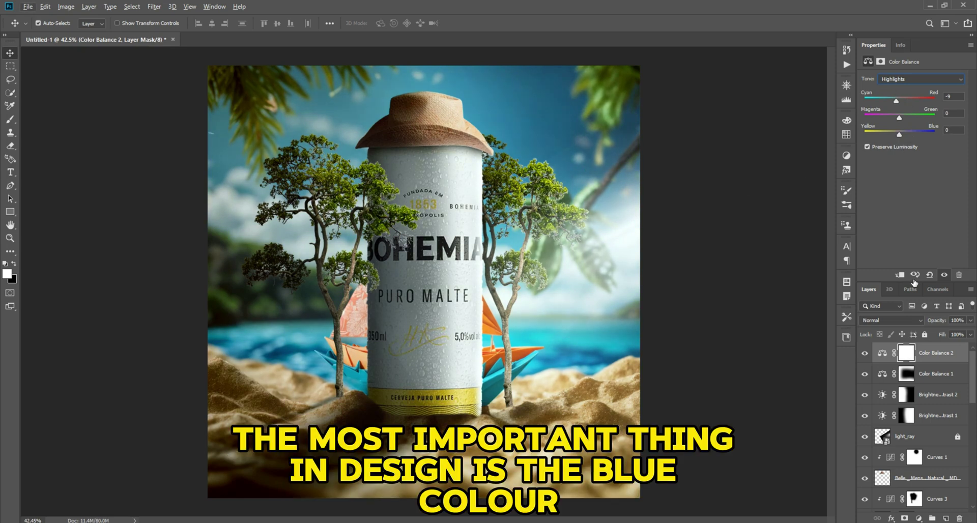
Add a Hue/Saturation adjustment above all layers with hue -7 and saturation -1.
left_click(919, 518)
left_click(908, 414)
left_click_drag(911, 119, 913, 137)
Add a Photo Filter adjustment above all layers with a white filter color and 39% density.
left_click(918, 518)
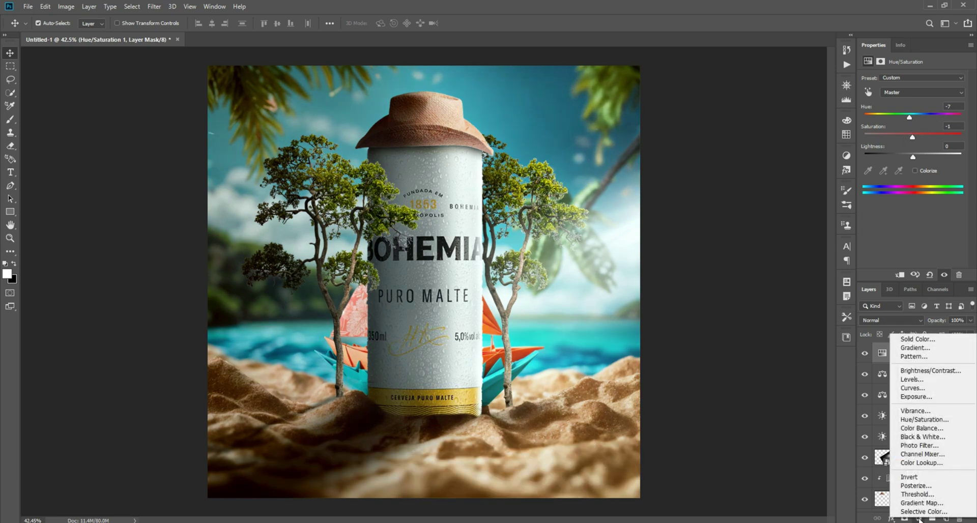
left_click(928, 426)
left_click(895, 94)
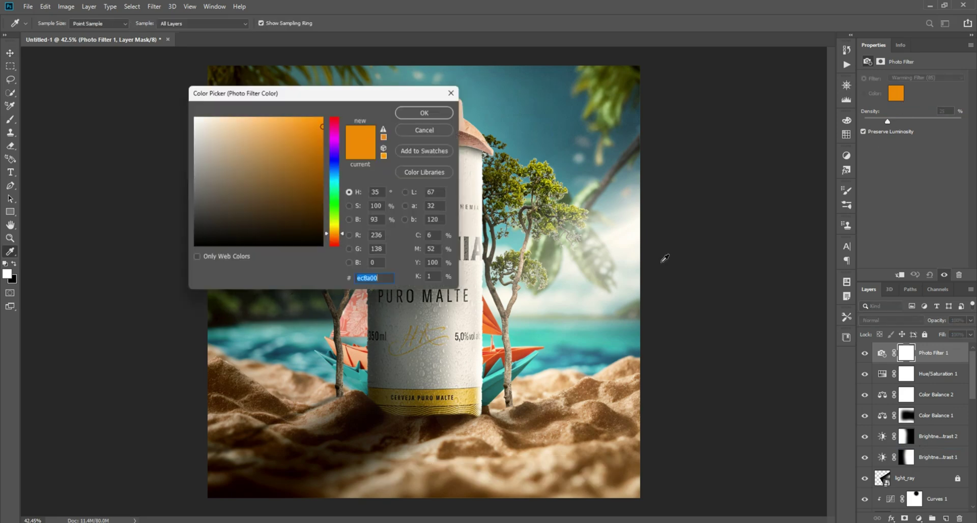
left_click_drag(219, 136, 193, 113)
left_click(406, 114)
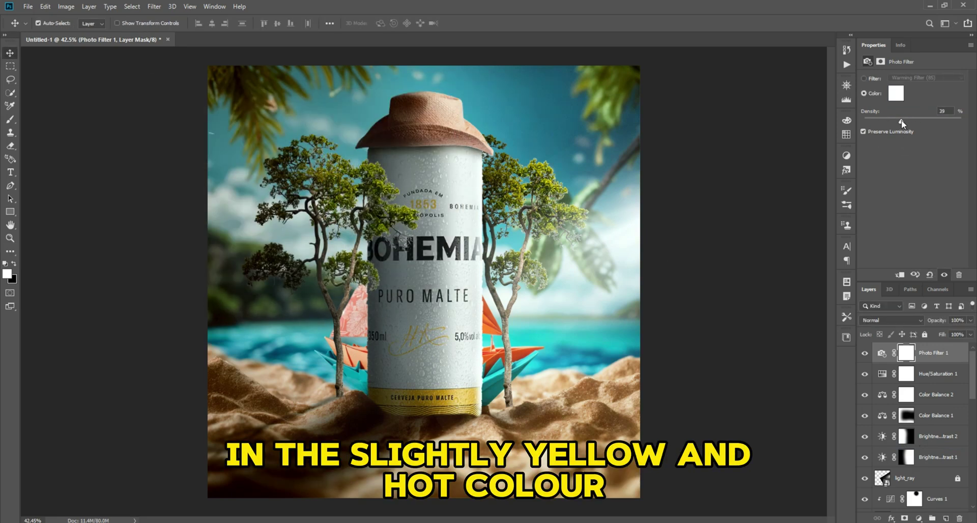
Add a second Photo Filter adjustment on top with a bright cyan-blue color and 4% density, and deselect the layers.
left_click(918, 518)
left_click(929, 427)
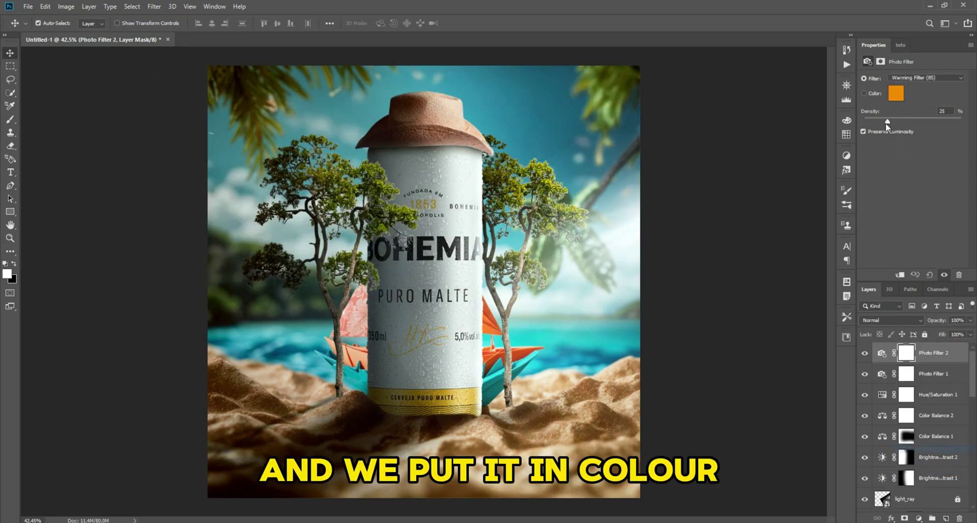
left_click(895, 93)
left_click(334, 183)
left_click(425, 112)
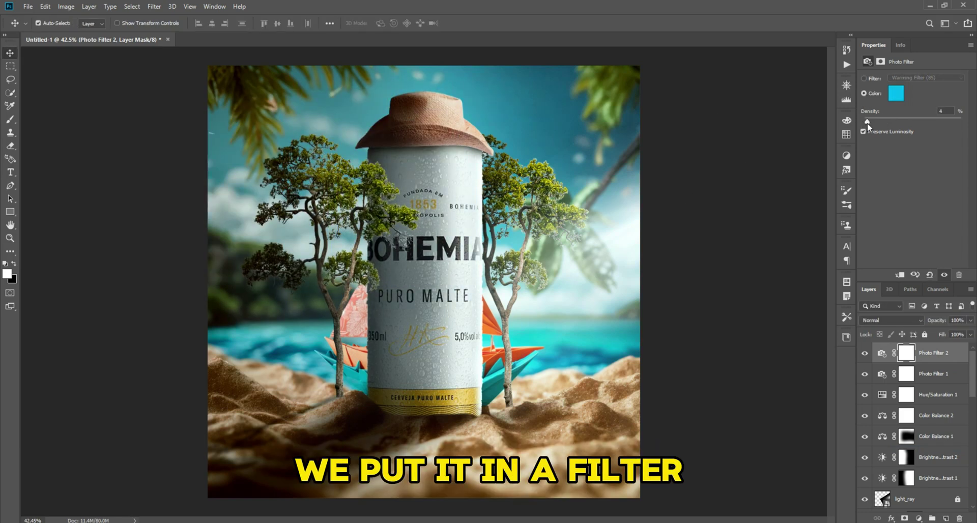
left_click(762, 363)
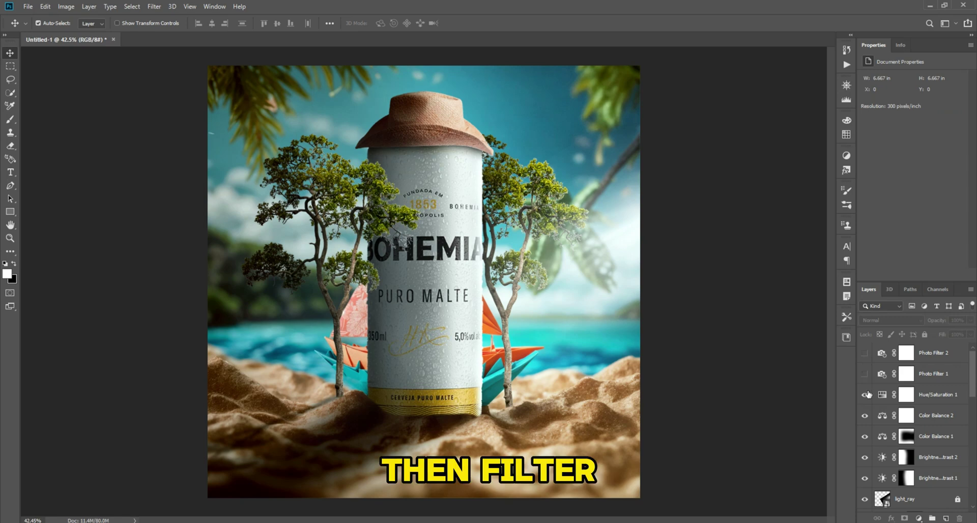